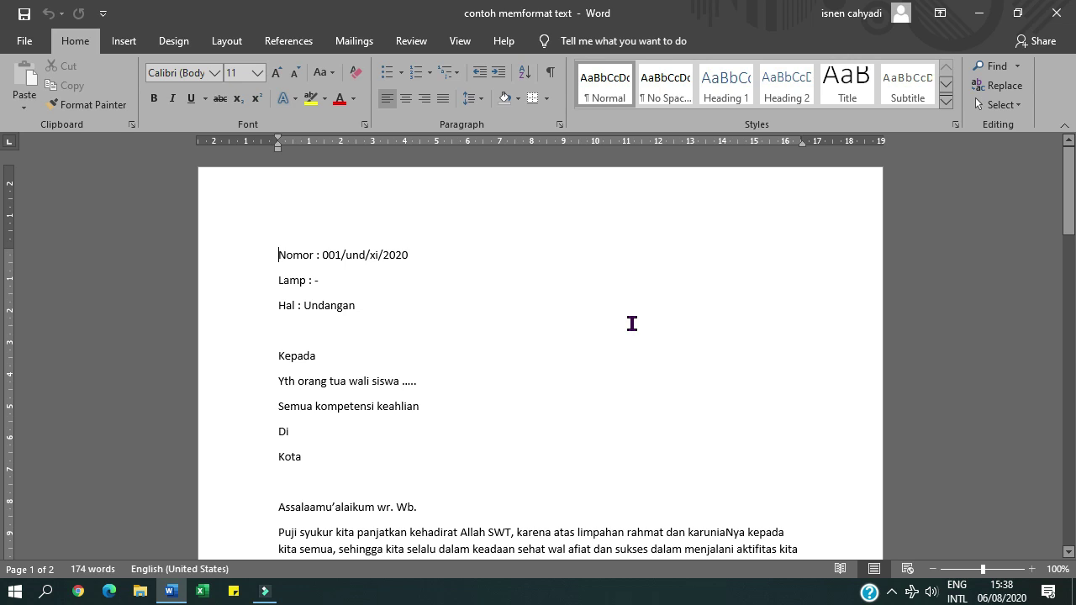
# - Review the unformatted invitation letter and the list of formatting tasks in the sticky note
pyautogui.scroll(-3, 582, 291)
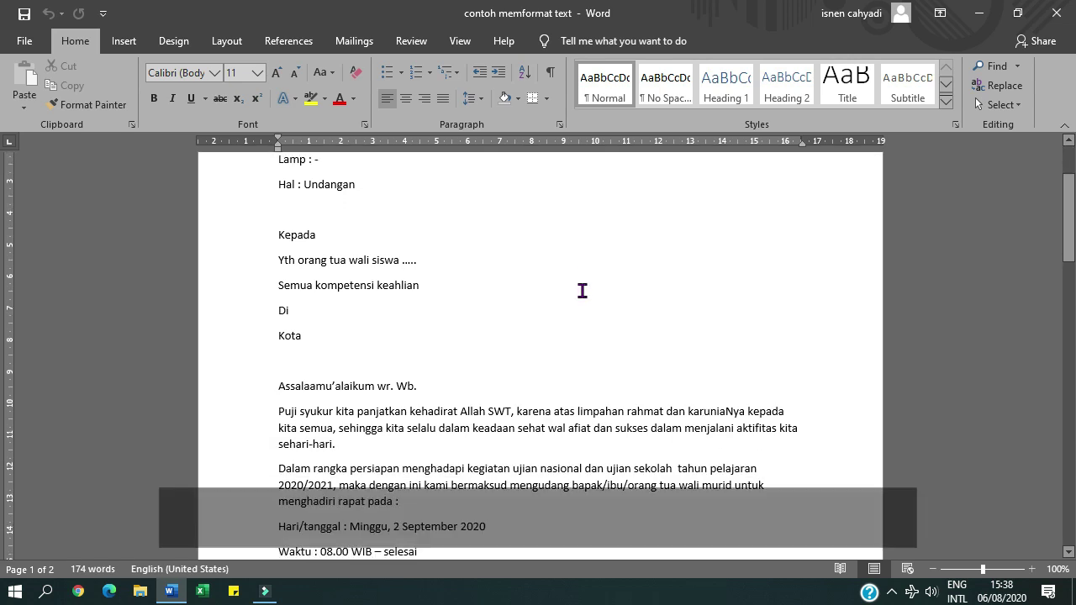
pyautogui.scroll(-4, 582, 291)
pyautogui.scroll(-3, 582, 291)
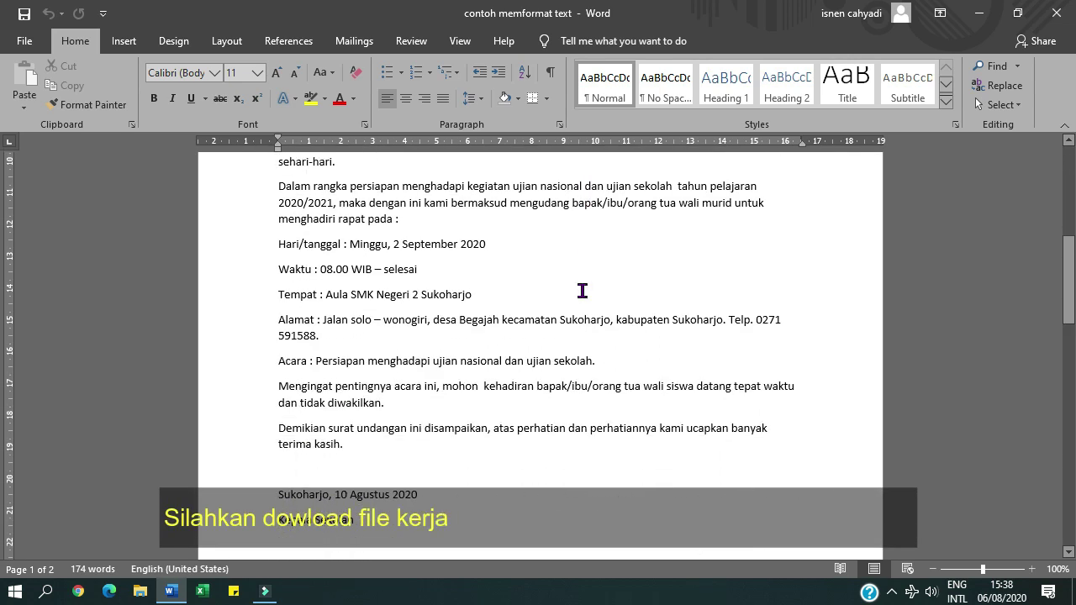
pyautogui.scroll(5, 581, 291)
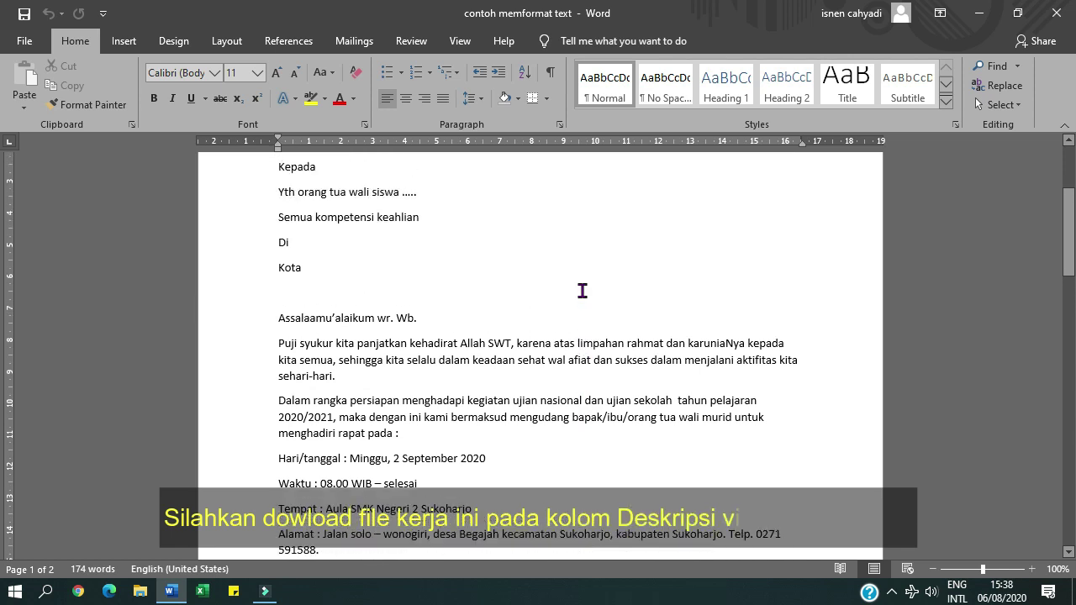
pyautogui.scroll(2, 582, 291)
pyautogui.scroll(2, 581, 291)
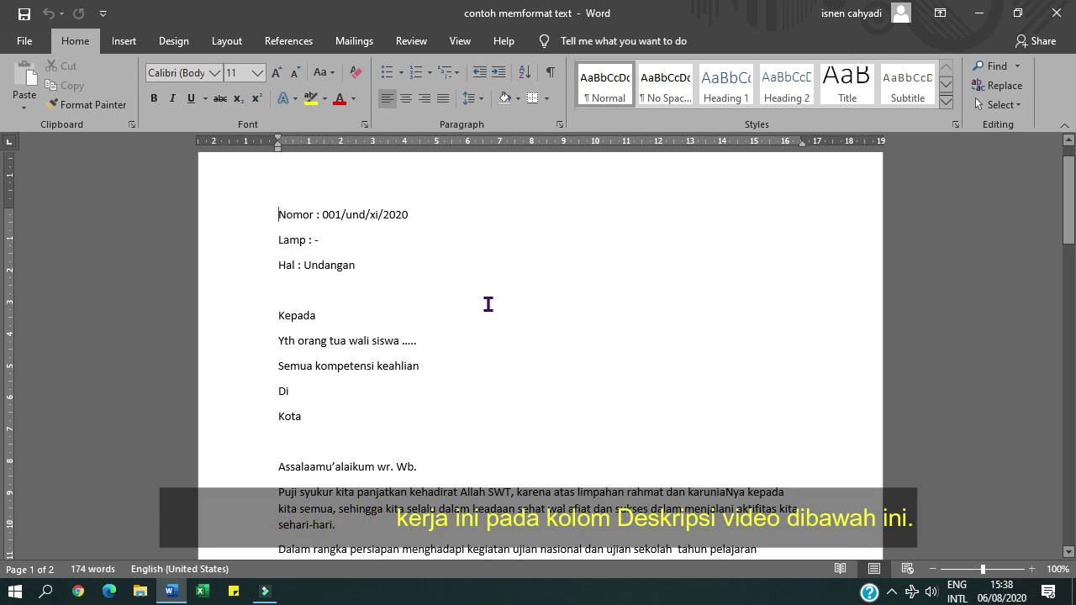
pyautogui.click(233, 592)
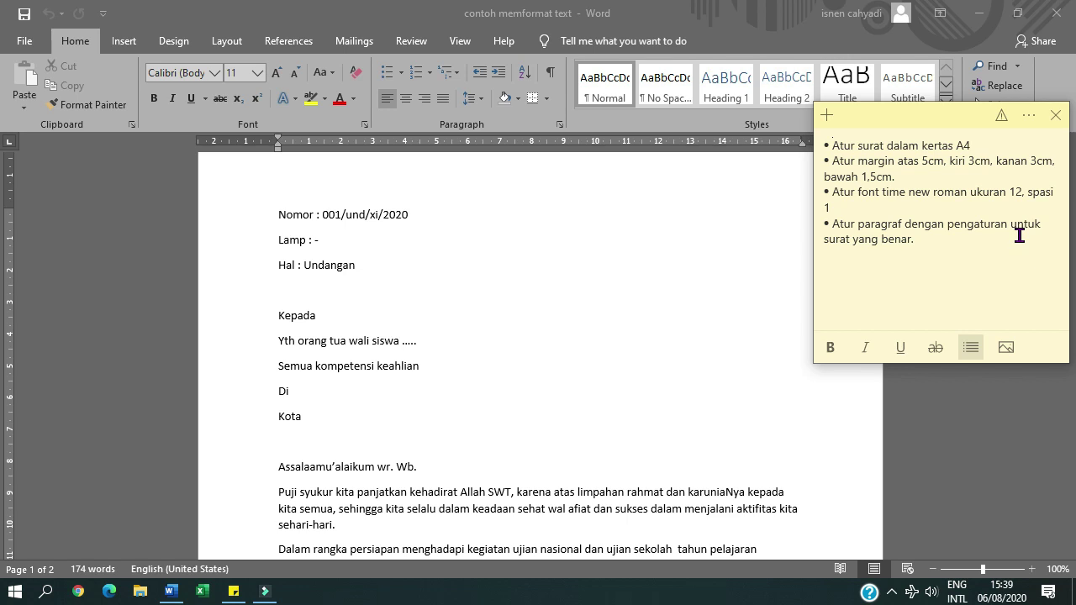
pyautogui.click(575, 271)
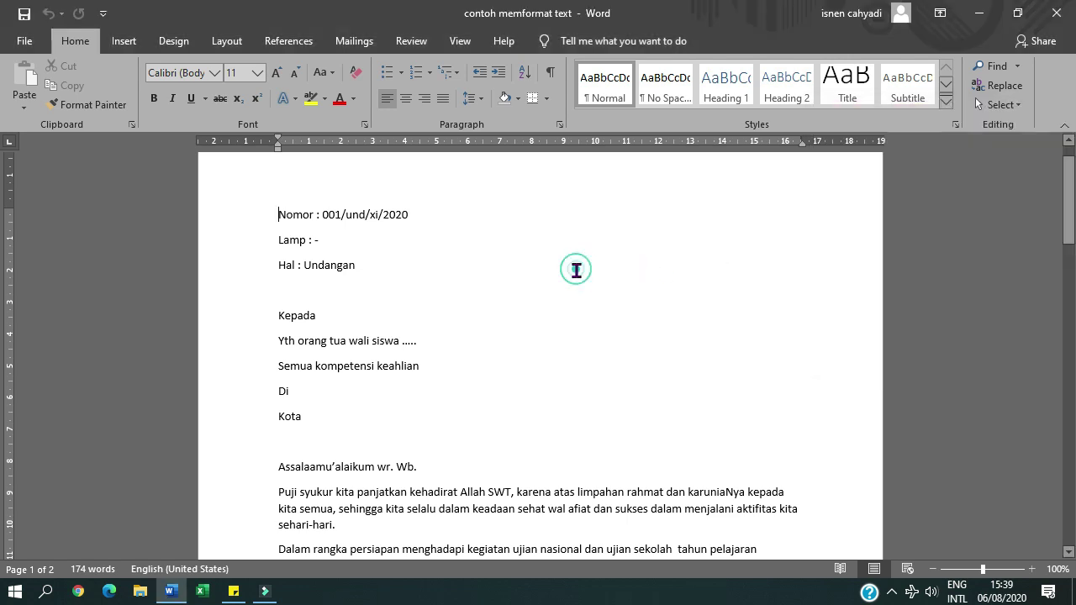
pyautogui.scroll(-2, 575, 271)
pyautogui.scroll(-5, 576, 270)
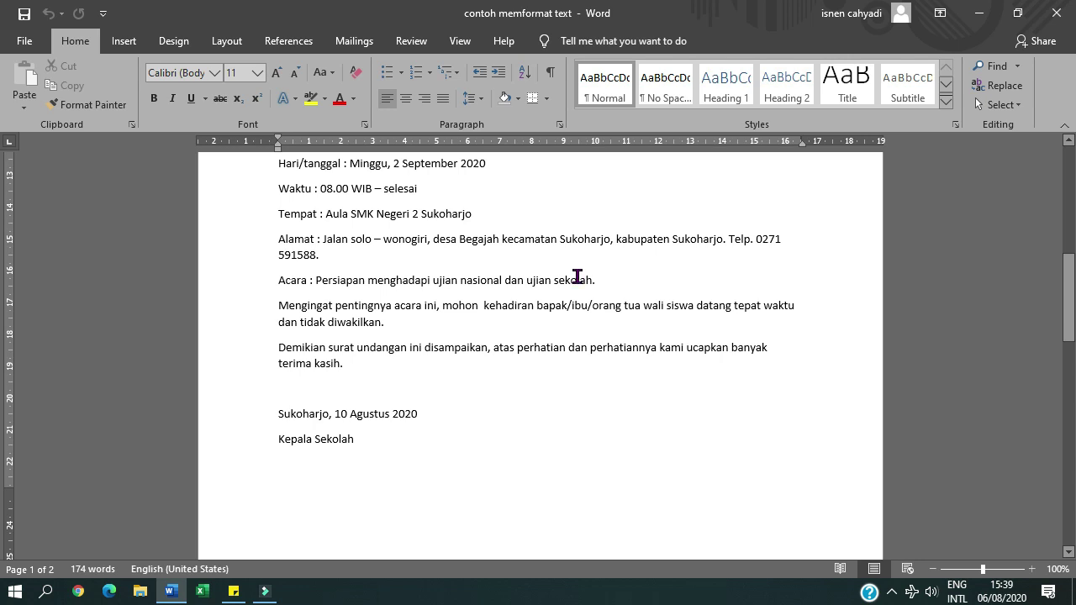
pyautogui.scroll(5, 578, 277)
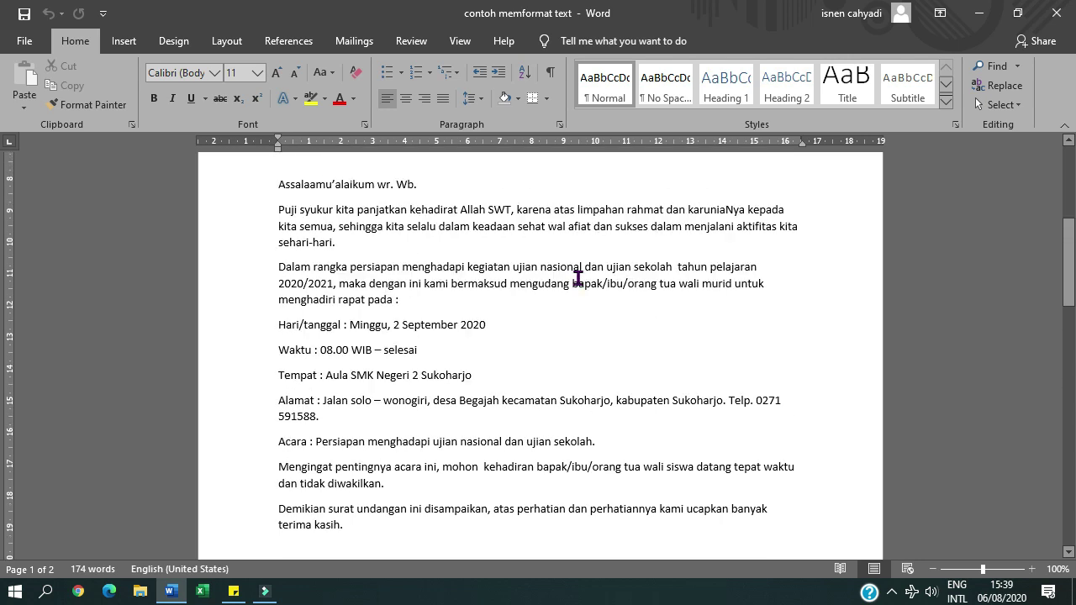
pyautogui.scroll(3, 579, 278)
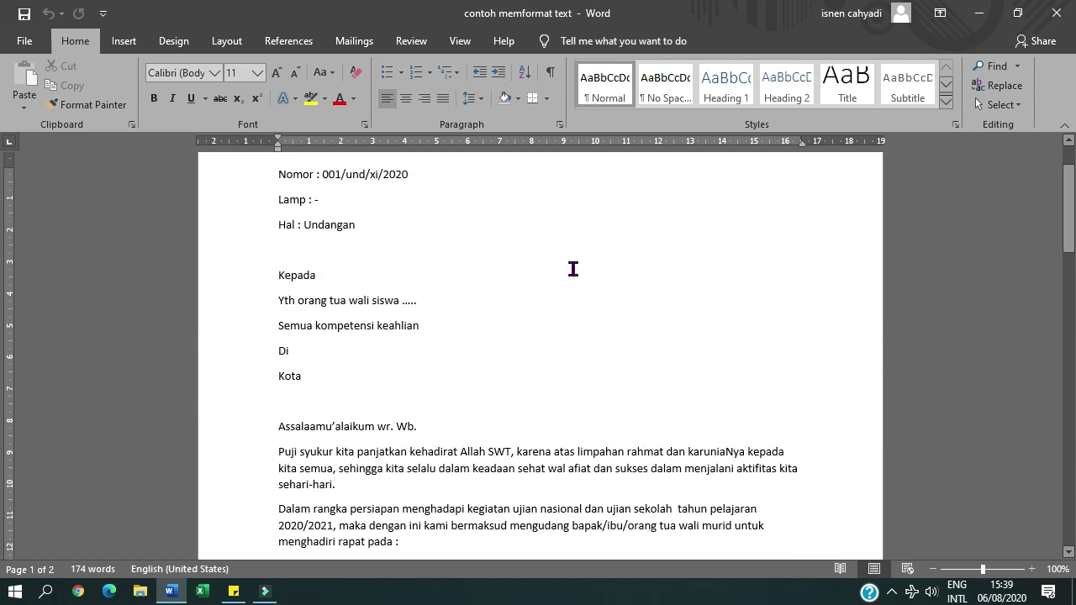
pyautogui.click(234, 591)
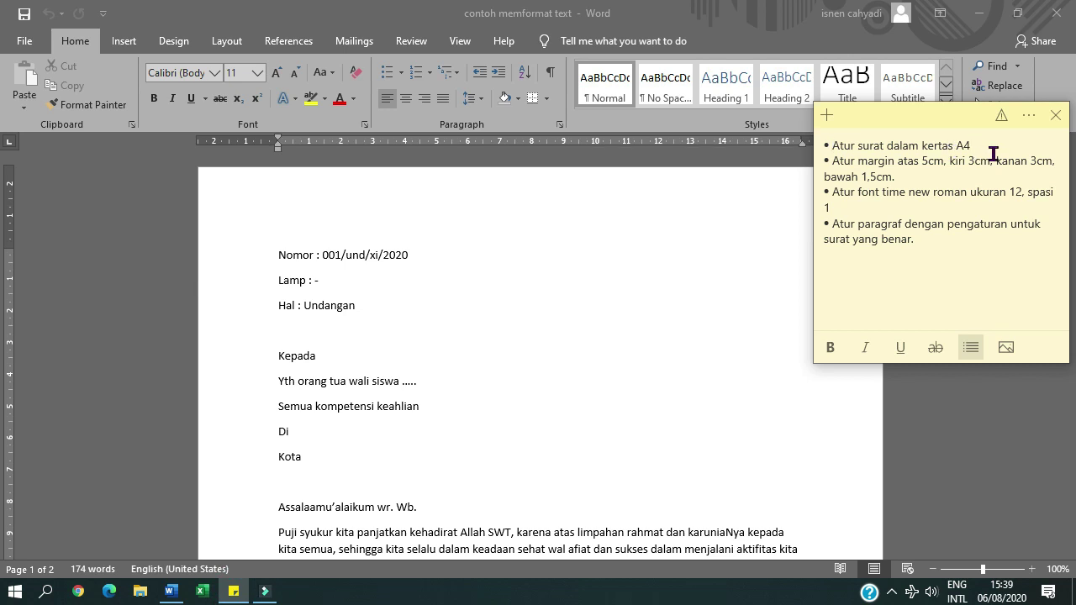
pyautogui.click(696, 276)
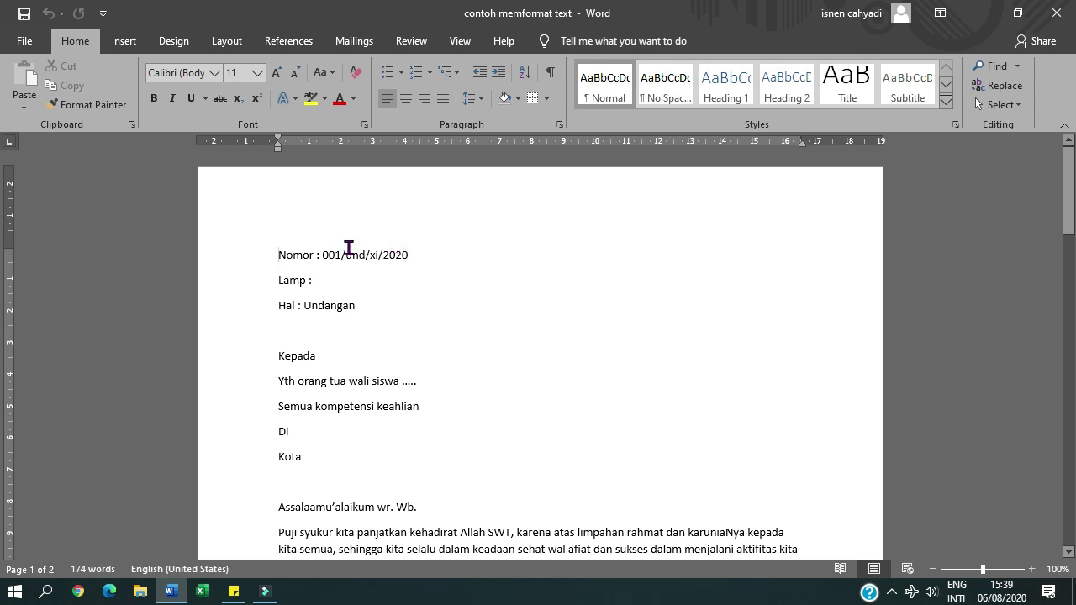
pyautogui.scroll(-6, 500, 278)
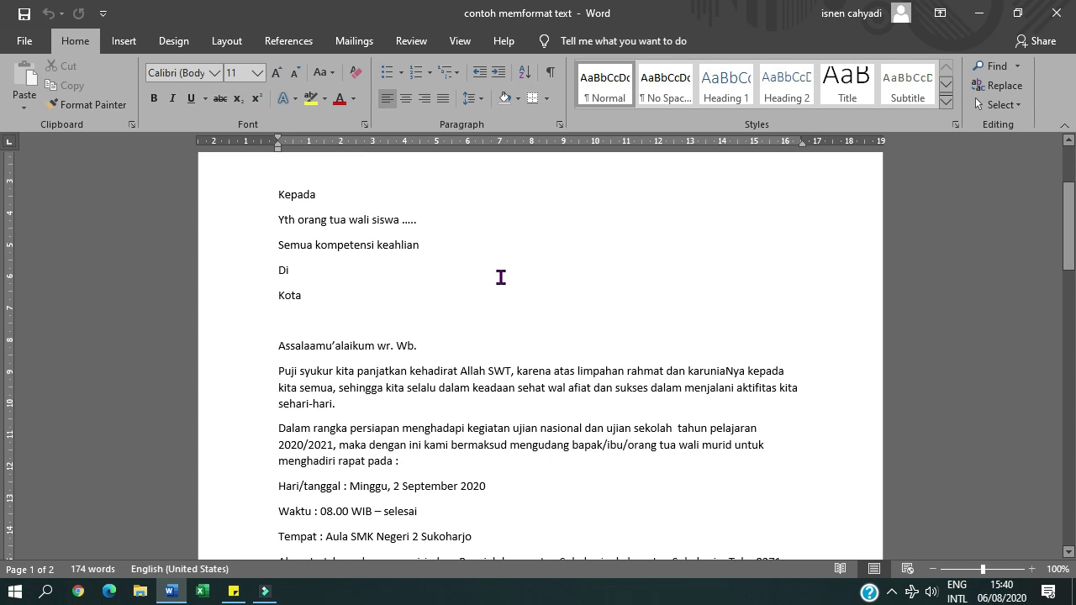
pyautogui.scroll(-4, 500, 278)
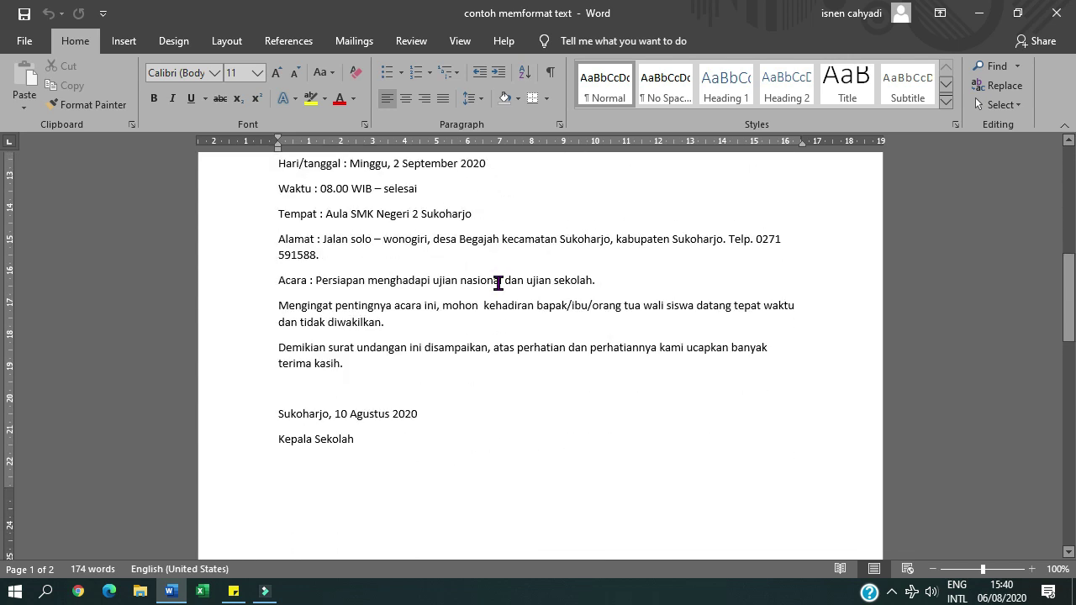
pyautogui.scroll(10, 497, 282)
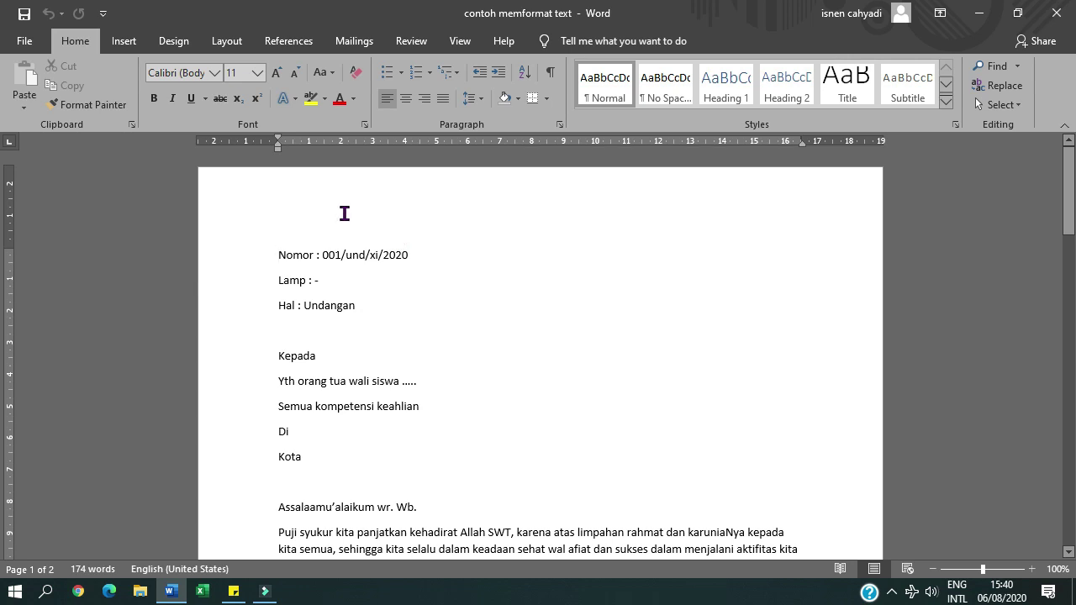
# - Set the letter's paper size to A4 (21 cm x 29,7 cm)
pyautogui.click(225, 43)
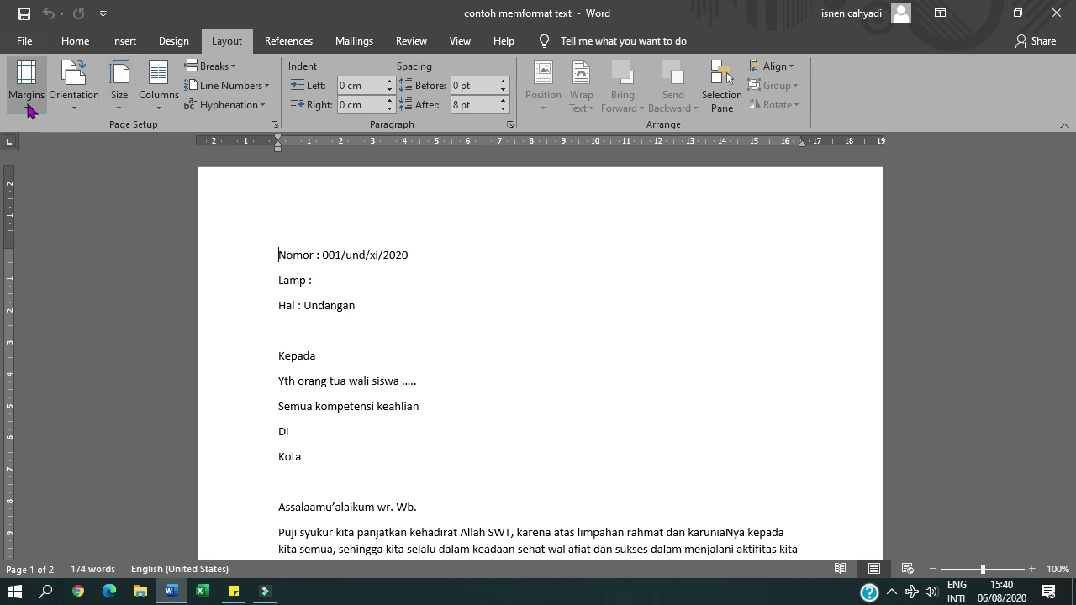
pyautogui.click(127, 110)
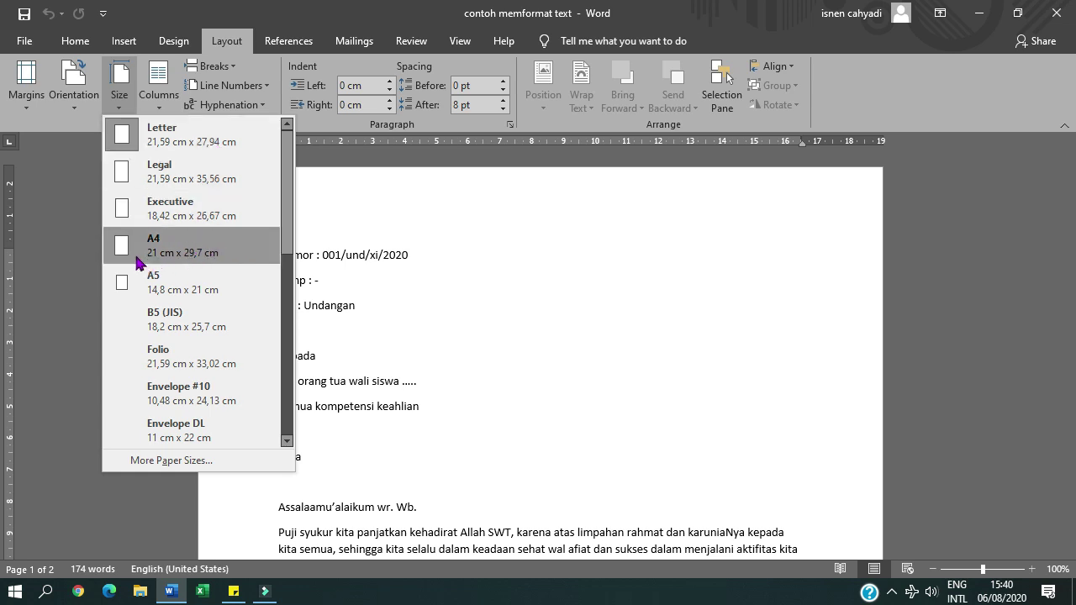
pyautogui.click(217, 253)
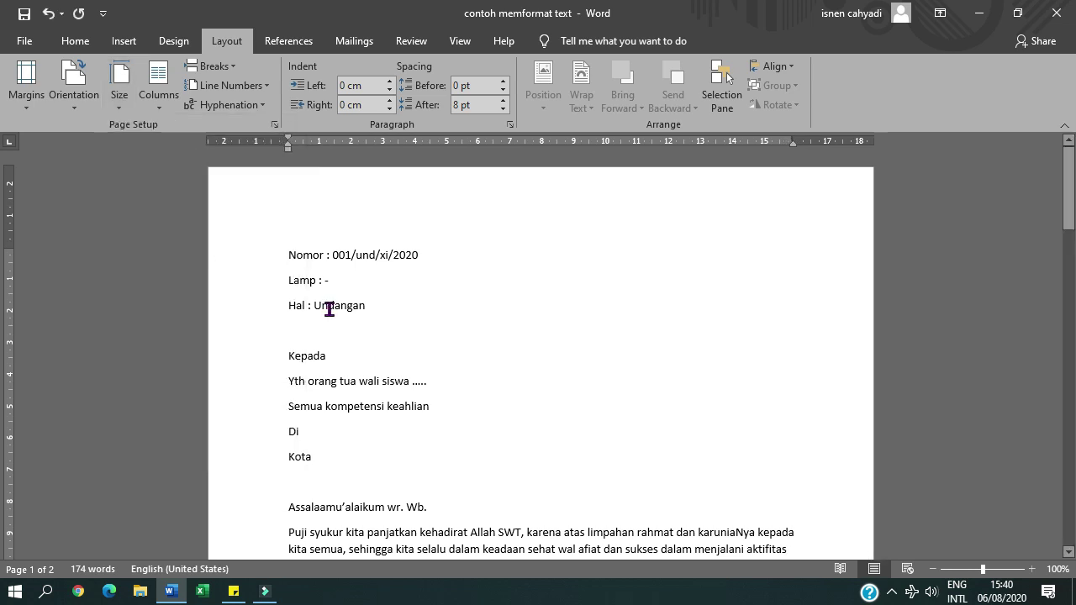
# - Switch to Sticky Notes and strike through the task "Atur surat dalam kertas A4"
pyautogui.click(234, 591)
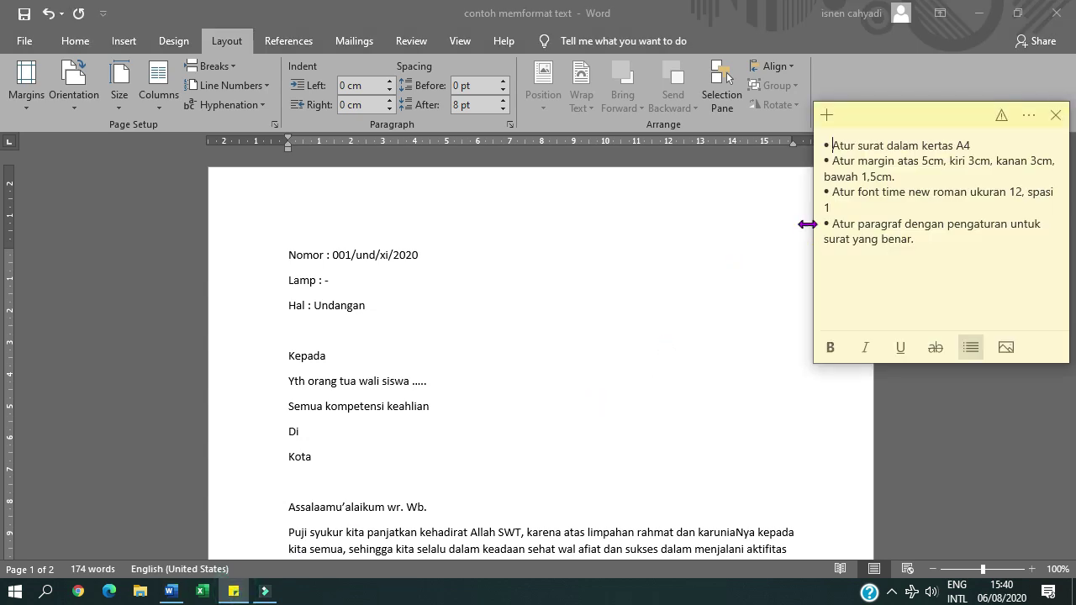
pyautogui.moveTo(831, 147); pyautogui.dragTo(999, 154)
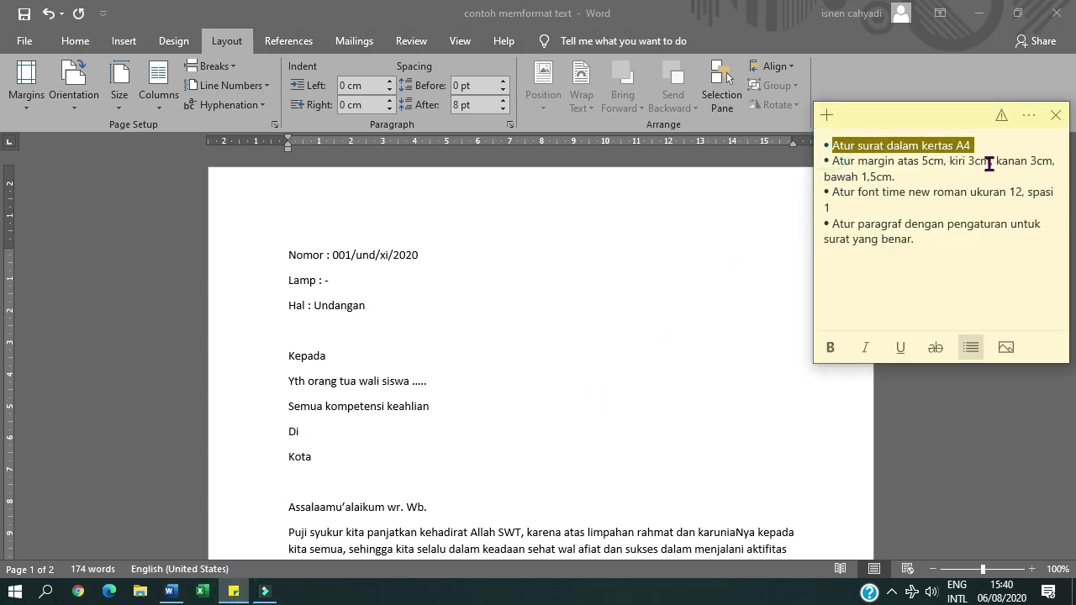
pyautogui.click(935, 347)
pyautogui.click(961, 283)
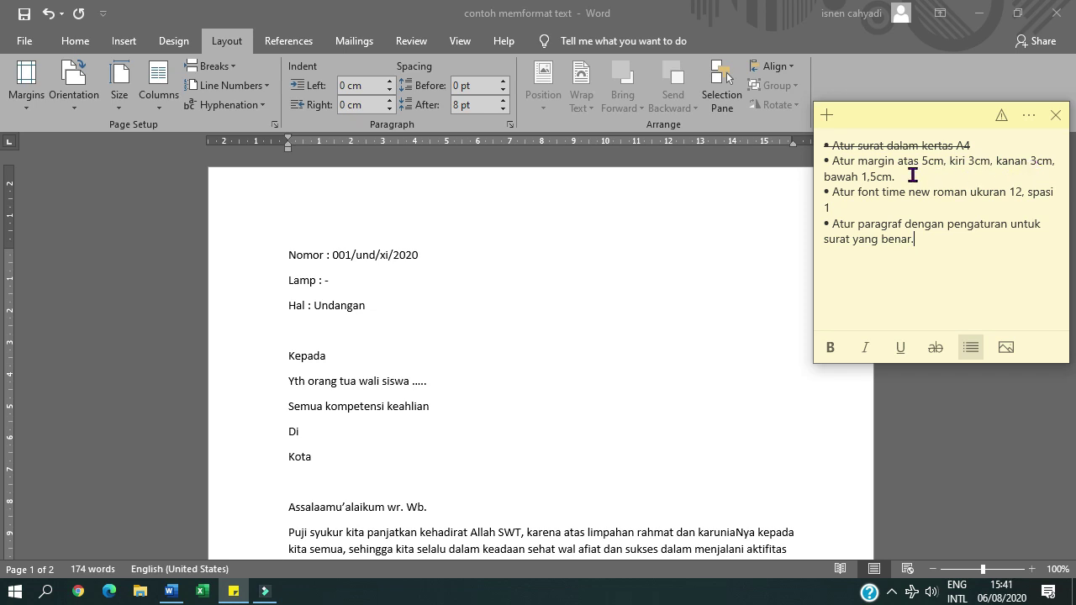
# - Back in Word, set the whole document's margins to top 5 cm, bottom 1,5 cm, left 3 cm and right 3 cm
pyautogui.click(522, 334)
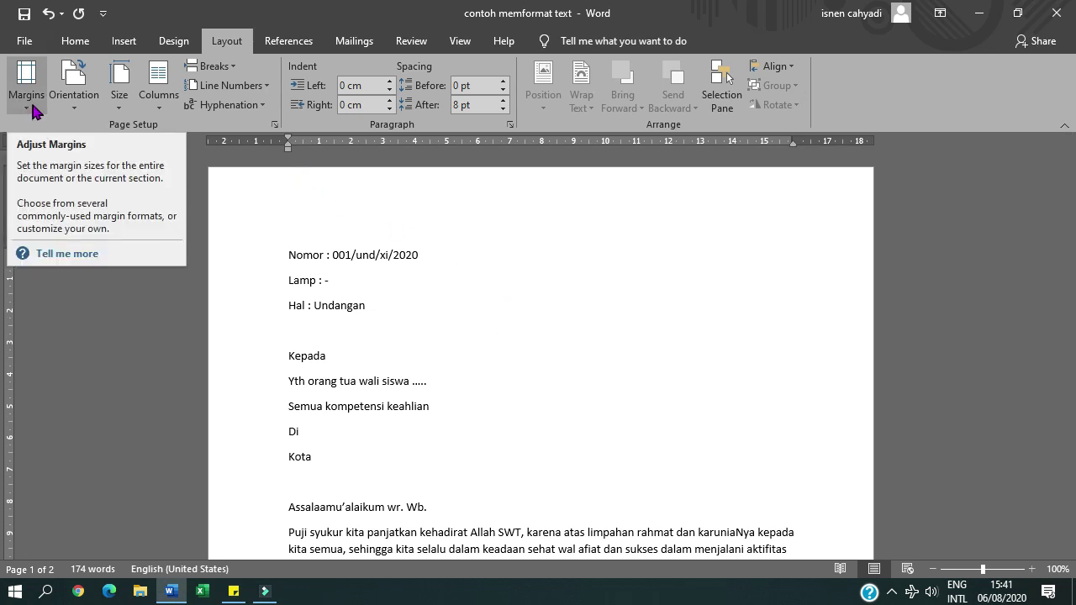
pyautogui.click(274, 125)
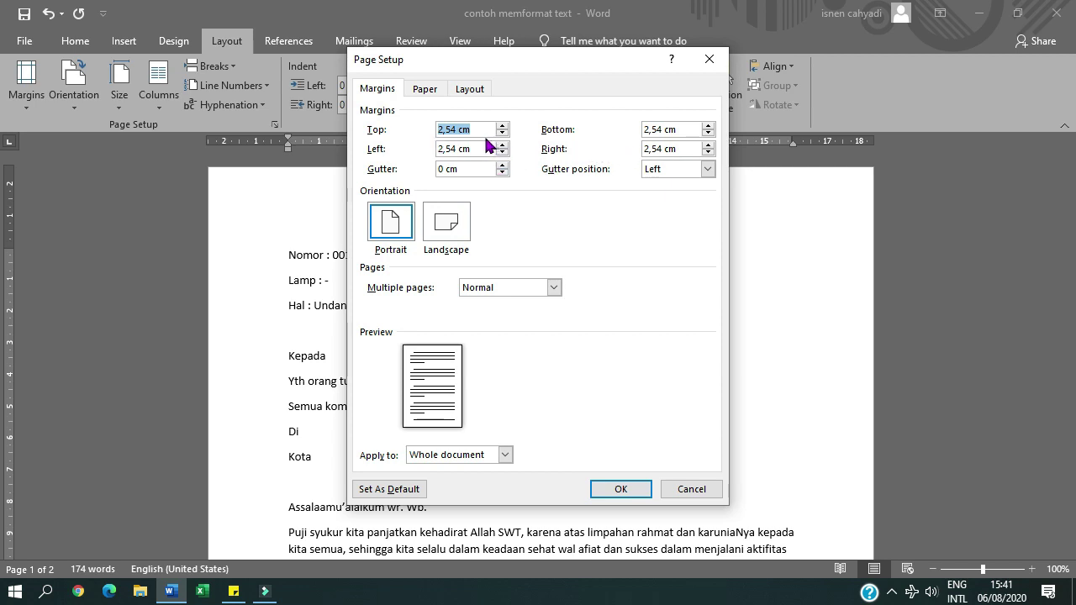
pyautogui.write('5')
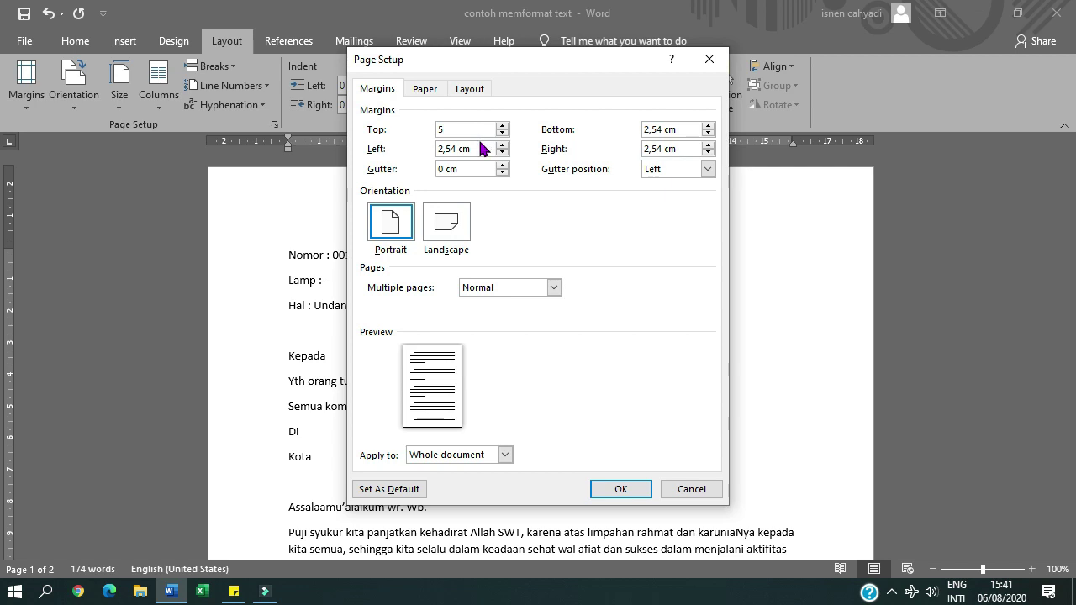
pyautogui.moveTo(694, 129); pyautogui.dragTo(601, 131)
pyautogui.write('1,5')
pyautogui.click(480, 152)
pyautogui.moveTo(480, 152); pyautogui.dragTo(418, 157)
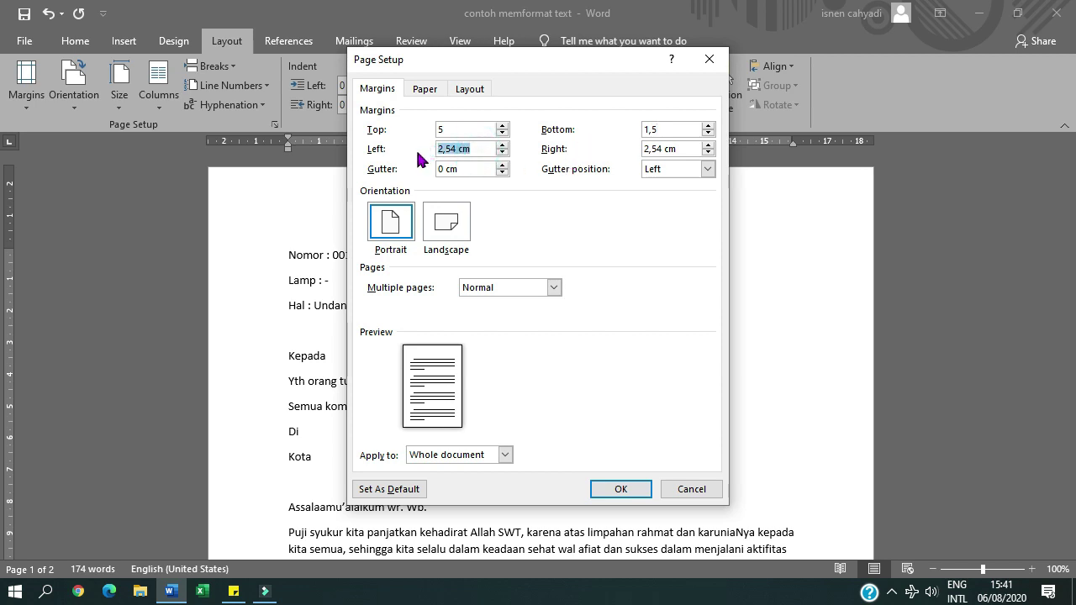
pyautogui.write('3')
pyautogui.moveTo(681, 148); pyautogui.dragTo(607, 157)
pyautogui.write('3')
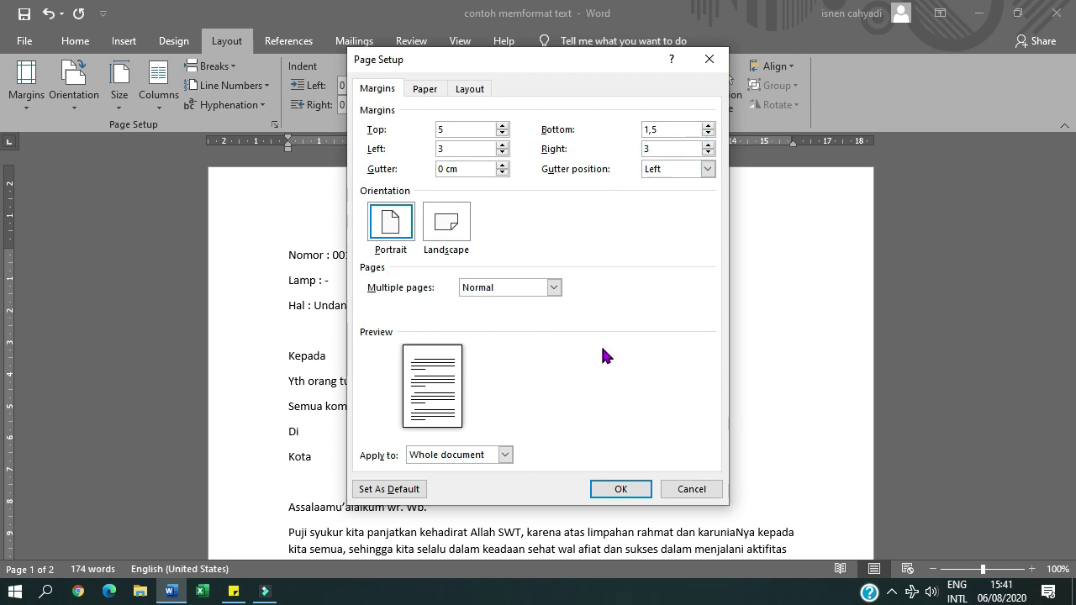
pyautogui.click(629, 488)
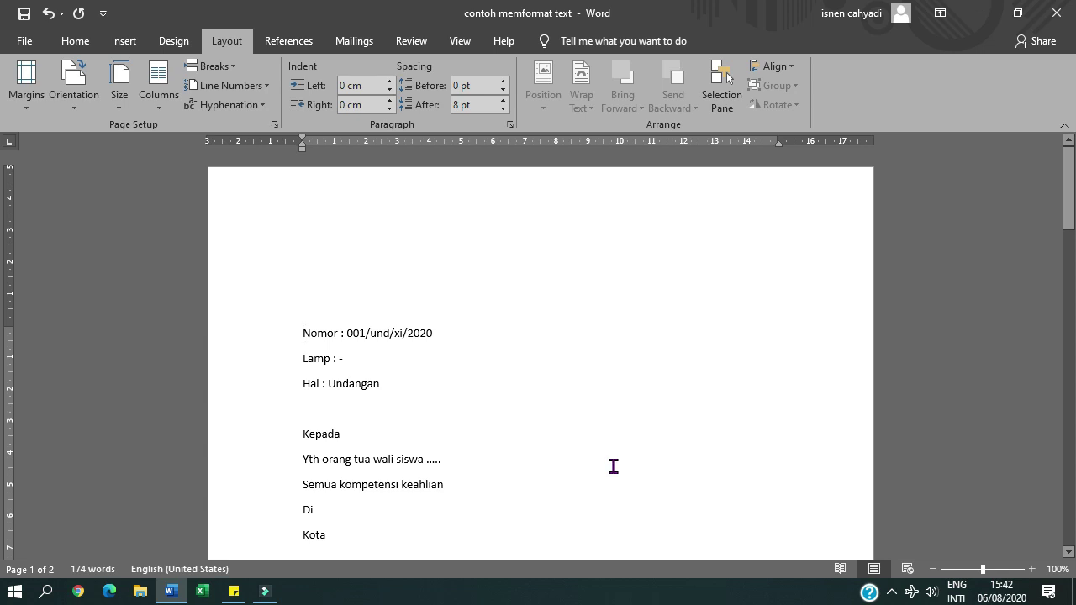
pyautogui.scroll(-3, 528, 354)
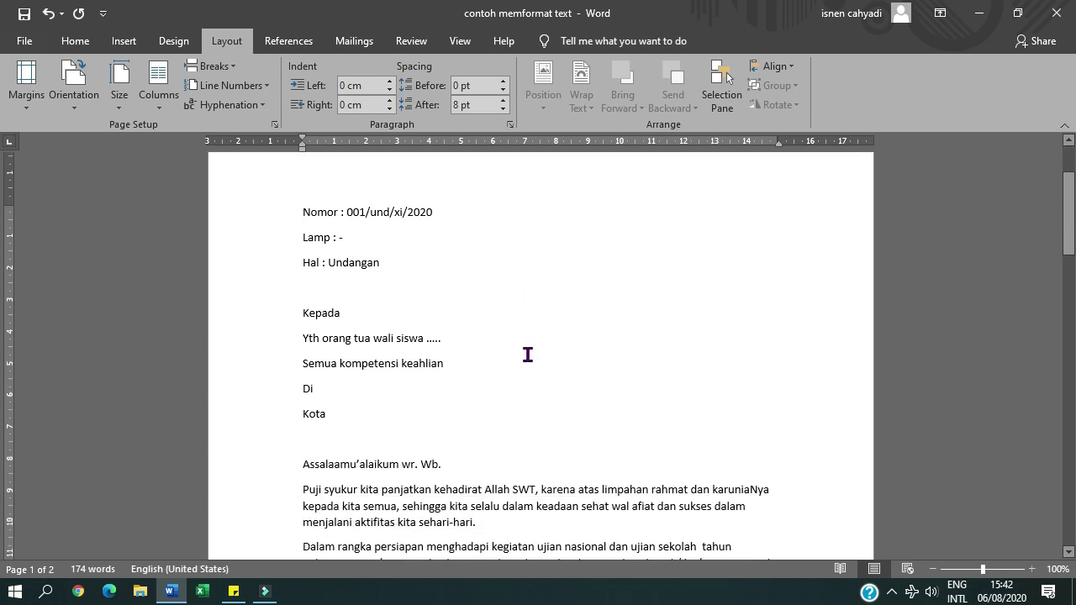
# - Switch to Sticky Notes and strike through the task "Atur margin atas 5cm, kiri 3cm, kanan 3cm, bawah 1,5cm."
pyautogui.click(233, 591)
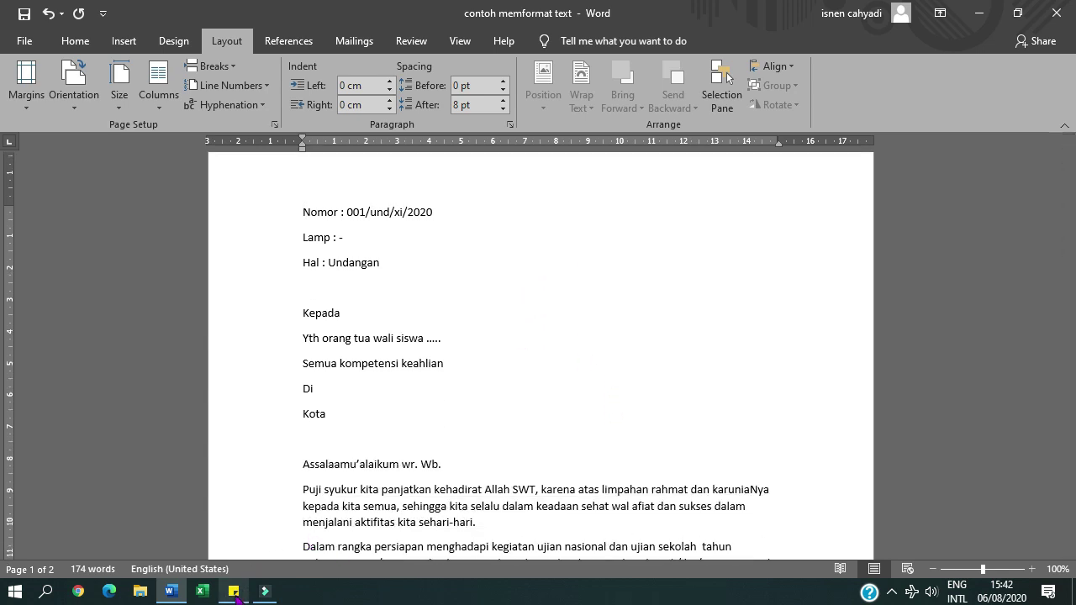
pyautogui.moveTo(830, 160); pyautogui.dragTo(919, 175)
pyautogui.click(940, 350)
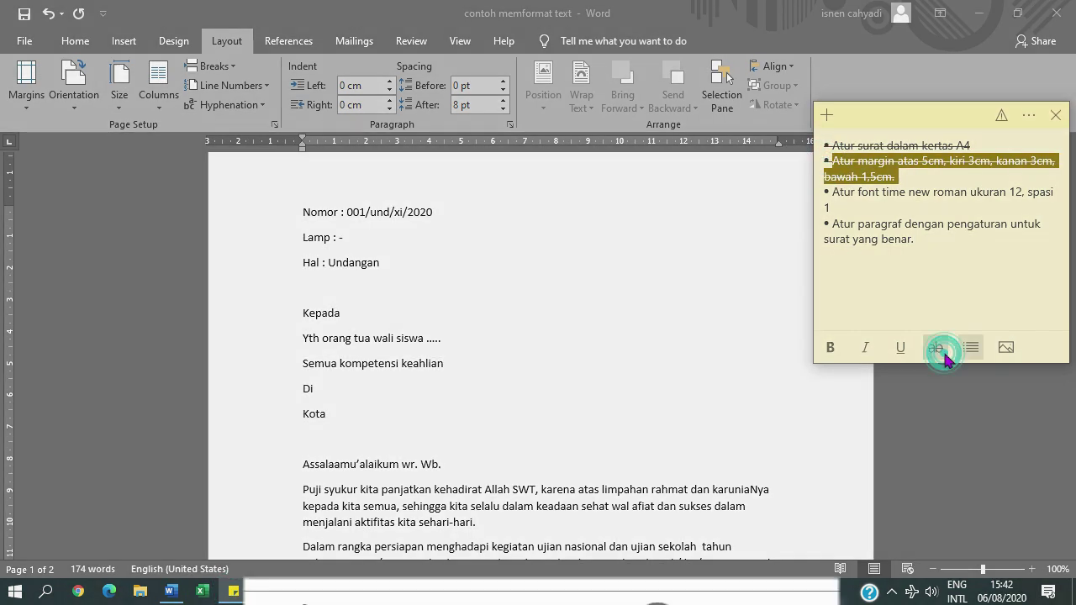
pyautogui.click(872, 206)
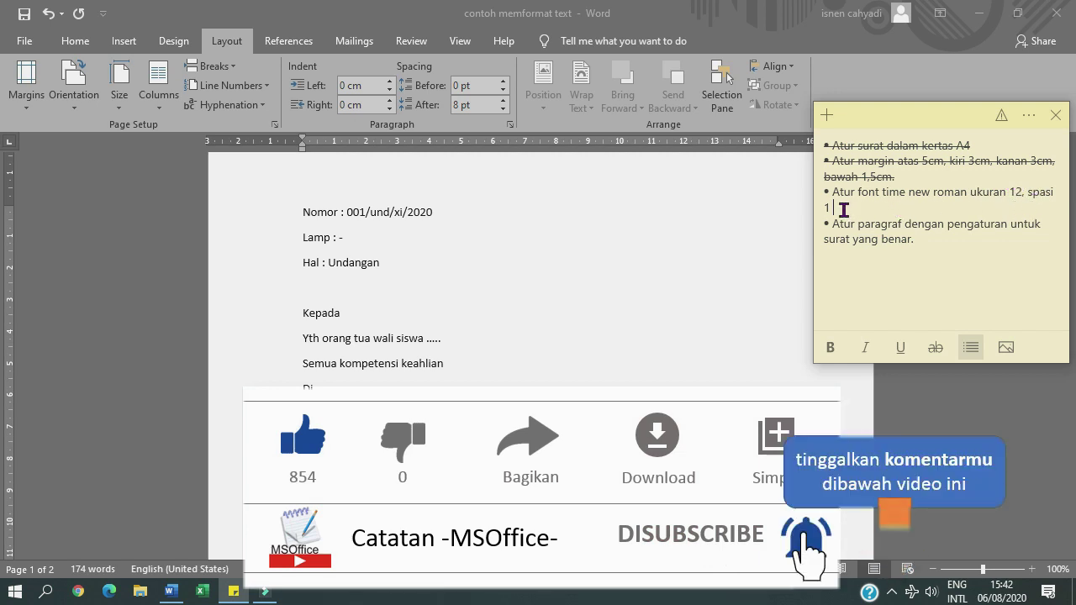
# - Back in Word, change the font of the entire letter to Times New Roman
pyautogui.click(568, 232)
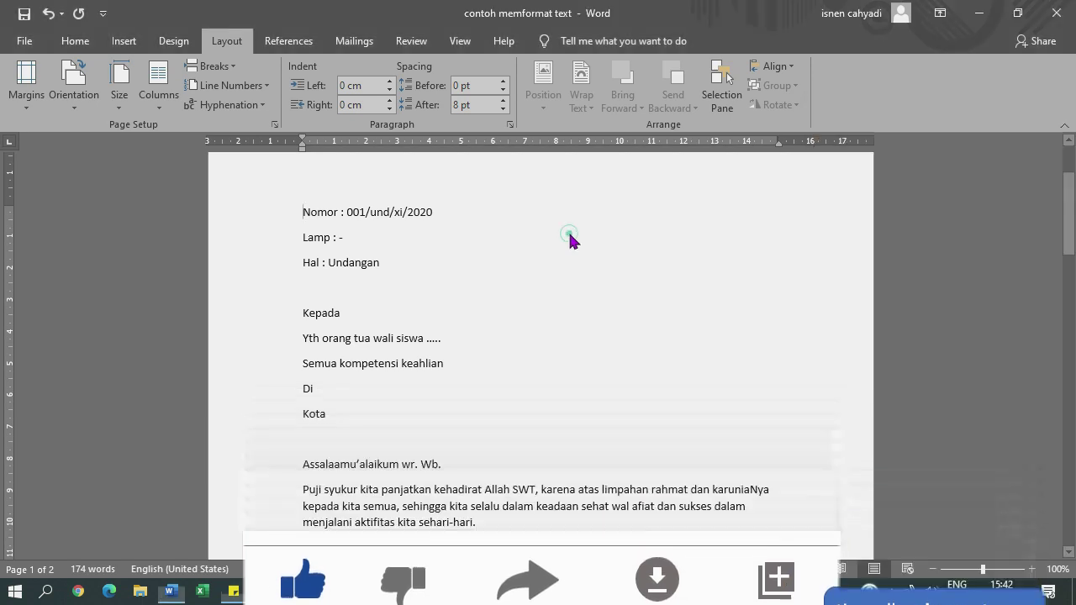
pyautogui.scroll(-1, 555, 252)
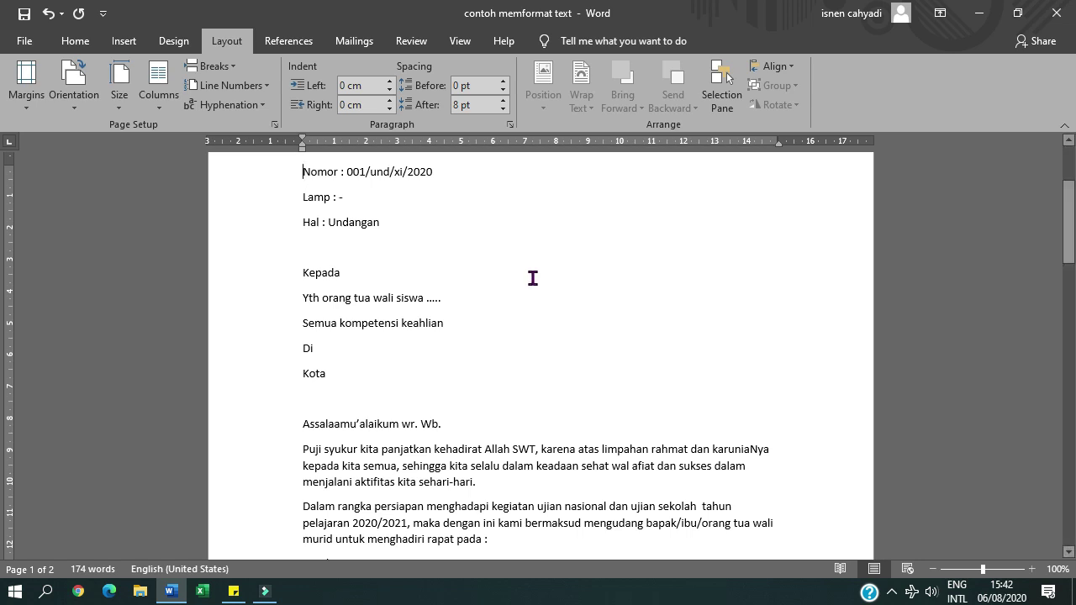
pyautogui.hotkey('ctrl', 'a')
pyautogui.scroll(-3, 492, 285)
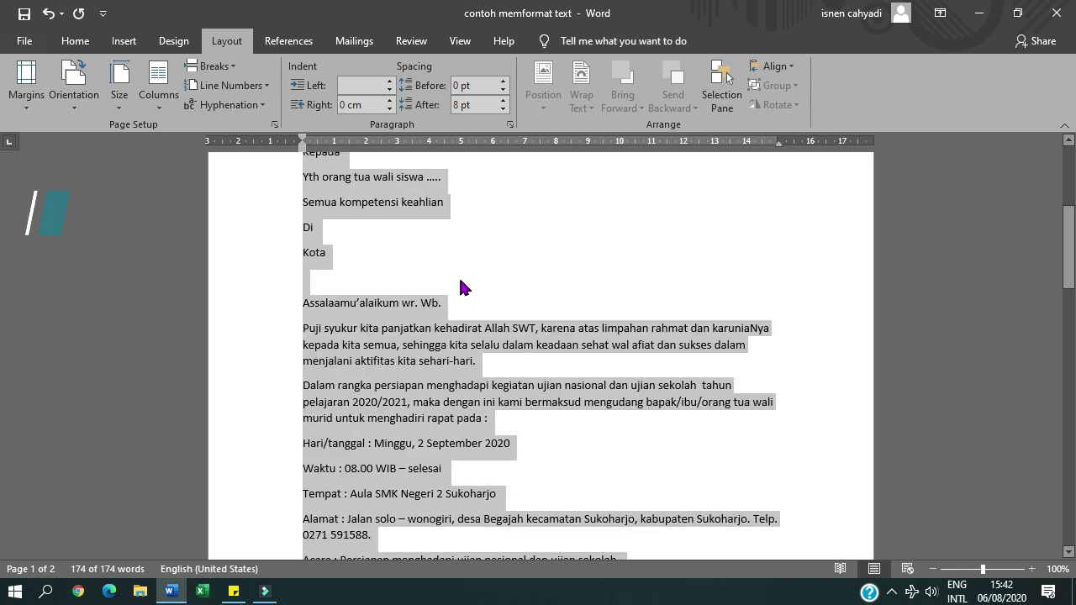
pyautogui.scroll(4, 460, 288)
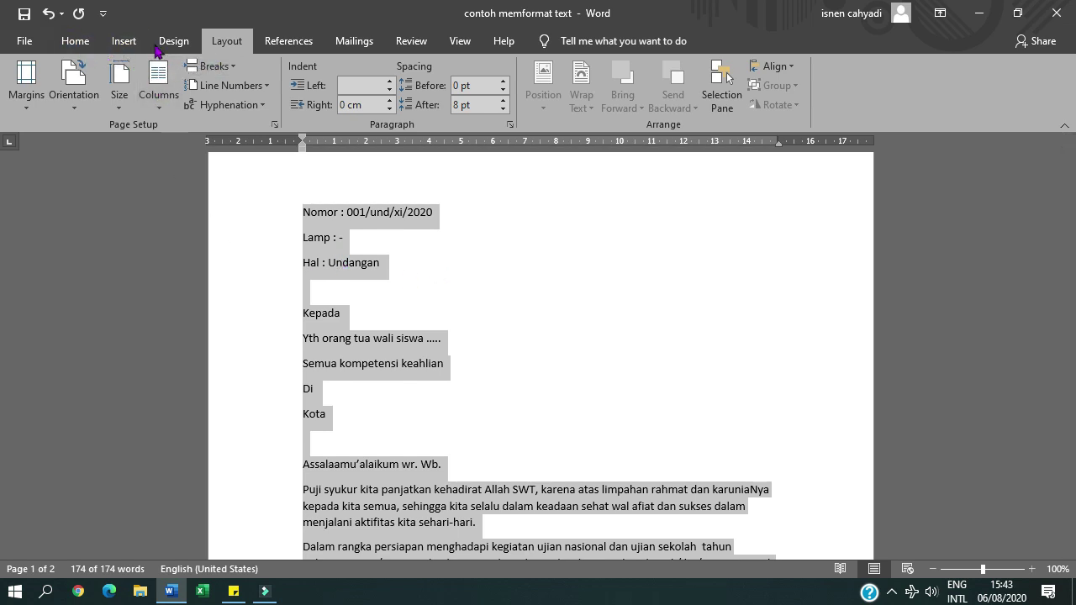
pyautogui.click(76, 42)
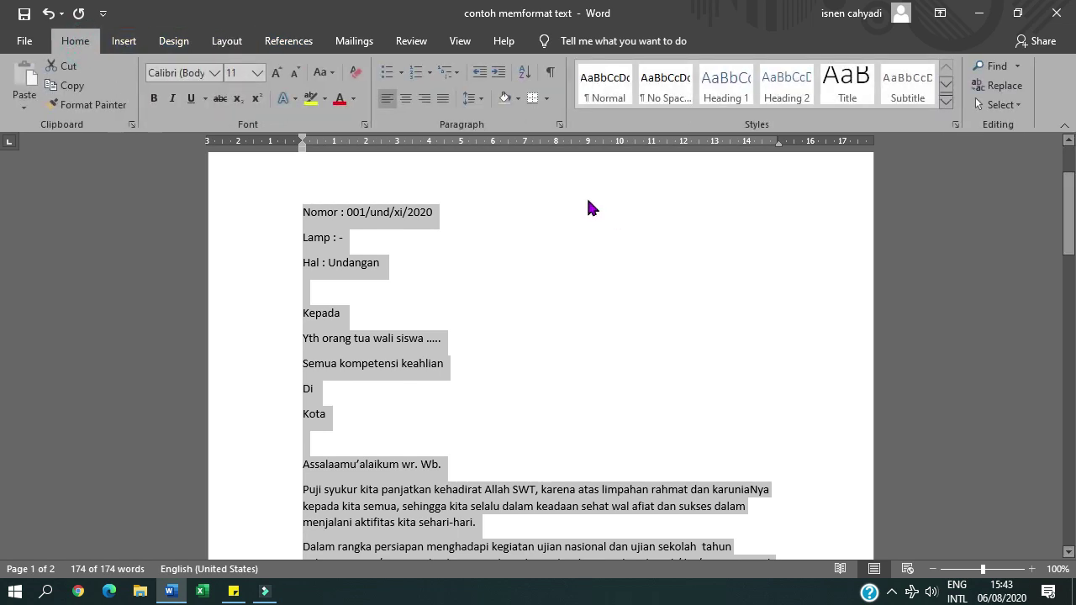
pyautogui.click(215, 74)
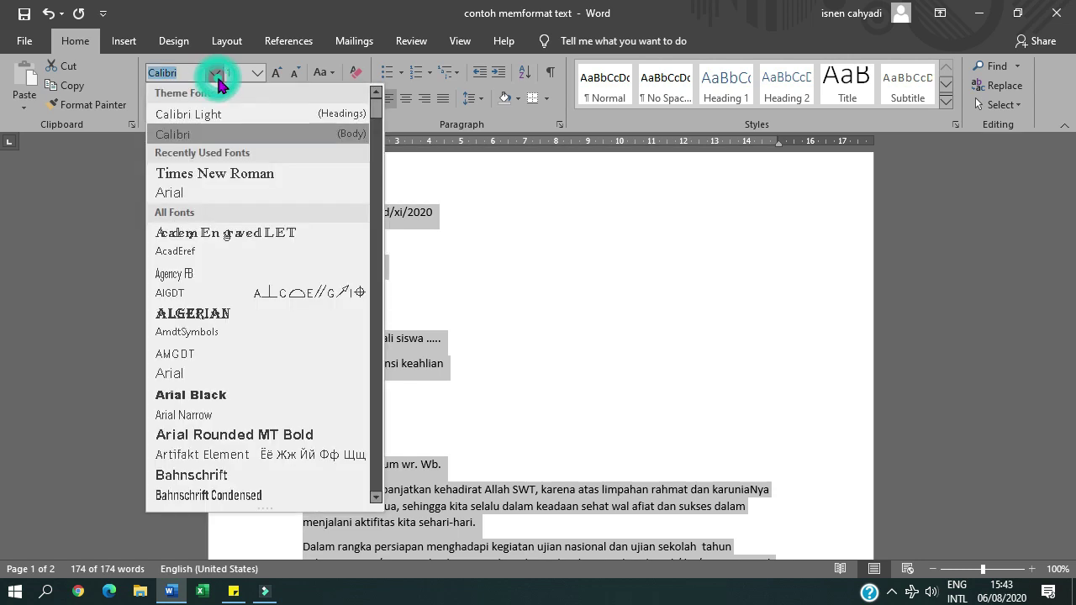
pyautogui.click(217, 174)
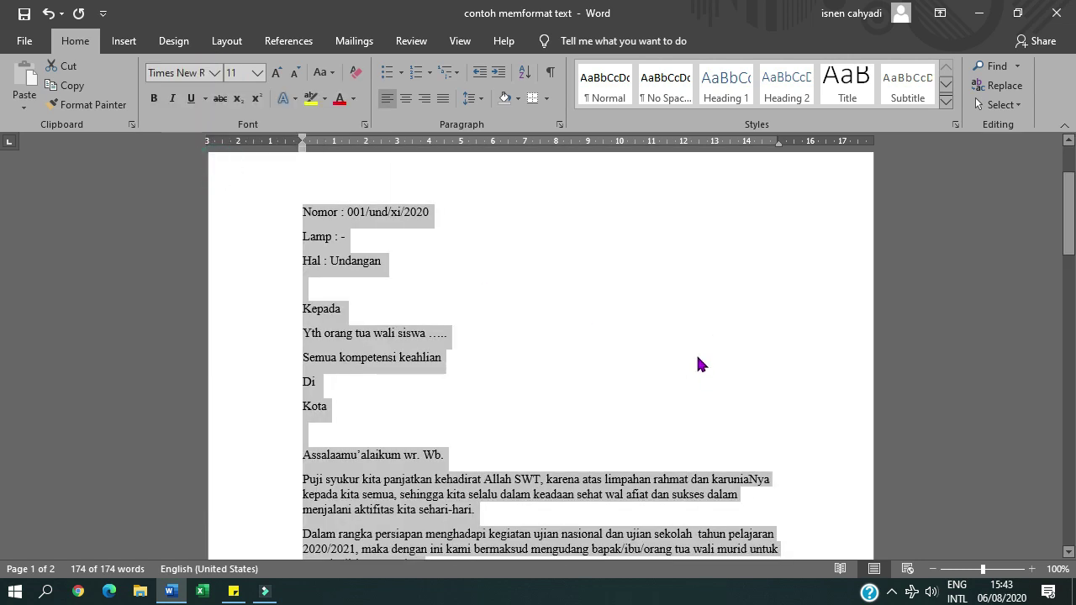
pyautogui.scroll(-2, 698, 363)
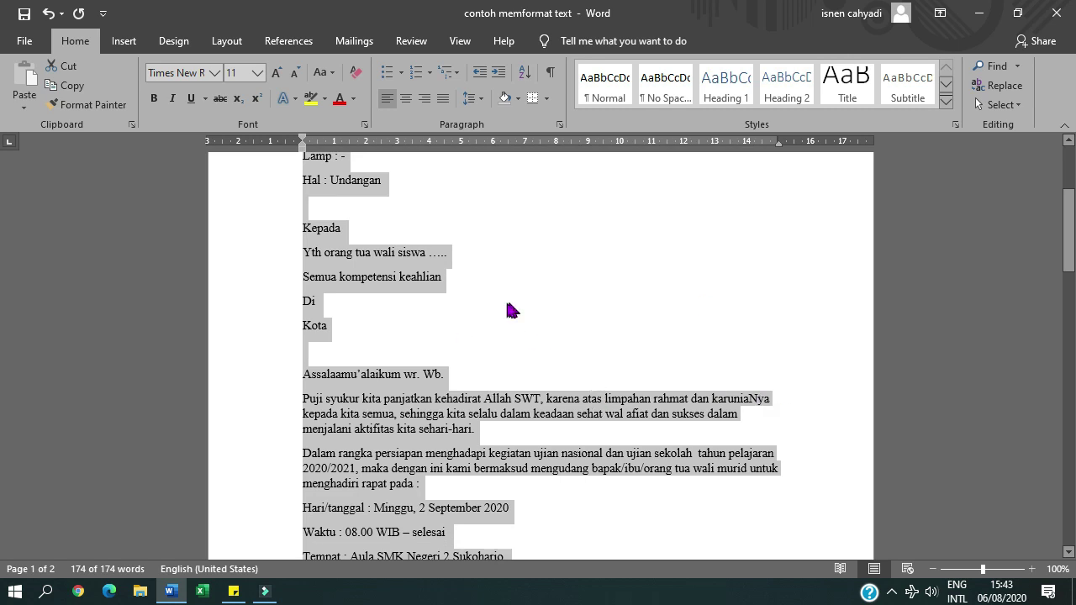
# - Check the spacing task in Sticky Notes, and in Word set the whole letter's line spacing to single, undoing and redoing it for comparison
pyautogui.click(234, 591)
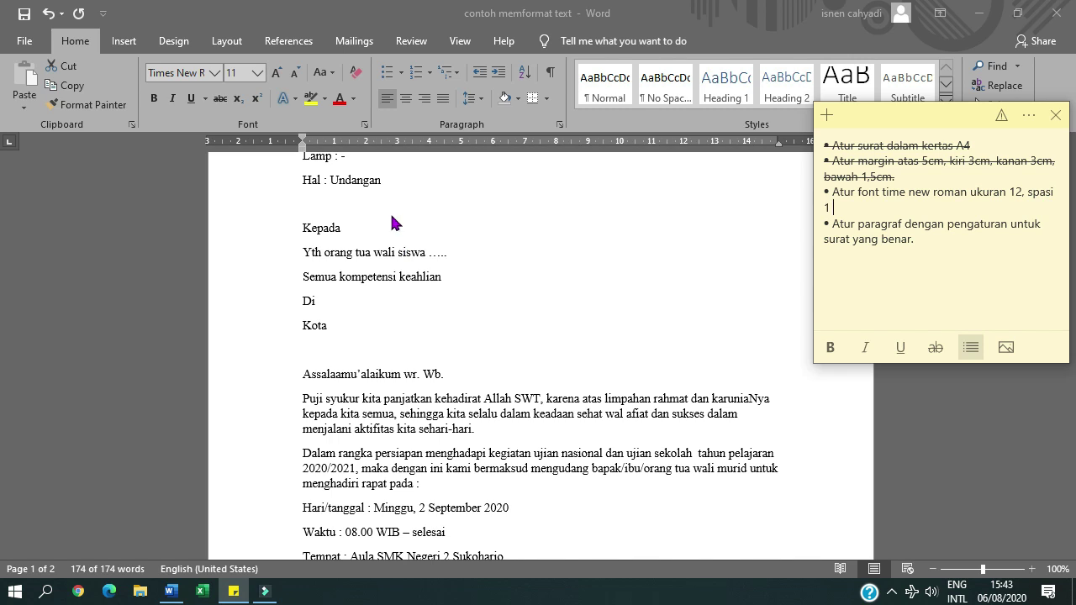
pyautogui.click(370, 25)
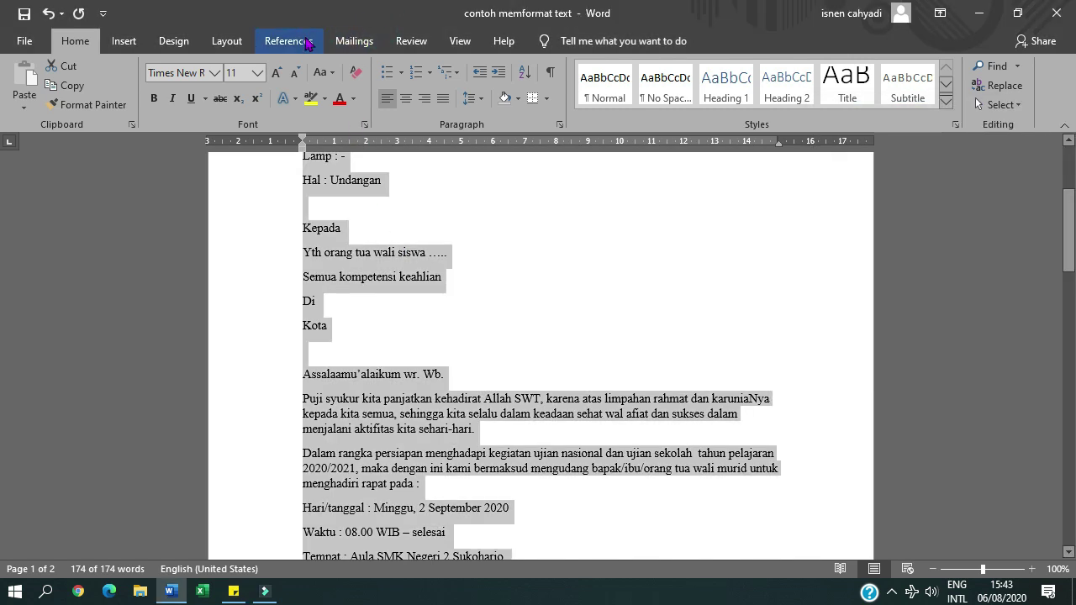
pyautogui.click(488, 99)
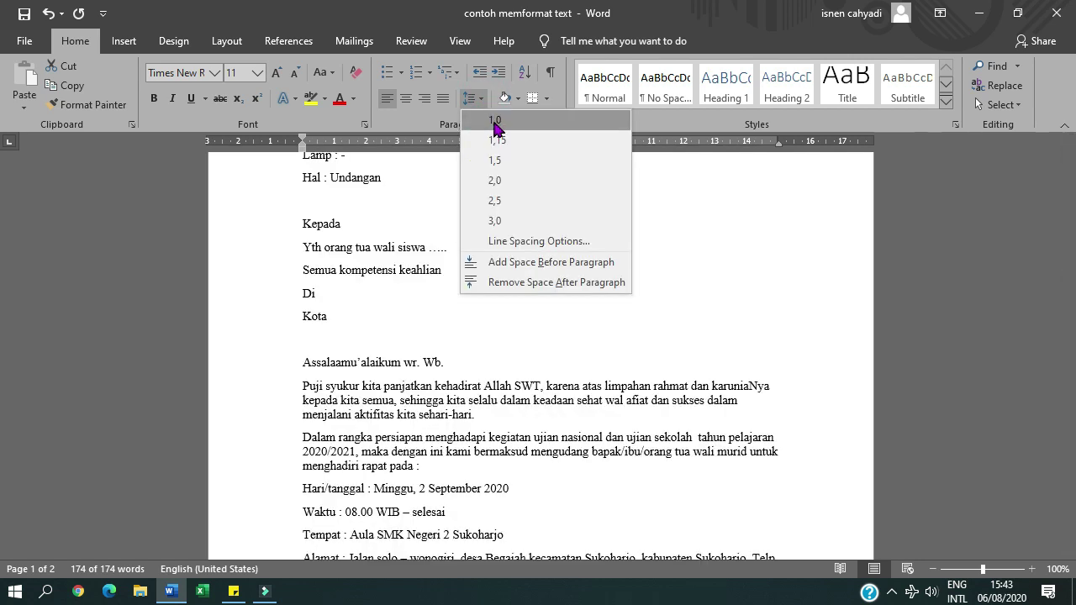
pyautogui.click(422, 17)
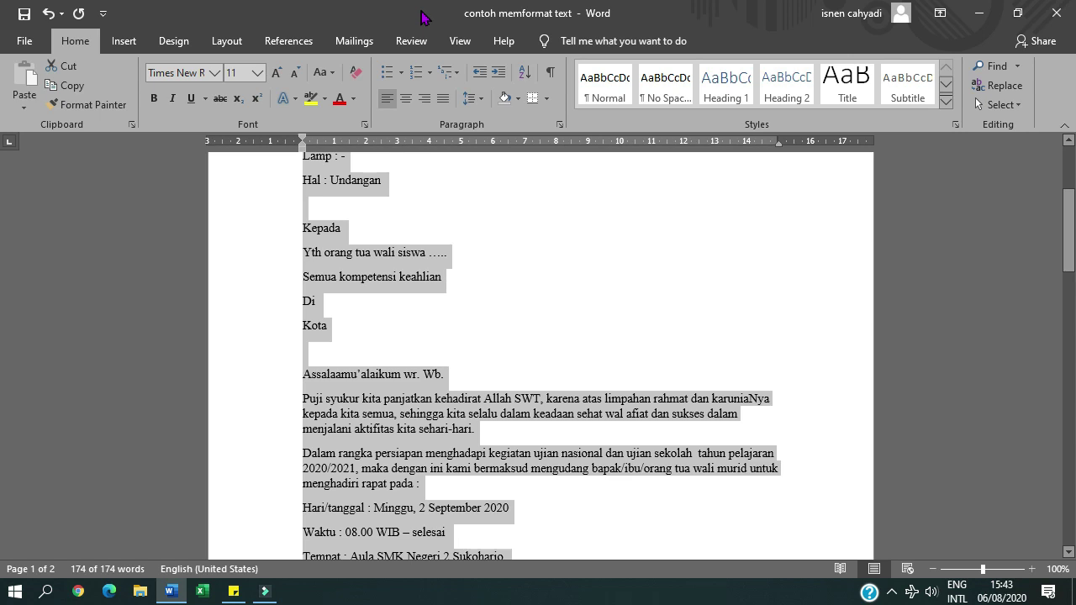
pyautogui.hotkey('ctrl', '1')
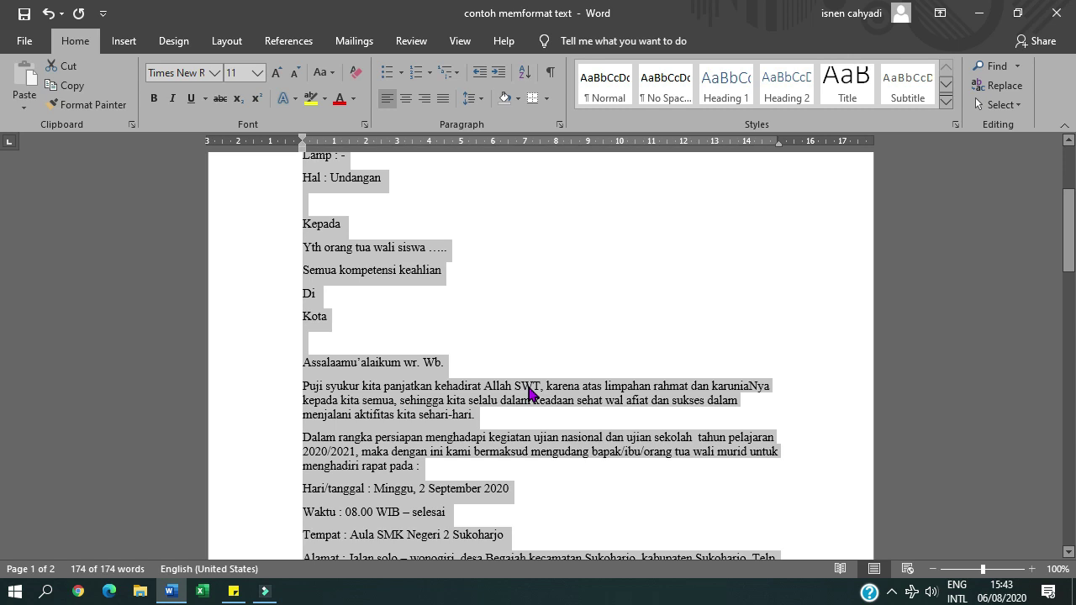
pyautogui.hotkey('ctrl', 'z')
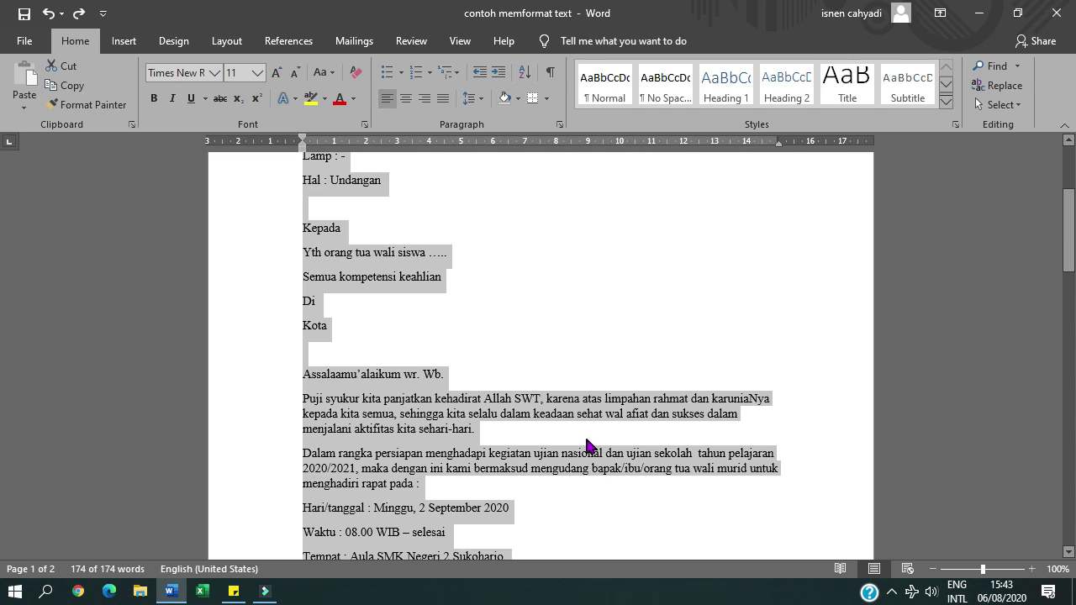
pyautogui.hotkey('ctrl', 'y')
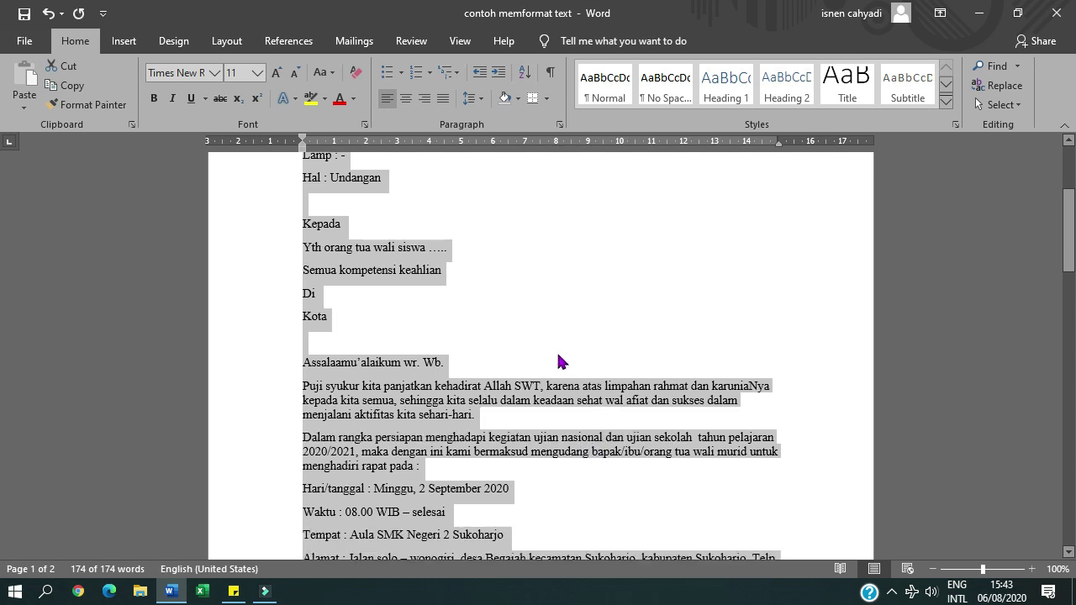
# - Examine the gaps between the letter's paragraphs, especially around the "Waktu" line and the end of the opening paragraph
pyautogui.scroll(-2, 550, 369)
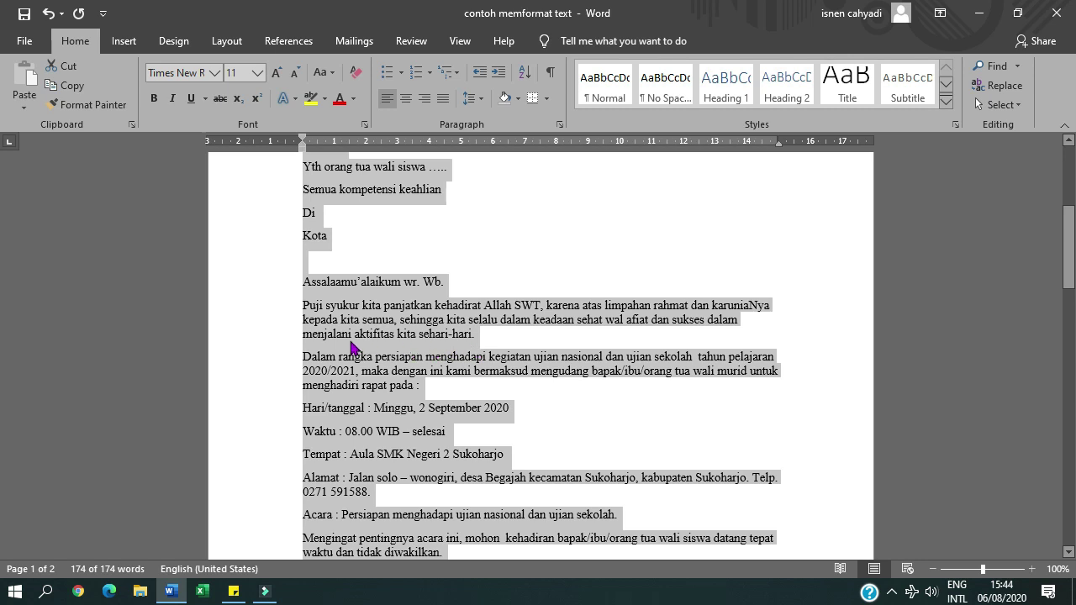
pyautogui.scroll(-2, 432, 356)
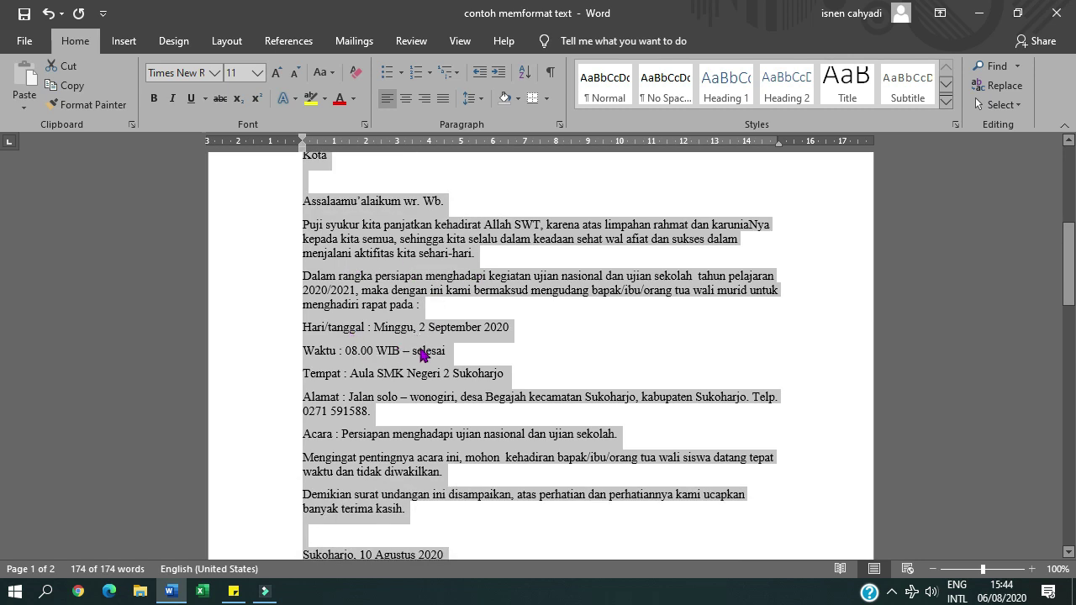
pyautogui.scroll(-1, 401, 354)
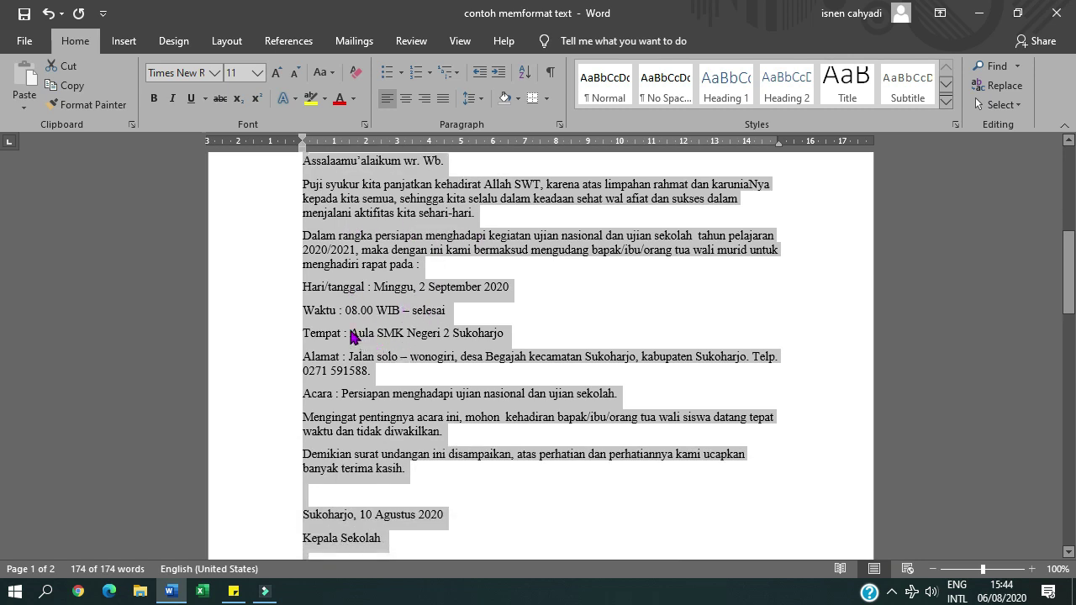
pyautogui.click(510, 329)
pyautogui.click(448, 312)
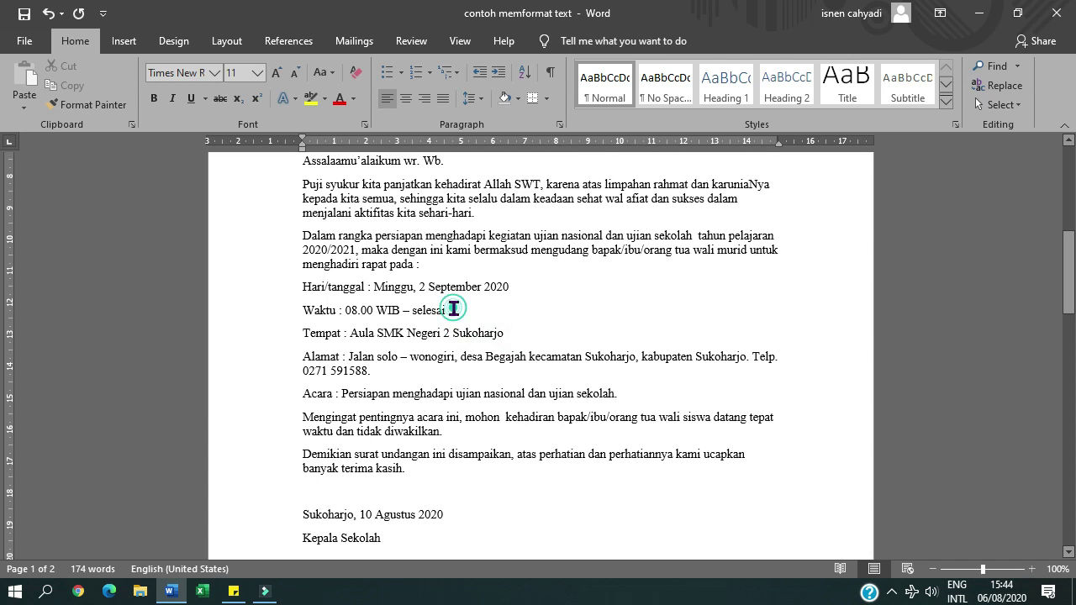
pyautogui.keyDown('shift'); pyautogui.click(491, 337); pyautogui.keyUp('shift')
pyautogui.click(446, 311)
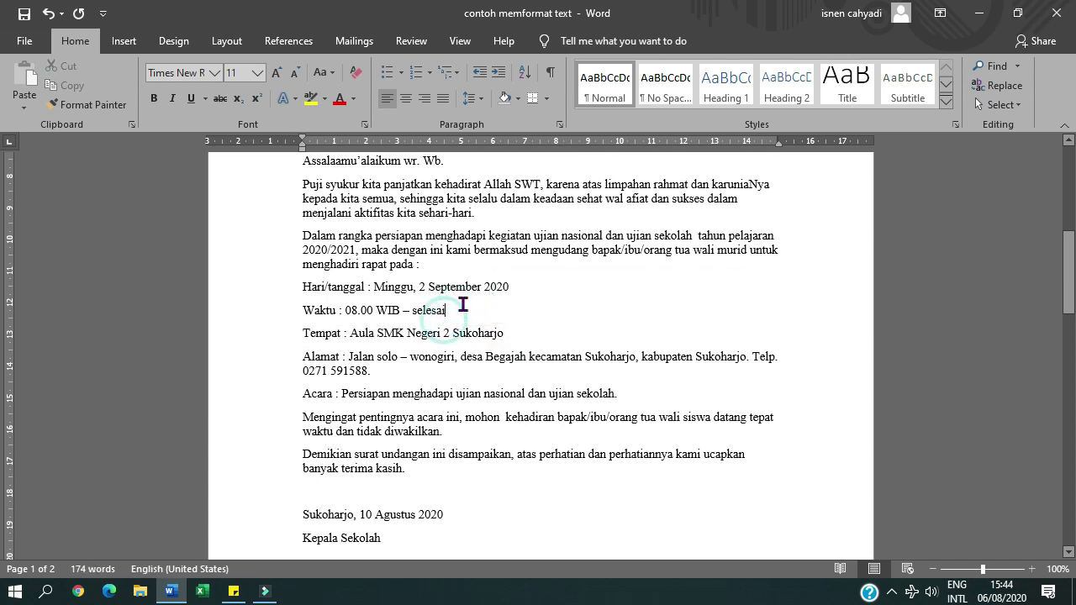
pyautogui.scroll(2, 421, 277)
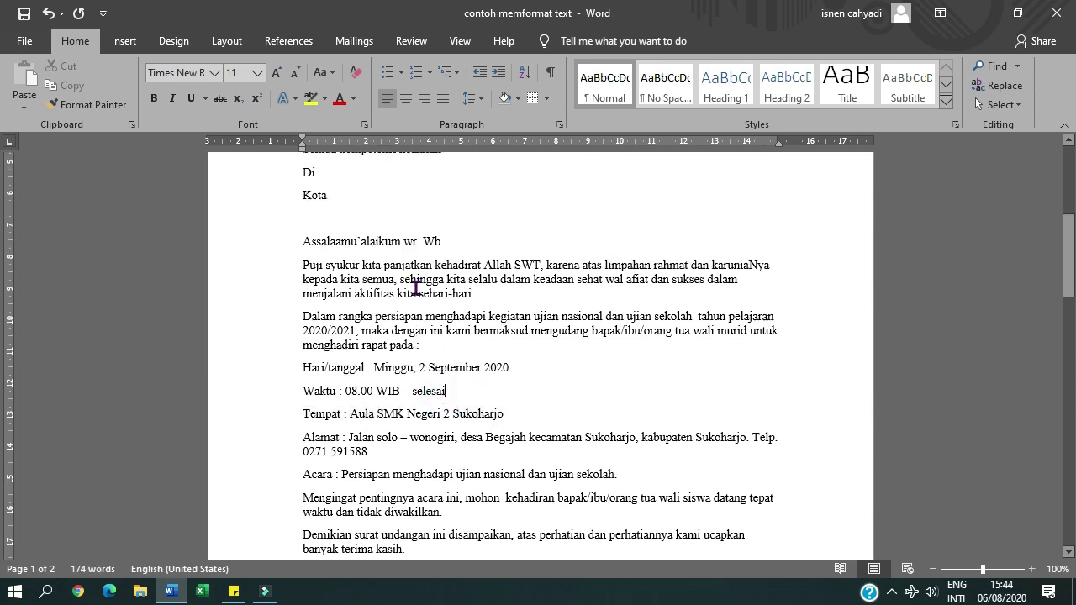
pyautogui.moveTo(497, 294); pyautogui.dragTo(496, 331)
pyautogui.click(478, 296)
pyautogui.scroll(3, 431, 314)
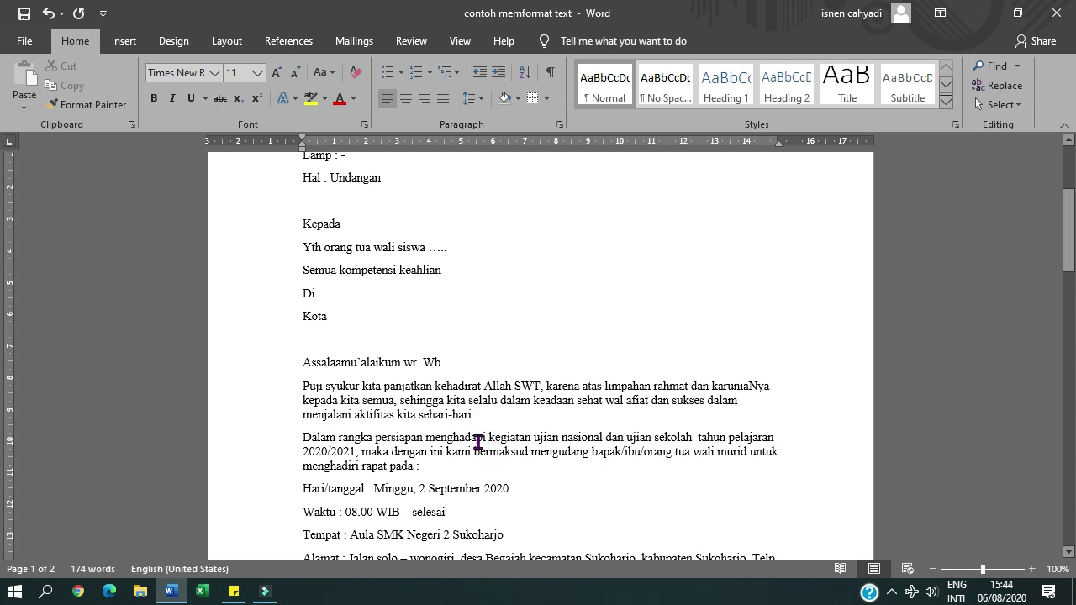
pyautogui.scroll(-2, 478, 442)
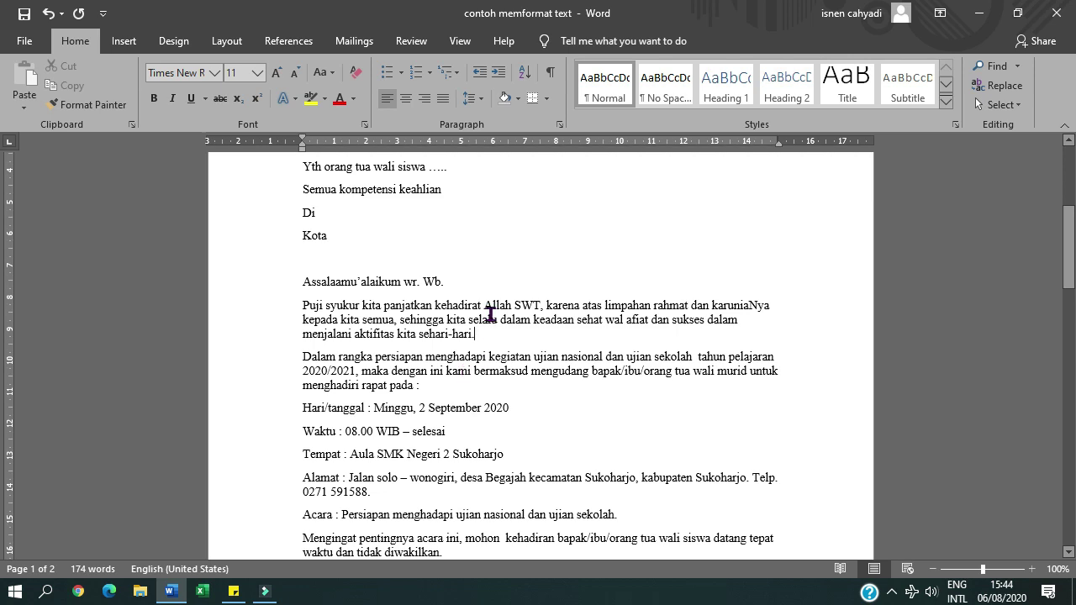
pyautogui.scroll(5, 486, 362)
pyautogui.scroll(2, 485, 365)
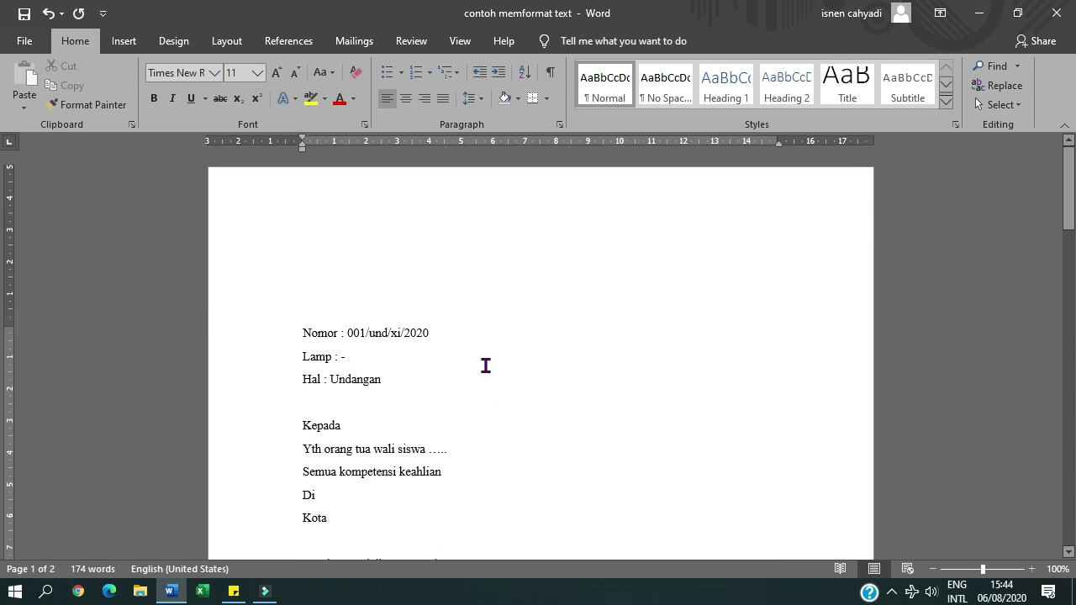
pyautogui.scroll(-2, 483, 366)
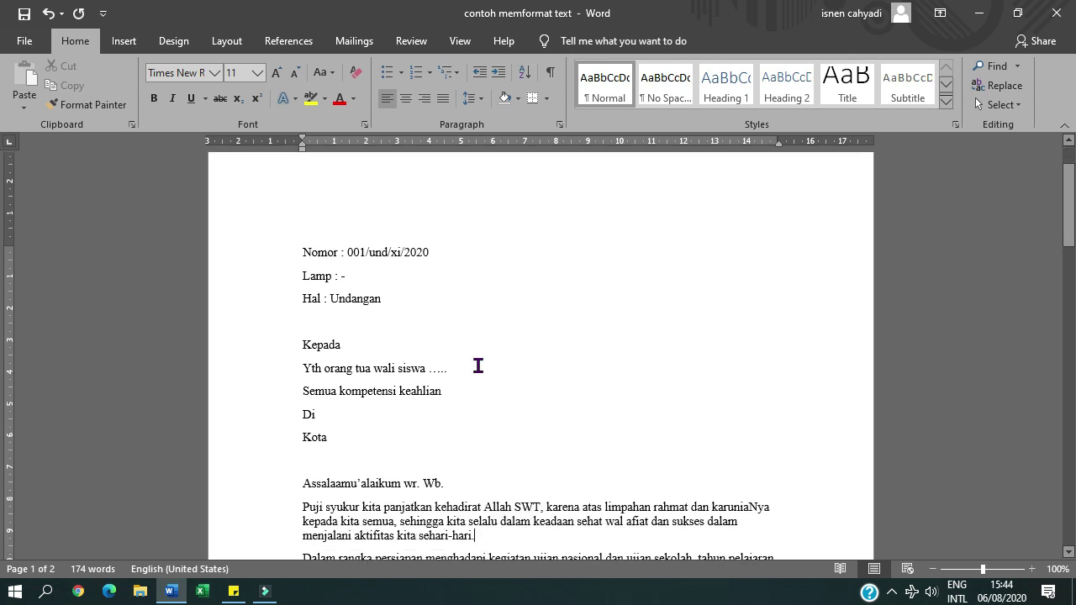
# - Set the whole letter's paragraph spacing to 0 pt after with Single line spacing, and review the letter down to the "Tembusan" list
pyautogui.hotkey('ctrl', 'a')
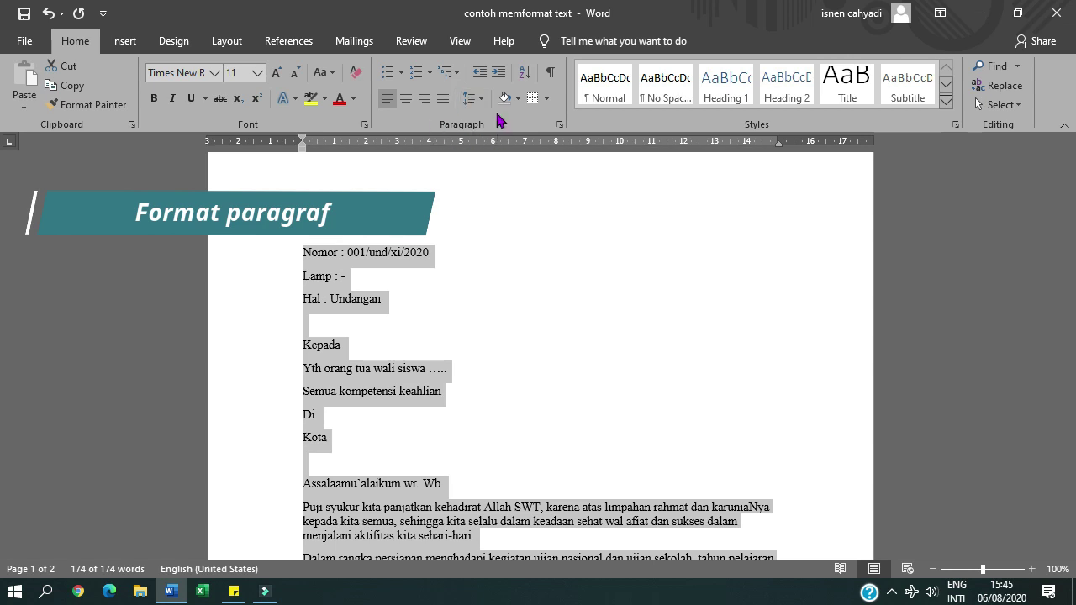
pyautogui.click(559, 126)
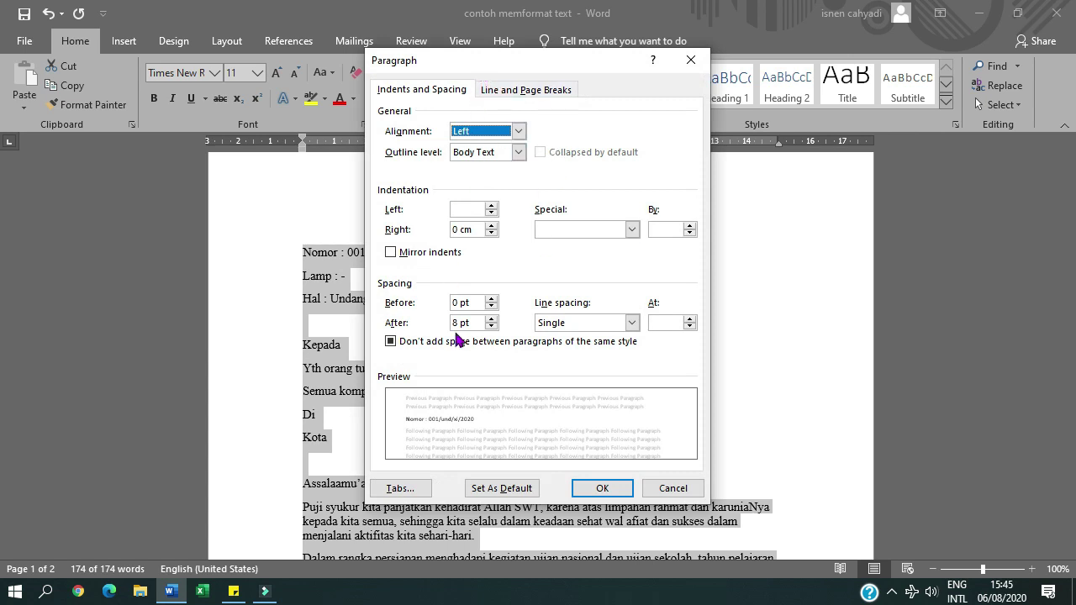
pyautogui.click(632, 323)
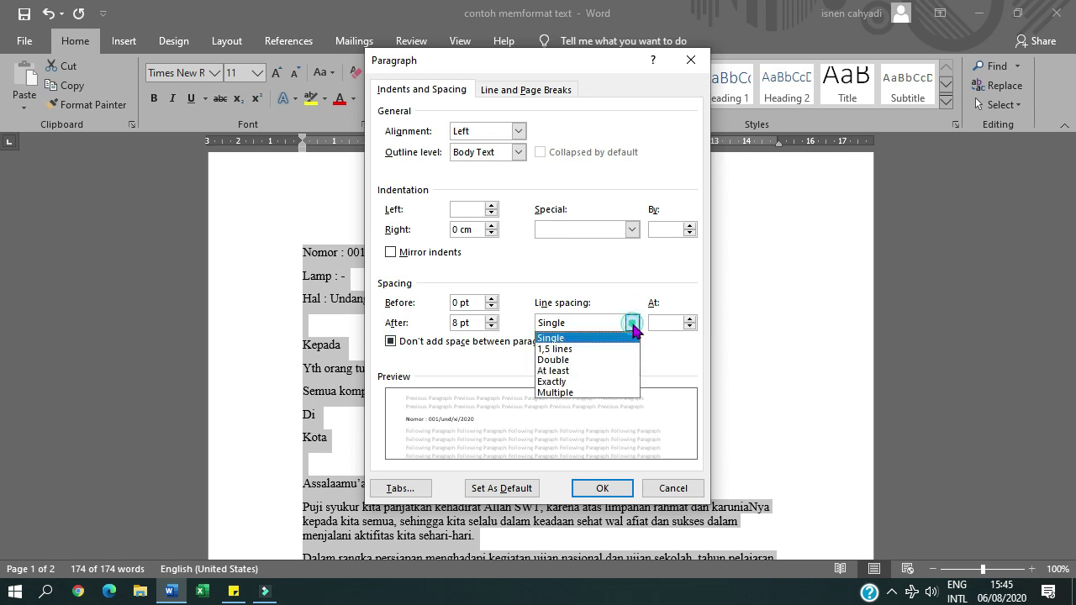
pyautogui.click(604, 339)
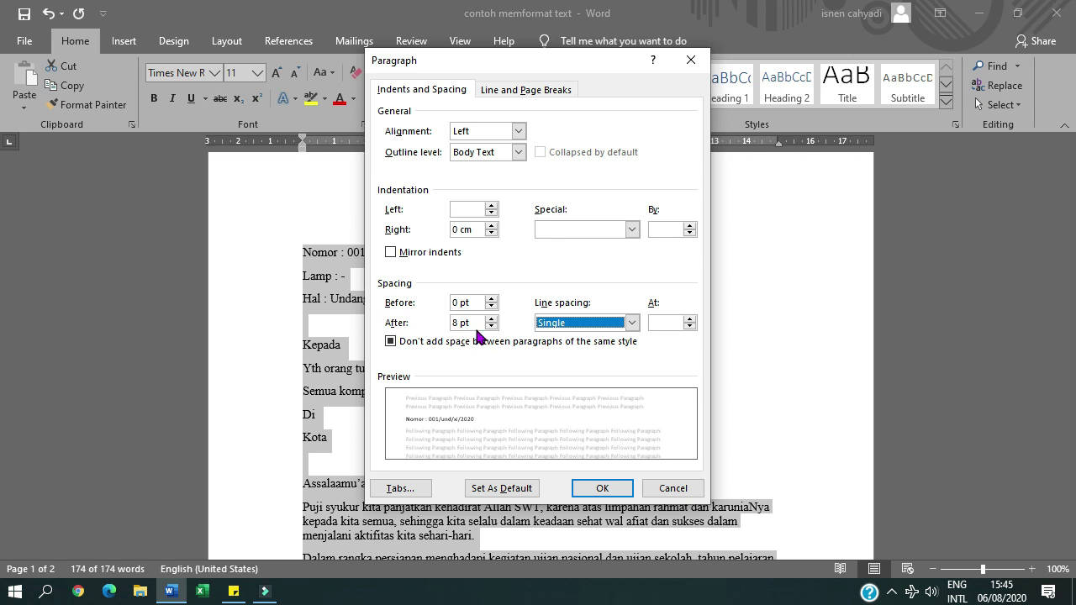
pyautogui.click(491, 327)
pyautogui.click(491, 327)
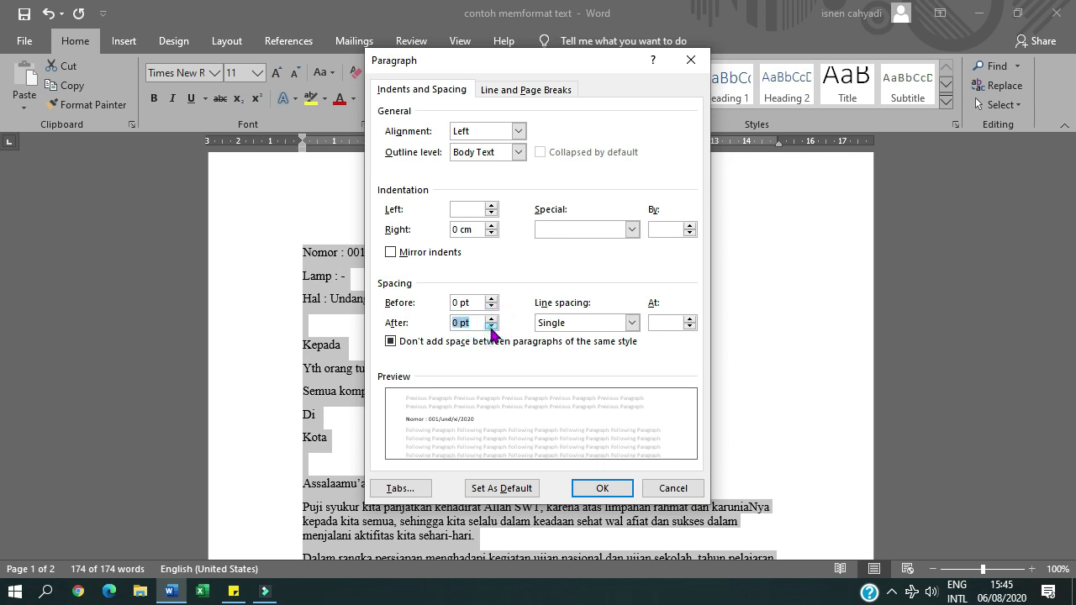
pyautogui.click(604, 490)
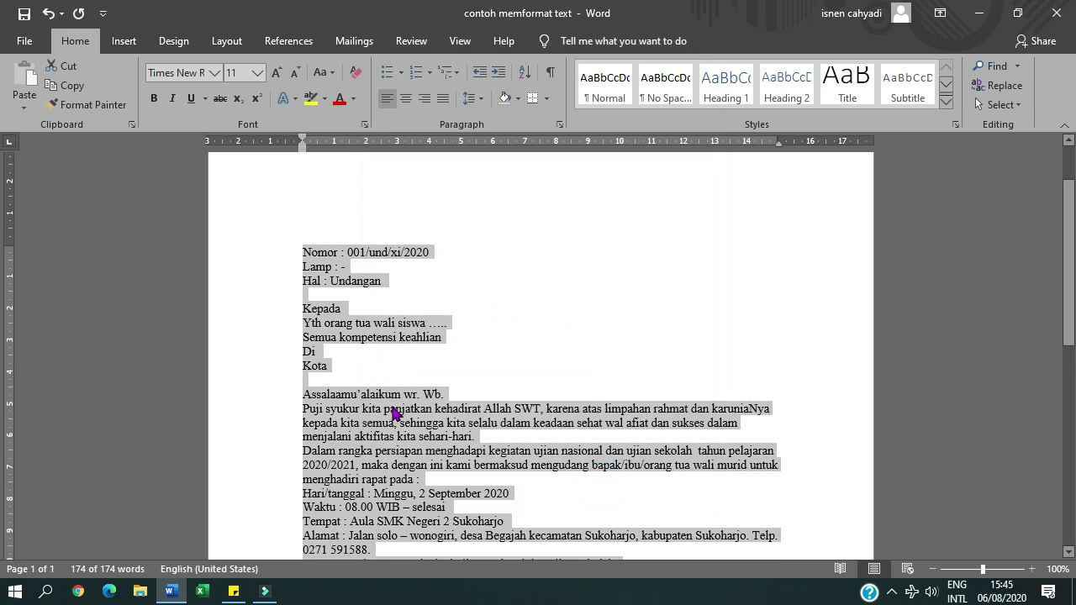
pyautogui.scroll(-3, 396, 411)
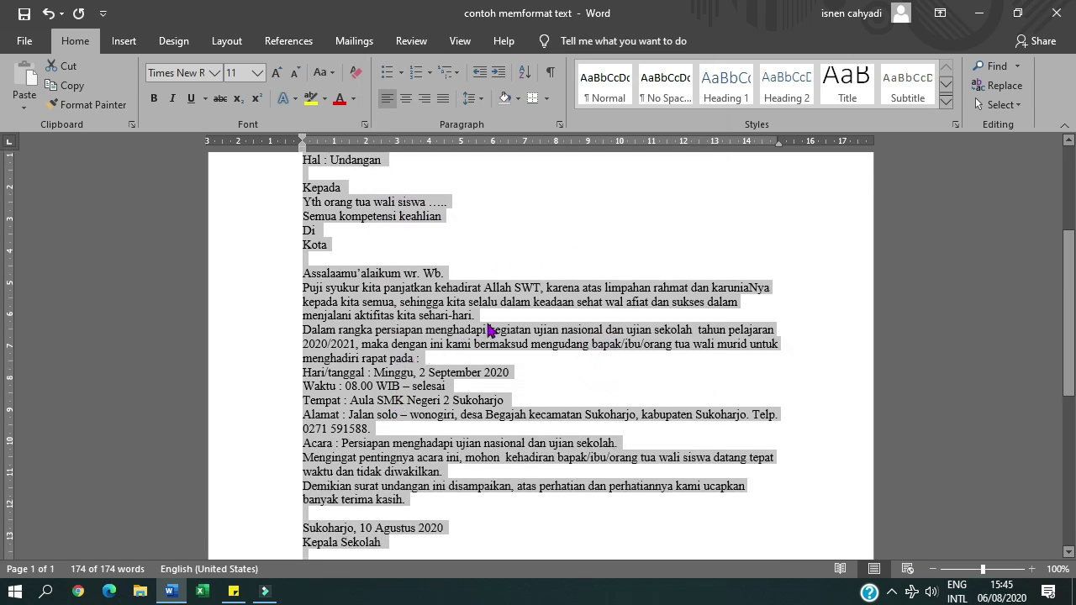
pyautogui.scroll(-5, 488, 401)
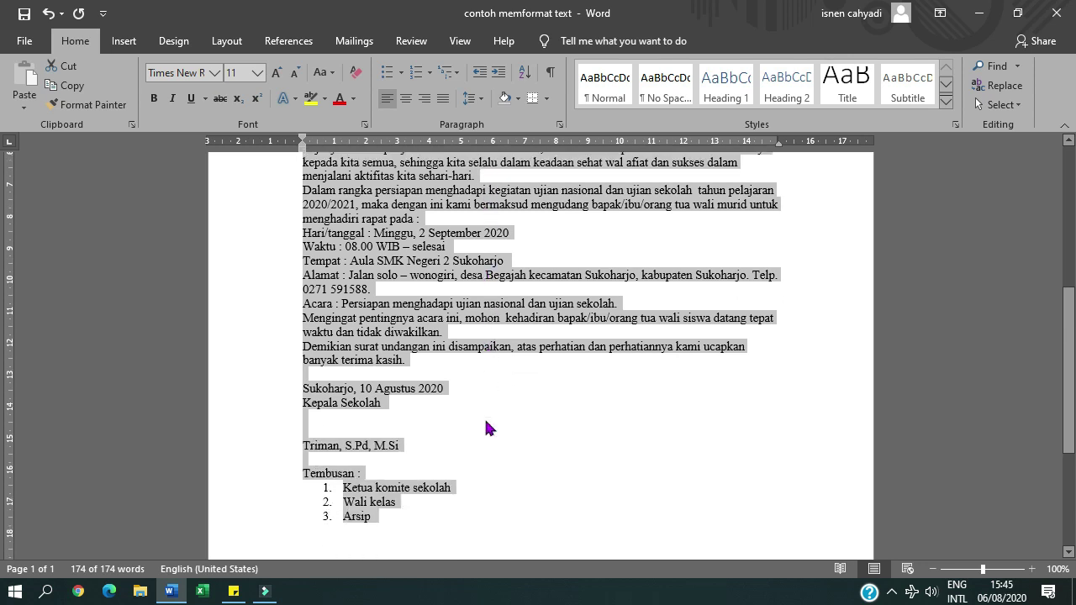
pyautogui.scroll(9, 487, 427)
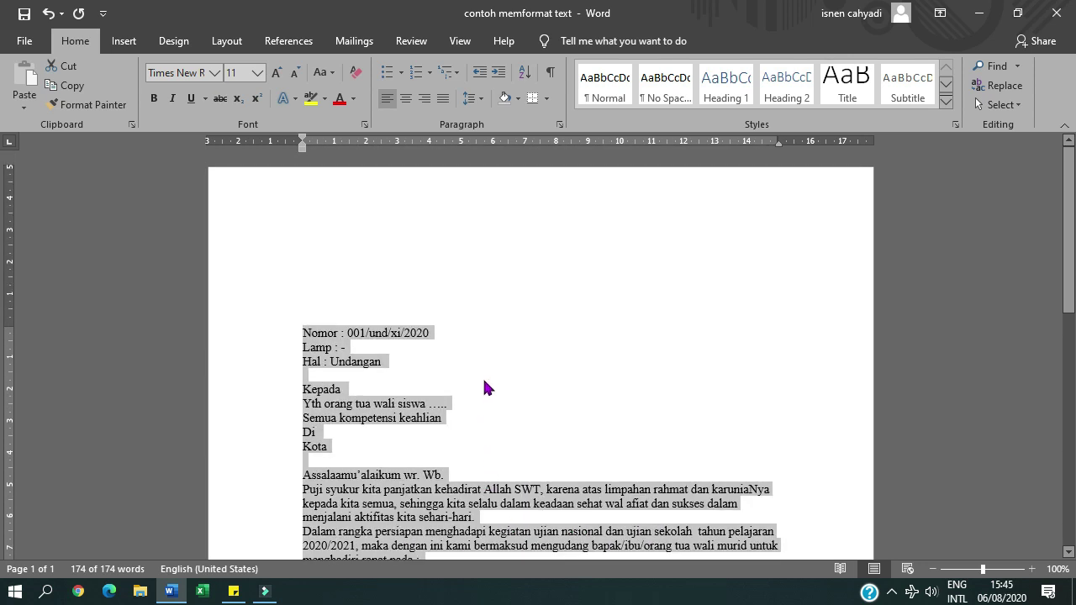
pyautogui.scroll(-2, 481, 377)
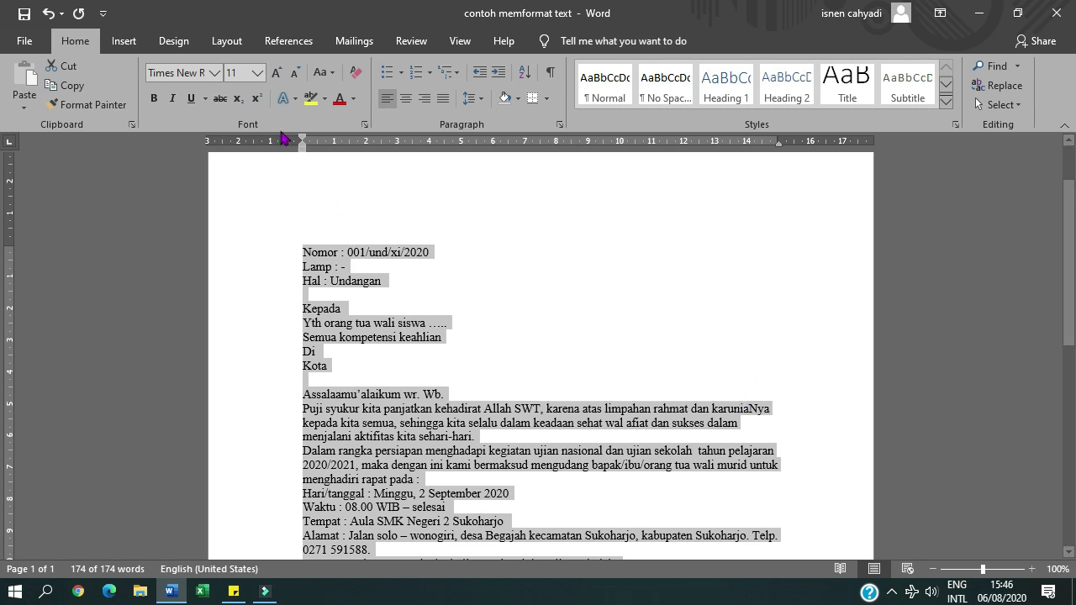
# - Justify the text of the whole letter and review it down to the "Tembusan" list
pyautogui.click(443, 99)
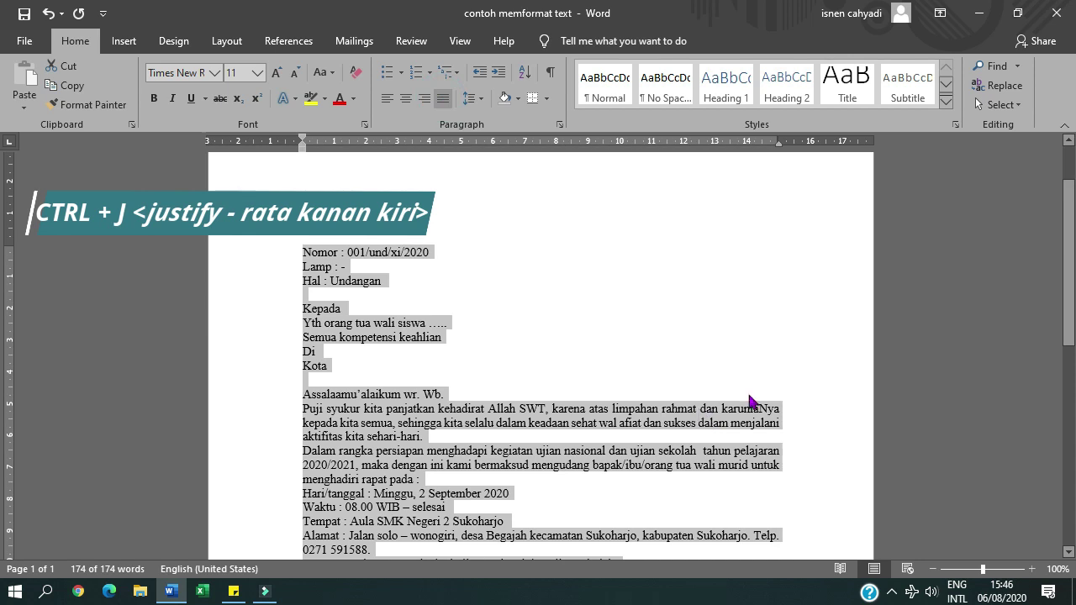
pyautogui.scroll(-4, 782, 530)
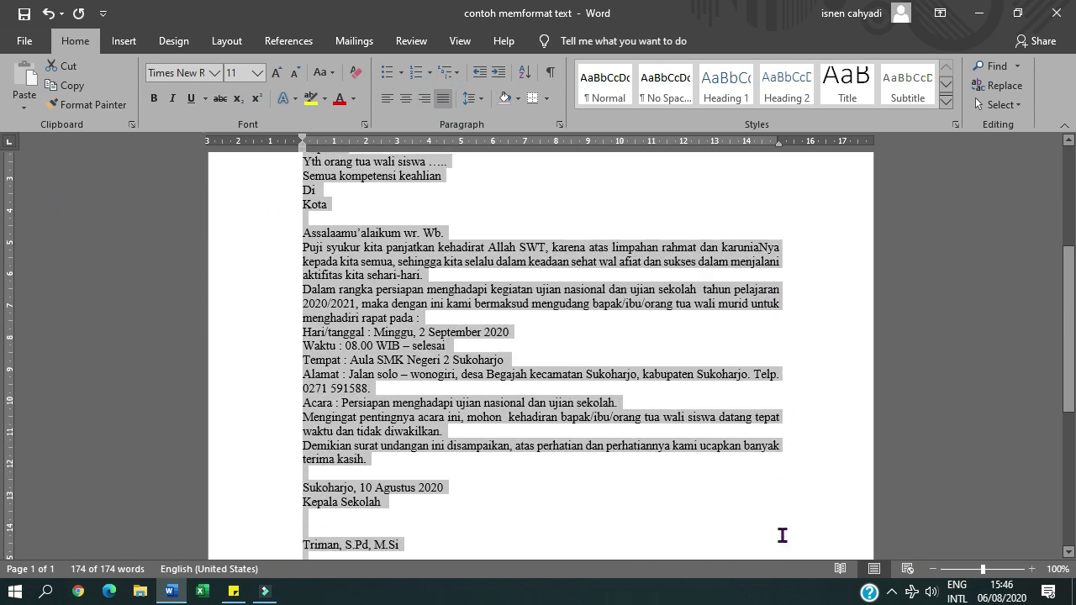
pyautogui.scroll(-8, 781, 535)
pyautogui.scroll(4, 772, 531)
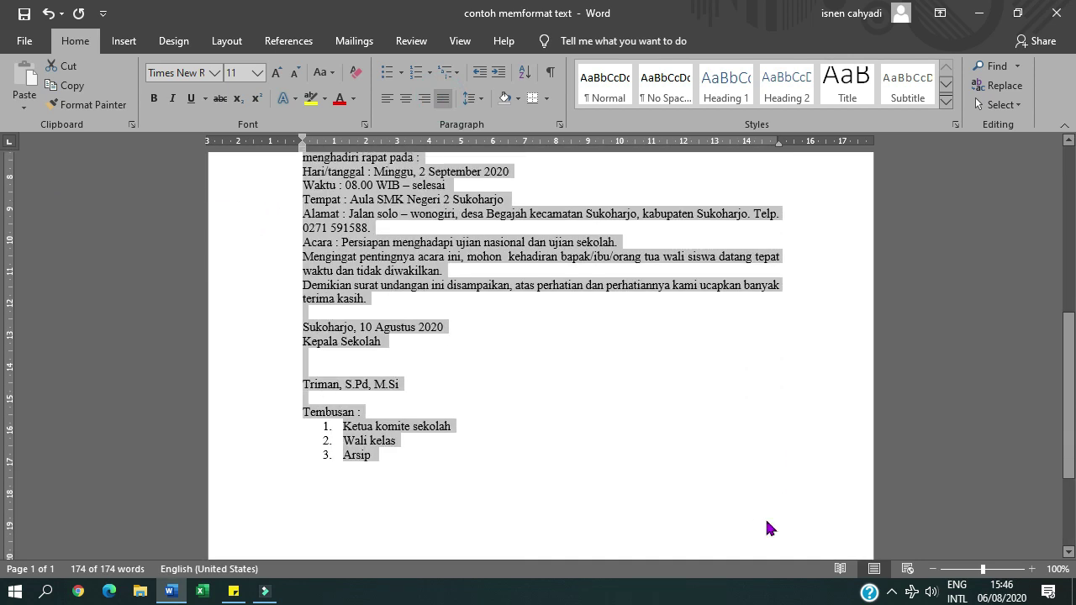
pyautogui.scroll(9, 765, 517)
pyautogui.click(636, 385)
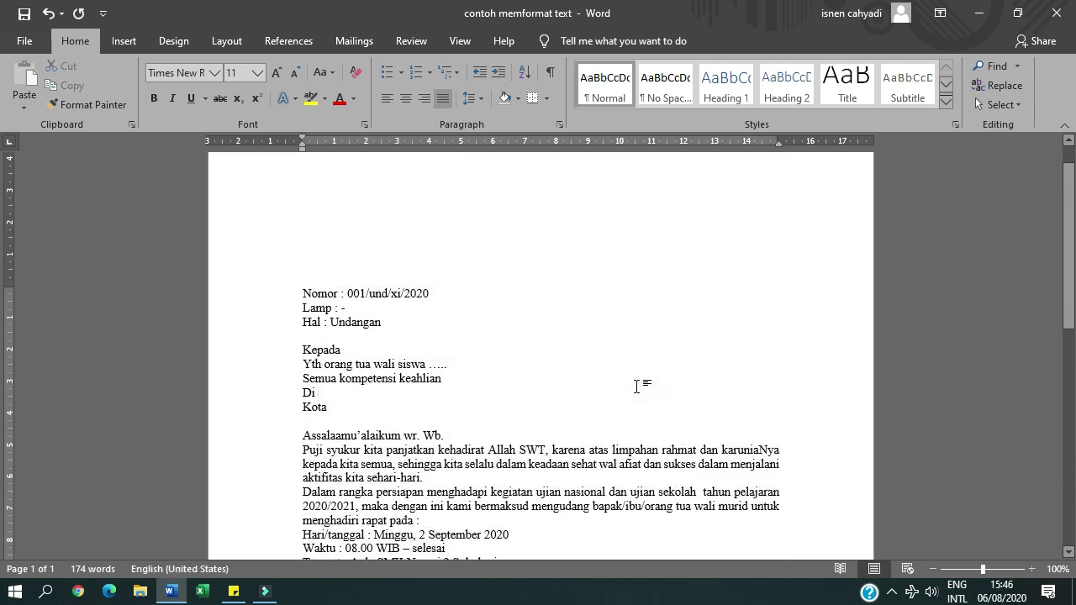
# - In Sticky Notes, strike through the task about Times New Roman size 12 with spacing 1
pyautogui.click(233, 591)
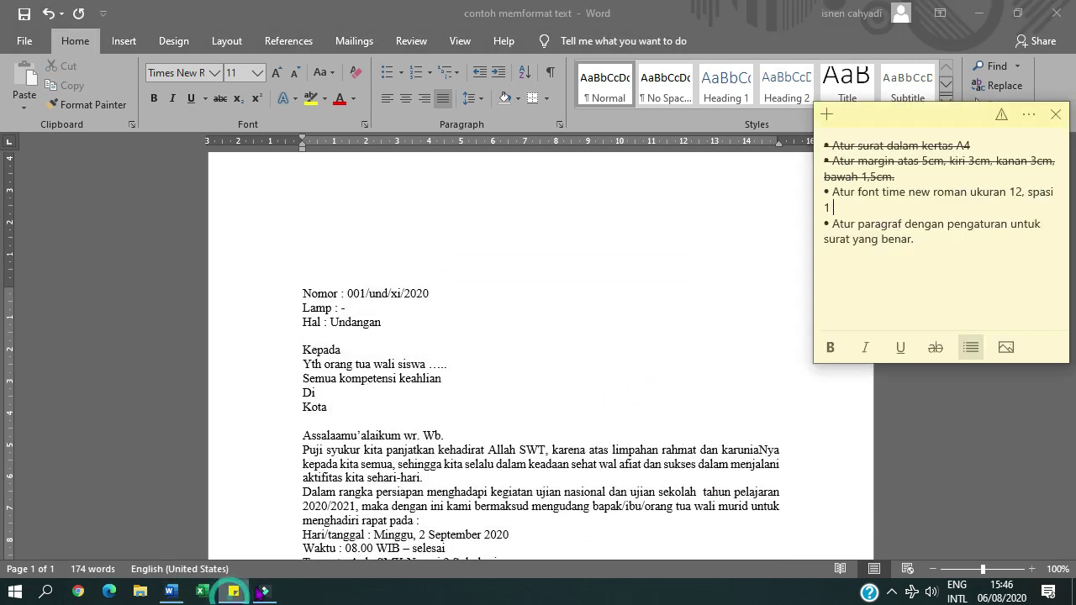
pyautogui.click(822, 191)
pyautogui.moveTo(838, 194); pyautogui.dragTo(857, 210)
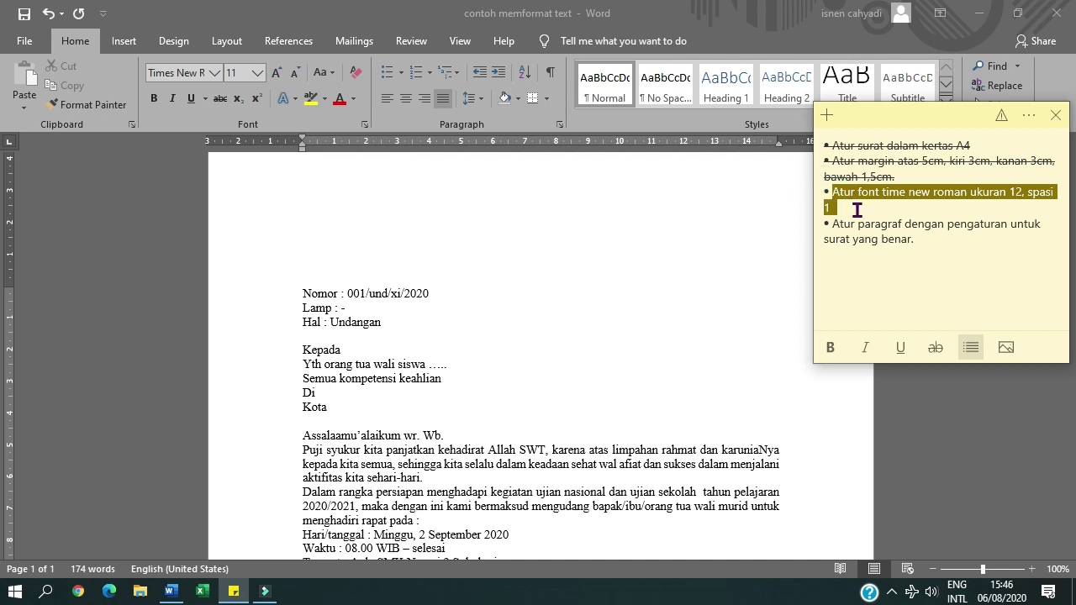
pyautogui.click(936, 347)
pyautogui.click(918, 279)
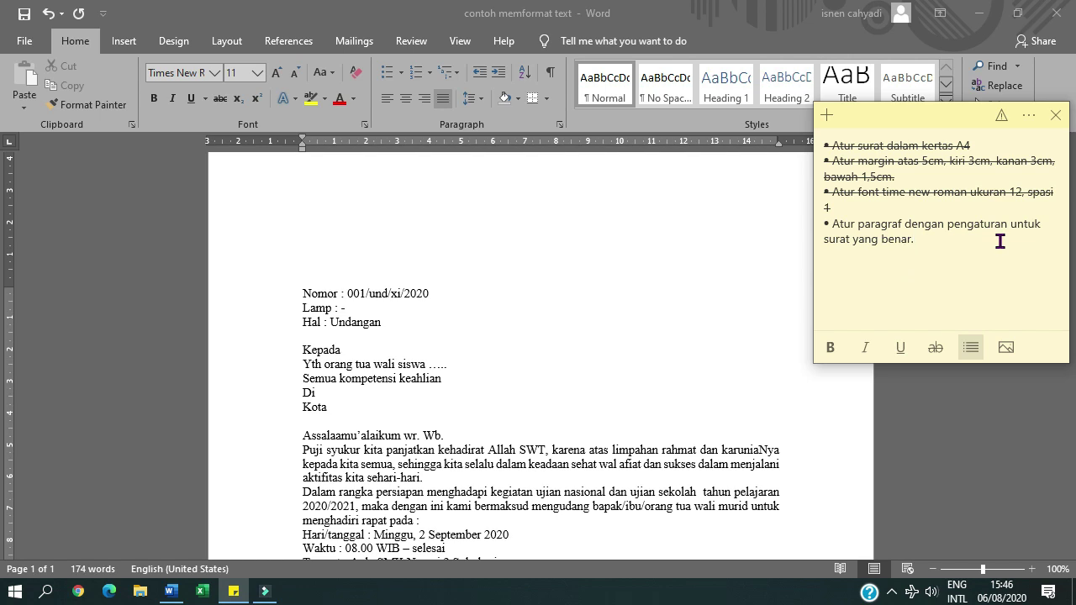
# - Back in Word, cycle through the tab types back to Left Tab and set one at about 1.8 cm for the Nomor, Lamp and Hal lines
pyautogui.hotkey('alt', 'Tab')
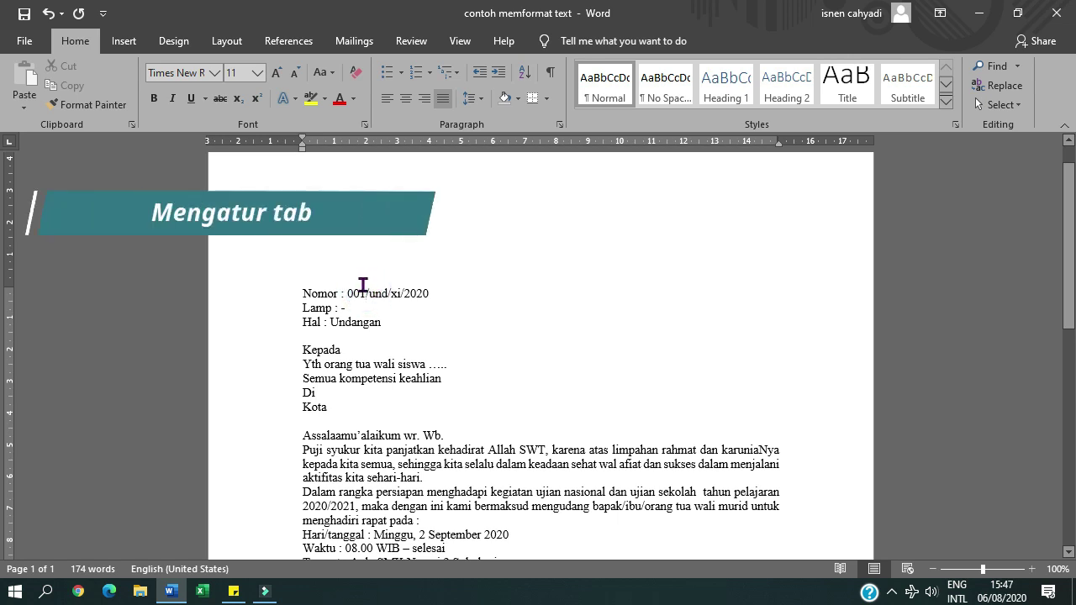
pyautogui.moveTo(359, 290); pyautogui.dragTo(363, 322)
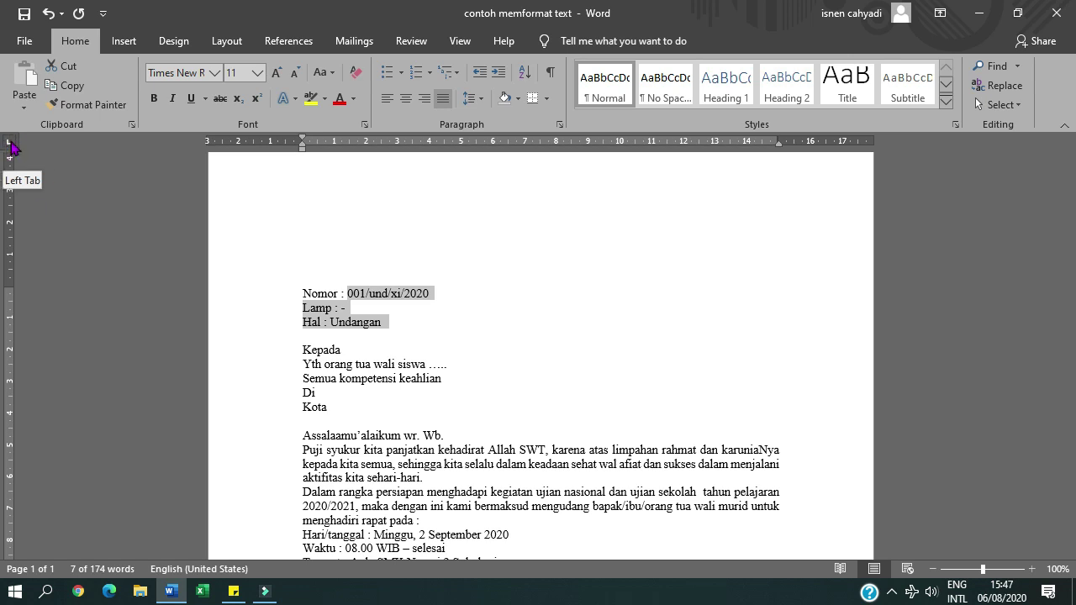
pyautogui.click(8, 144)
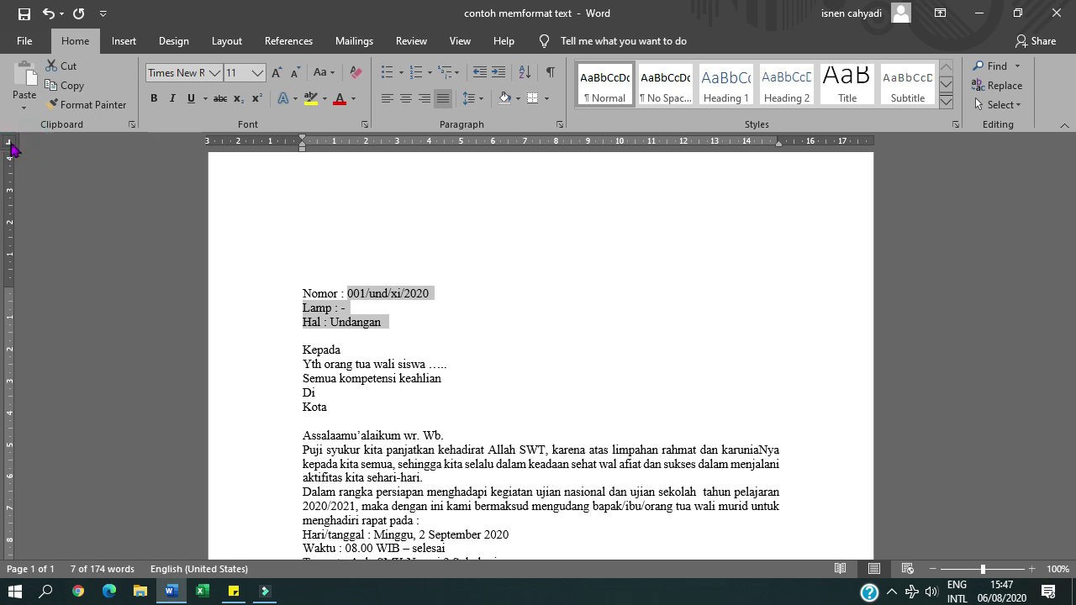
pyautogui.click(10, 144)
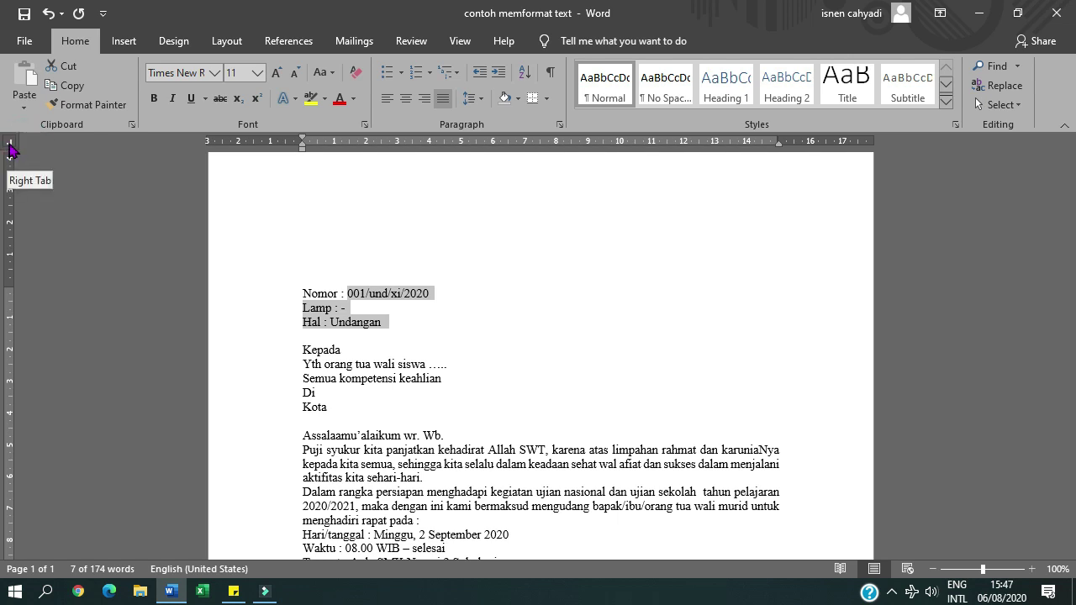
pyautogui.click(11, 145)
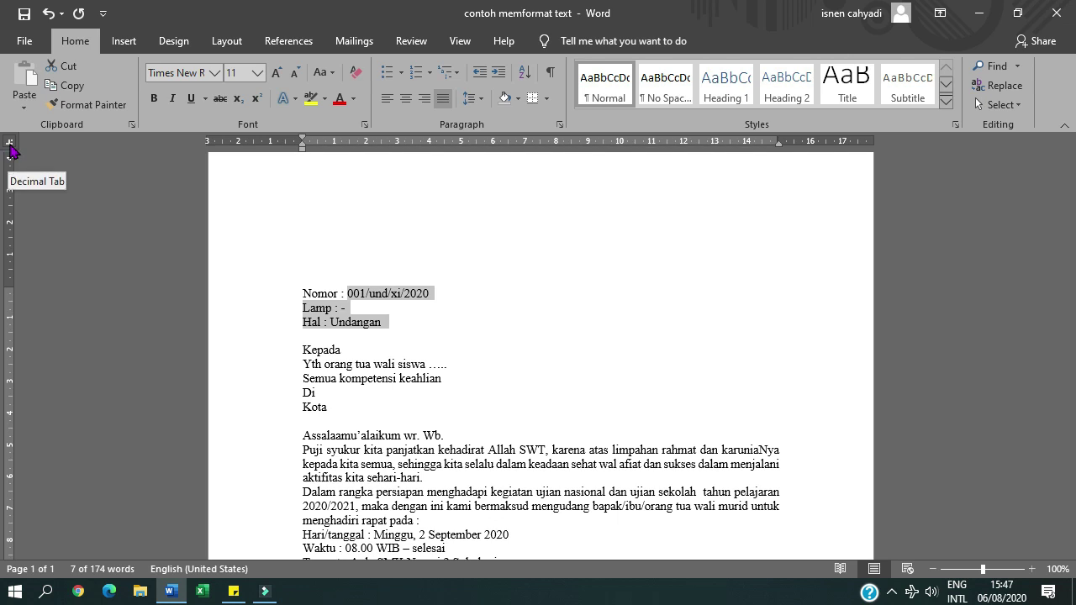
pyautogui.click(10, 145)
pyautogui.click(10, 145)
pyautogui.click(10, 145)
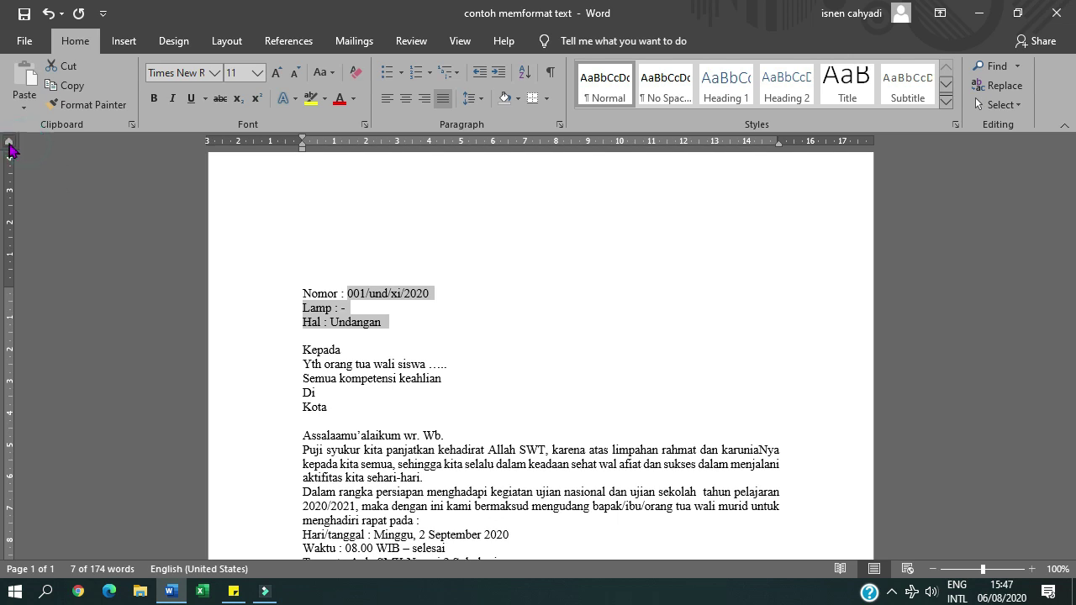
pyautogui.click(10, 145)
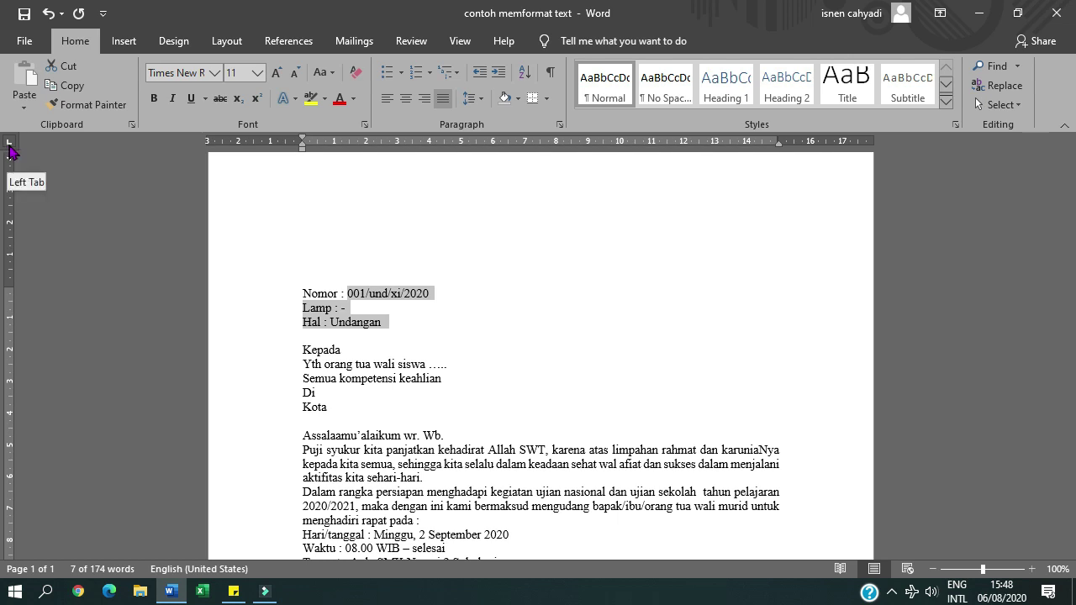
pyautogui.click(343, 143)
pyautogui.moveTo(344, 145); pyautogui.dragTo(356, 151)
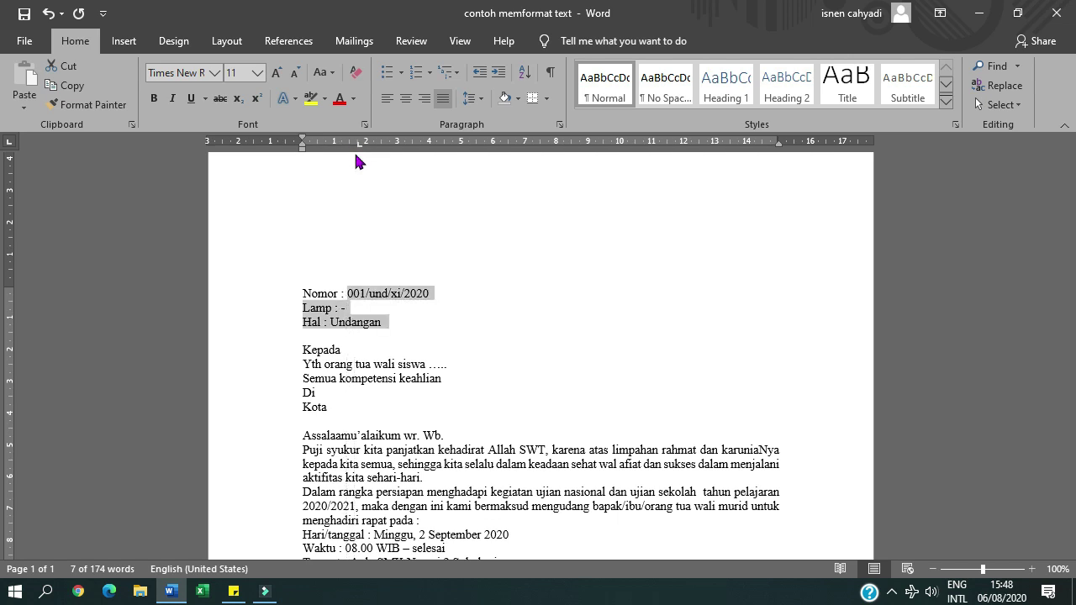
# - Align the colons of the Nomor, Lamp and Hal lines by inserting a tab before each one
pyautogui.click(391, 282)
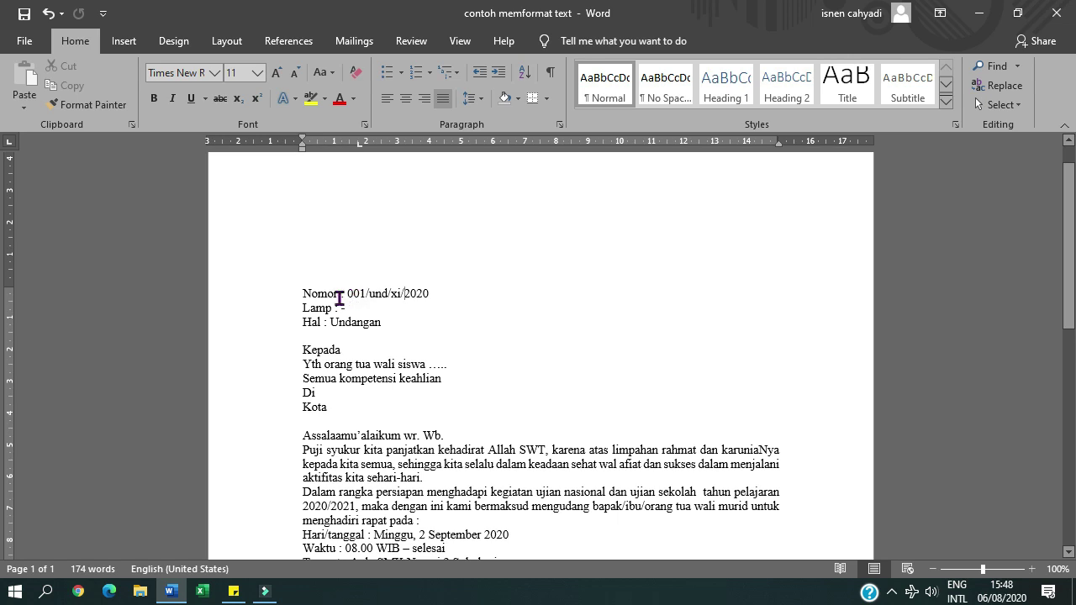
pyautogui.click(340, 295)
pyautogui.press('Tab')
pyautogui.click(334, 309)
pyautogui.press('Tab')
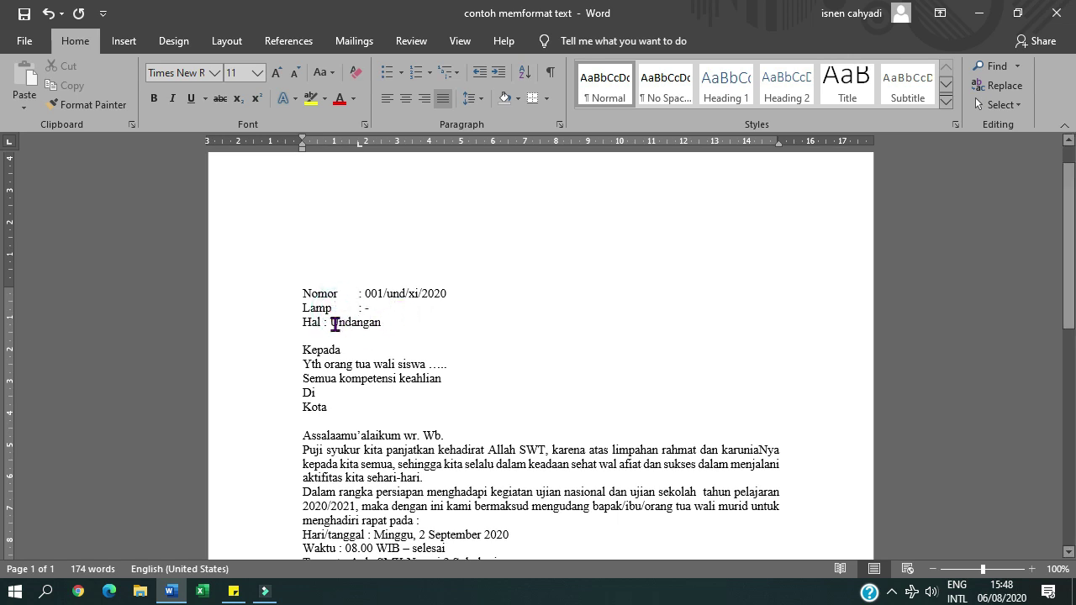
pyautogui.click(327, 323)
pyautogui.press('Tab')
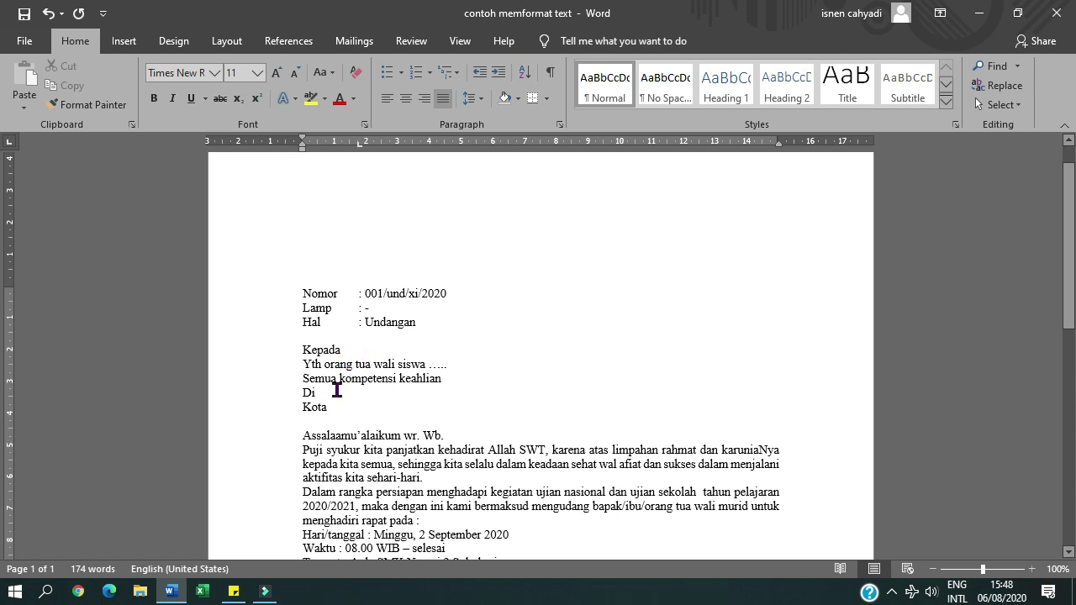
# - Copy the "Hal" line's tab formatting with Format Painter onto the recipient lines from "Yth" to "Kota"
pyautogui.scroll(-2, 339, 354)
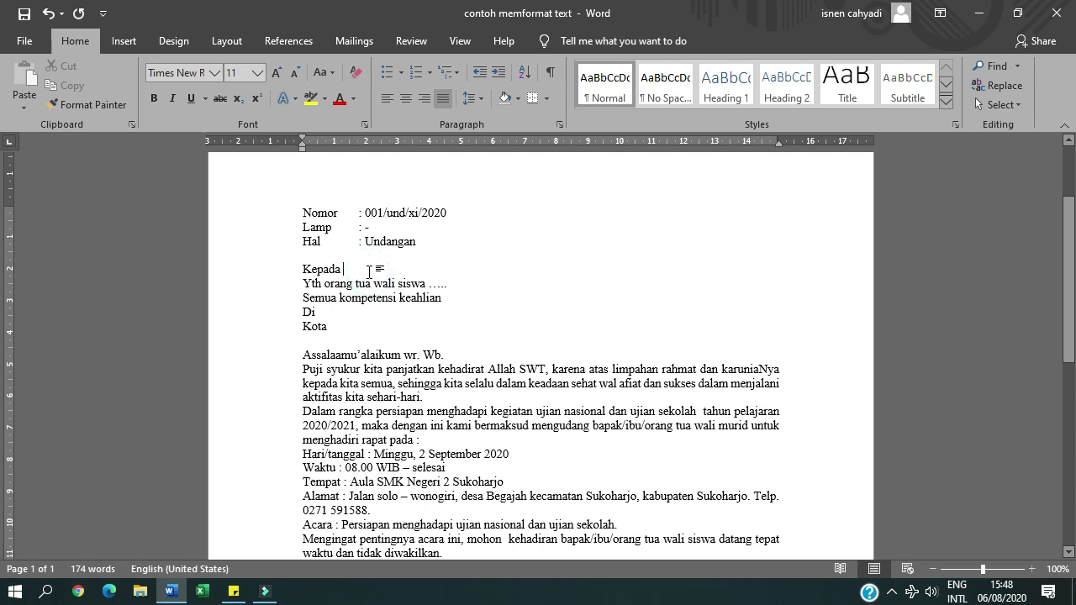
pyautogui.click(325, 284)
pyautogui.click(325, 284)
pyautogui.click(304, 278)
pyautogui.click(362, 213)
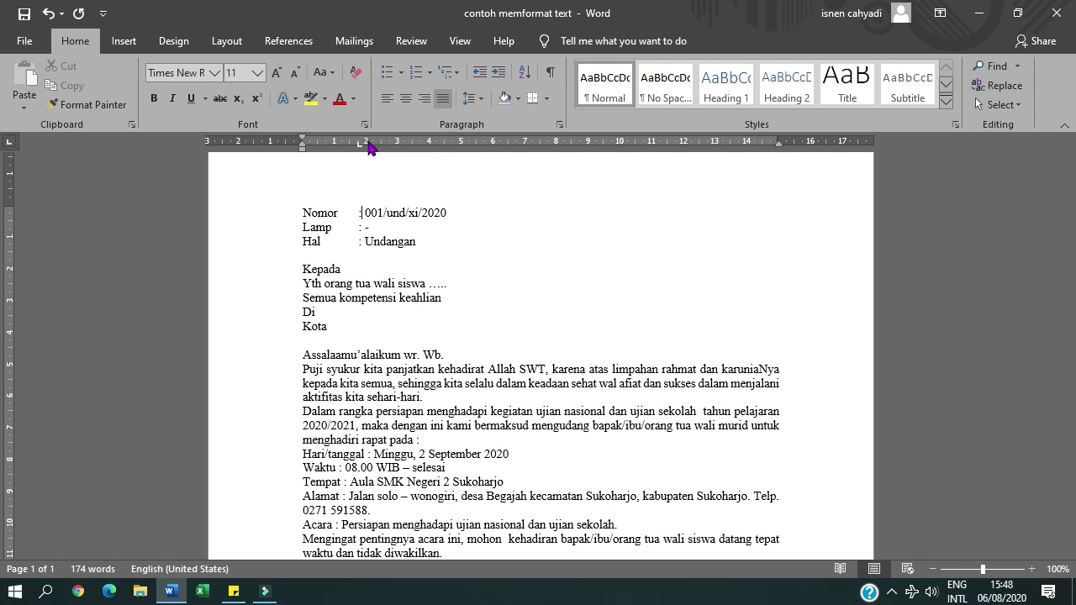
pyautogui.click(384, 244)
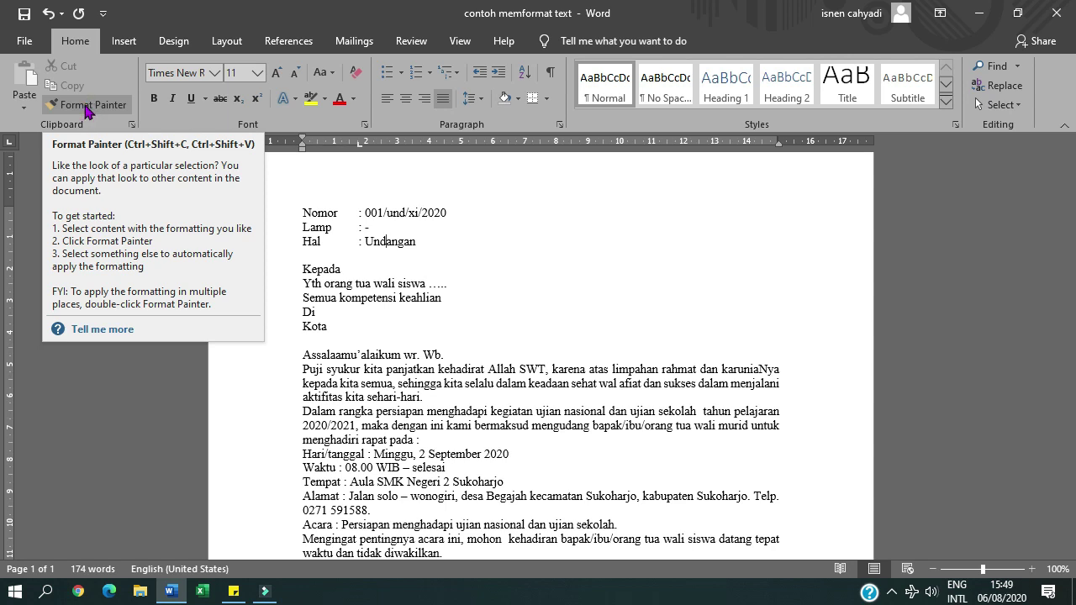
pyautogui.click(86, 112)
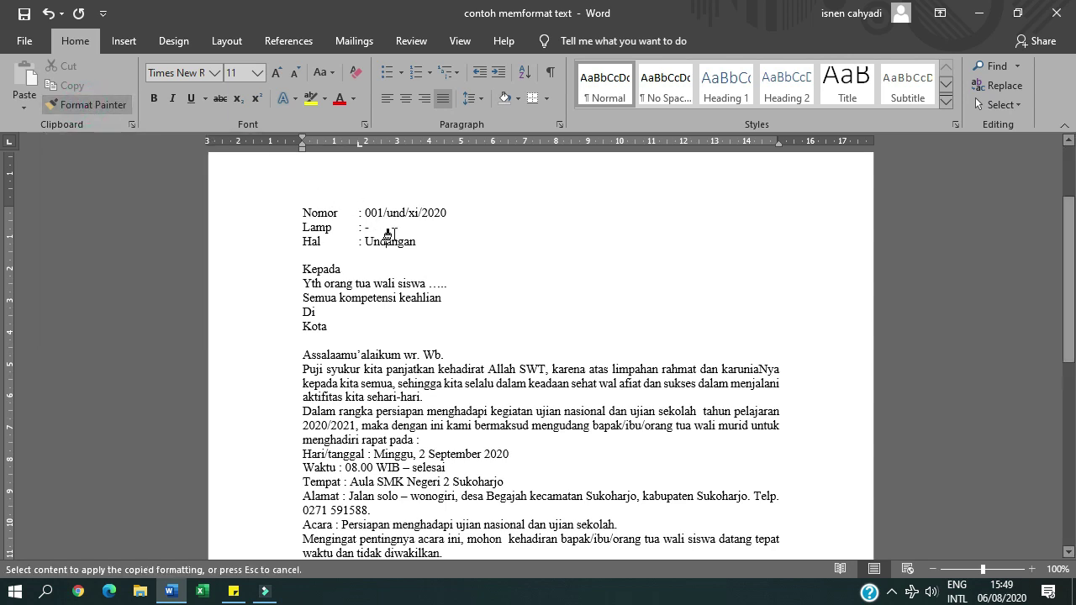
pyautogui.click(339, 287)
pyautogui.moveTo(339, 286); pyautogui.dragTo(346, 325)
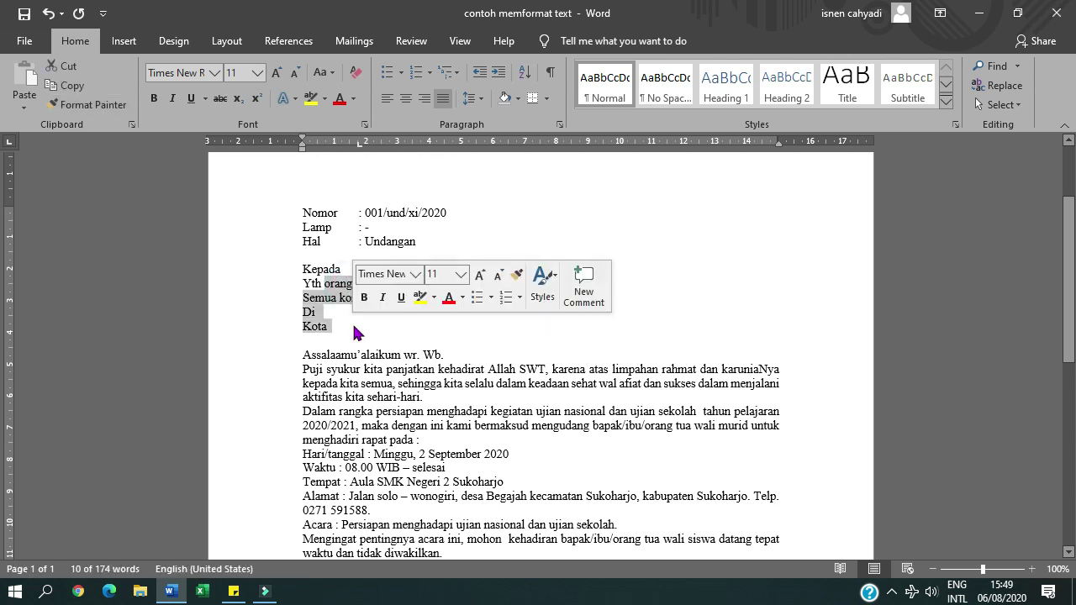
pyautogui.click(334, 316)
# - Tab "orang tua wali siswa", "Semua kompetensi keahlian" and "Di" to the tab stop, and "Kota" one tab further
pyautogui.click(326, 285)
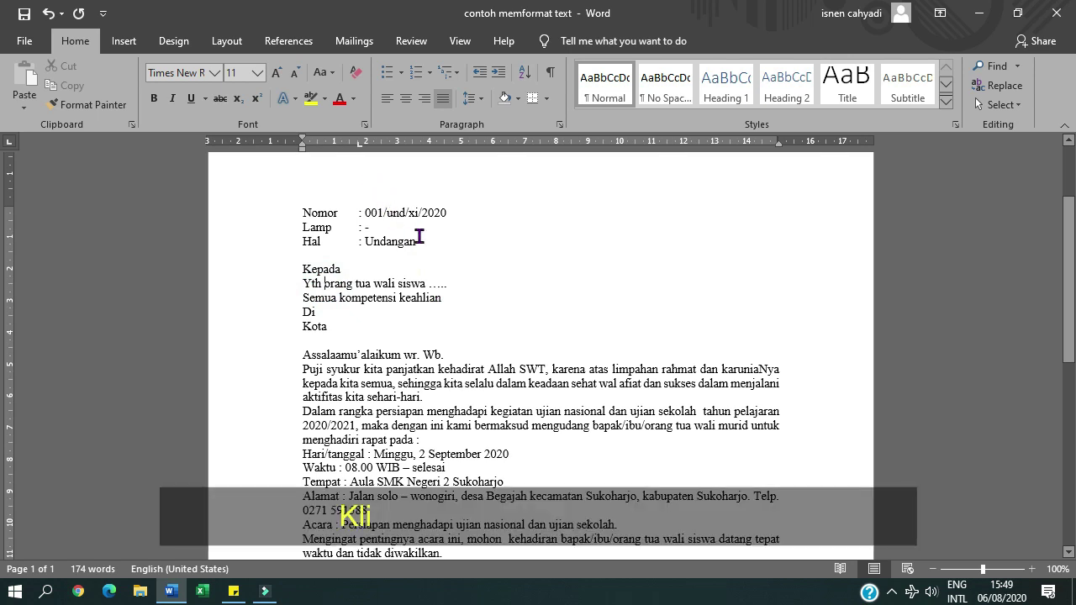
pyautogui.press('Tab')
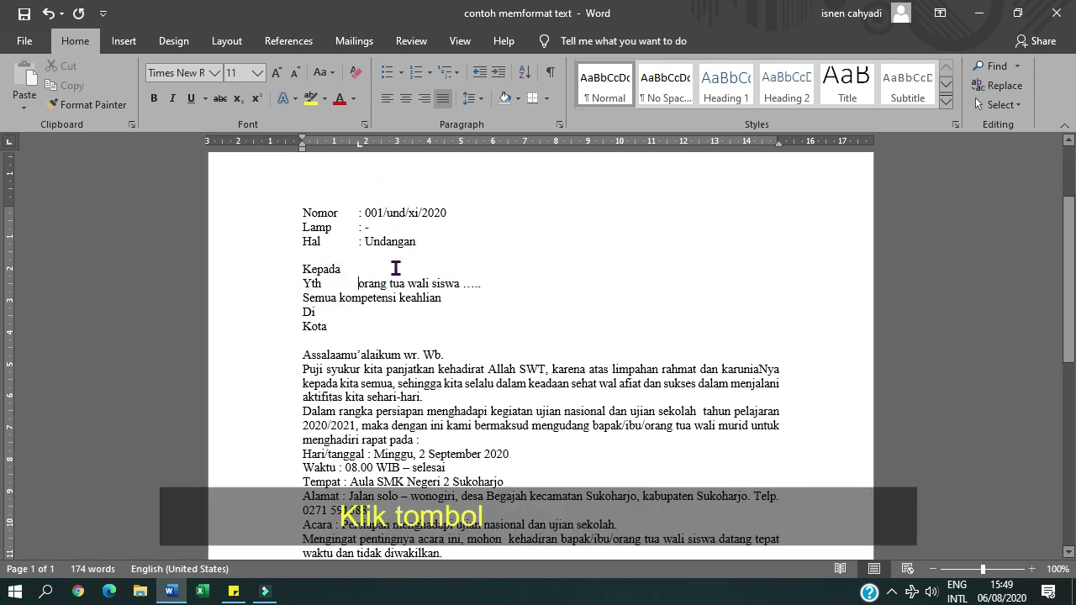
pyautogui.click(303, 298)
pyautogui.press('Tab')
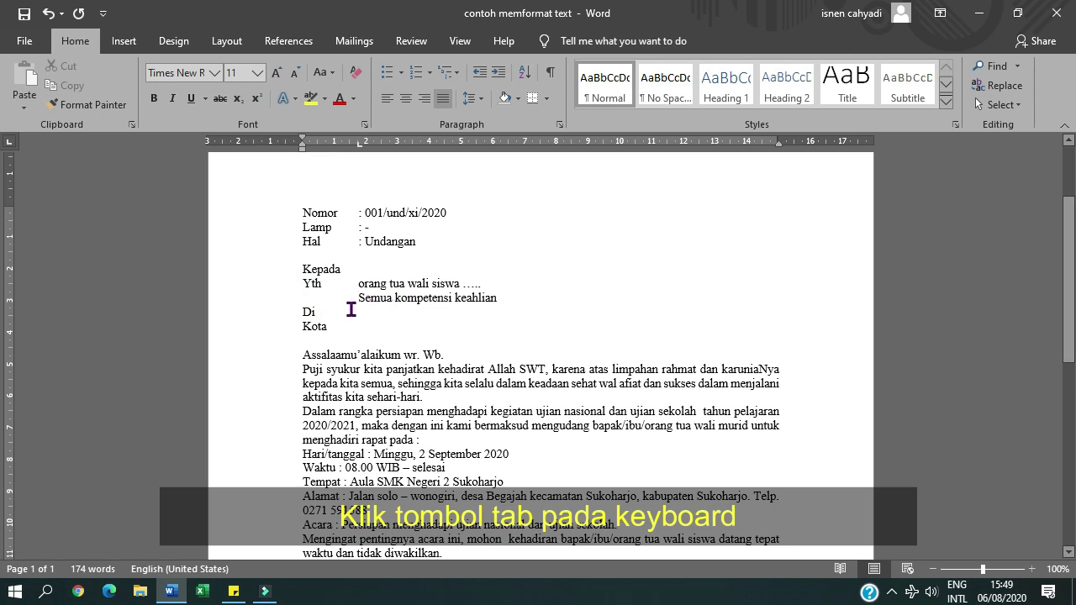
pyautogui.click(304, 313)
pyautogui.press('Tab')
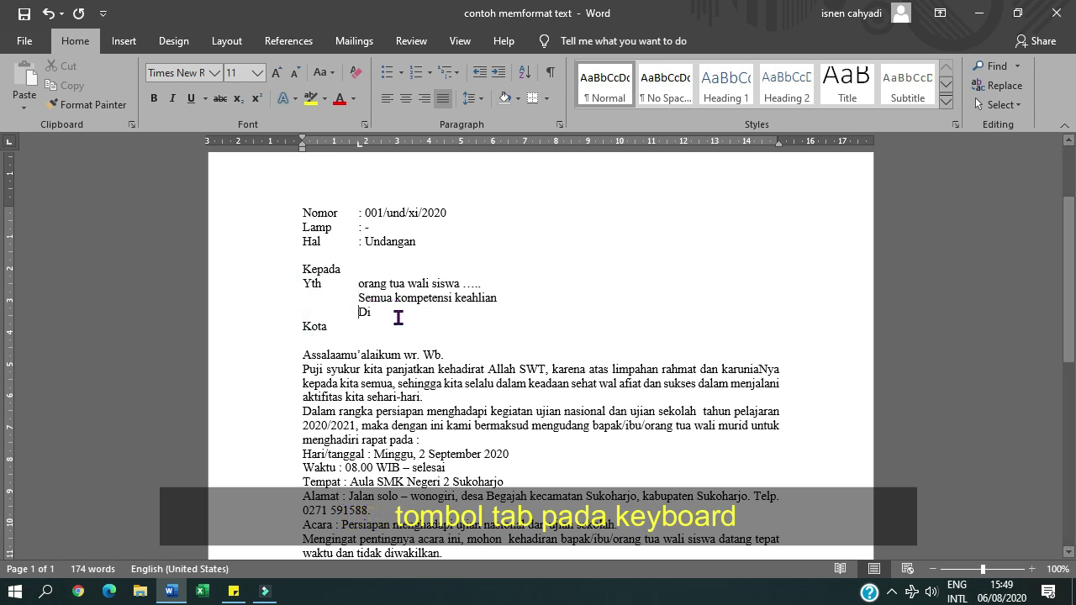
pyautogui.click(303, 327)
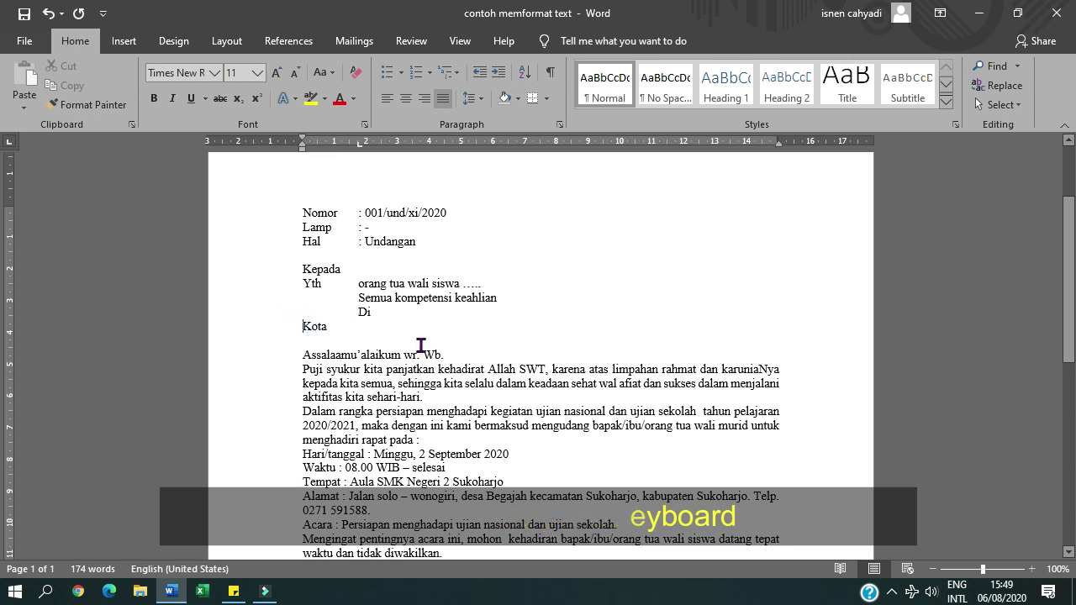
pyautogui.press('Tab')
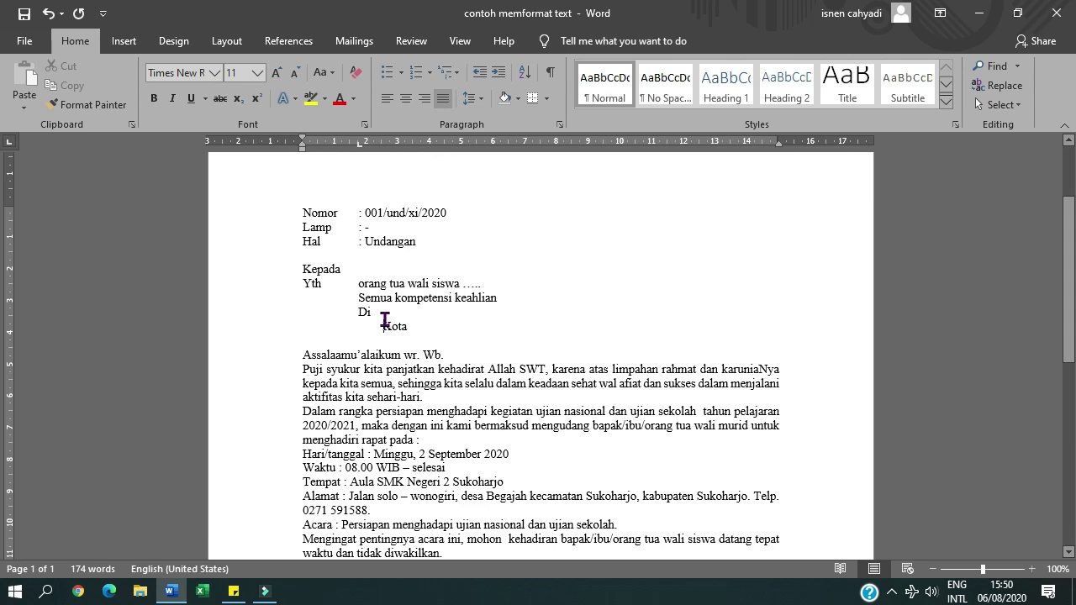
# - Capitalize the first letter of "orang tua wali siswa" in the Yth line
pyautogui.click(368, 284)
pyautogui.click(362, 284)
pyautogui.moveTo(358, 284); pyautogui.dragTo(364, 284)
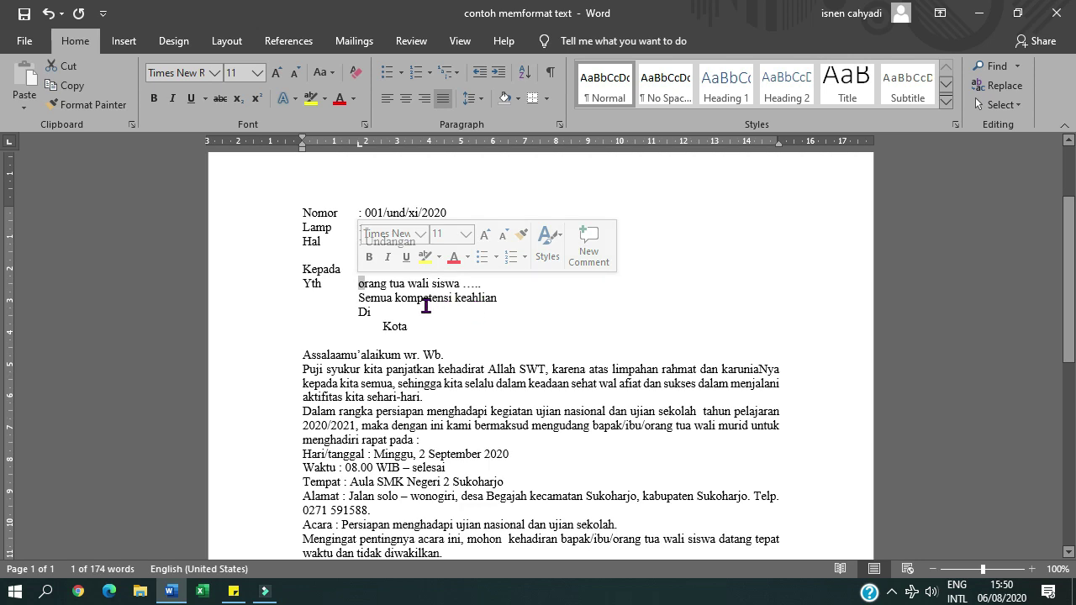
pyautogui.write('O')
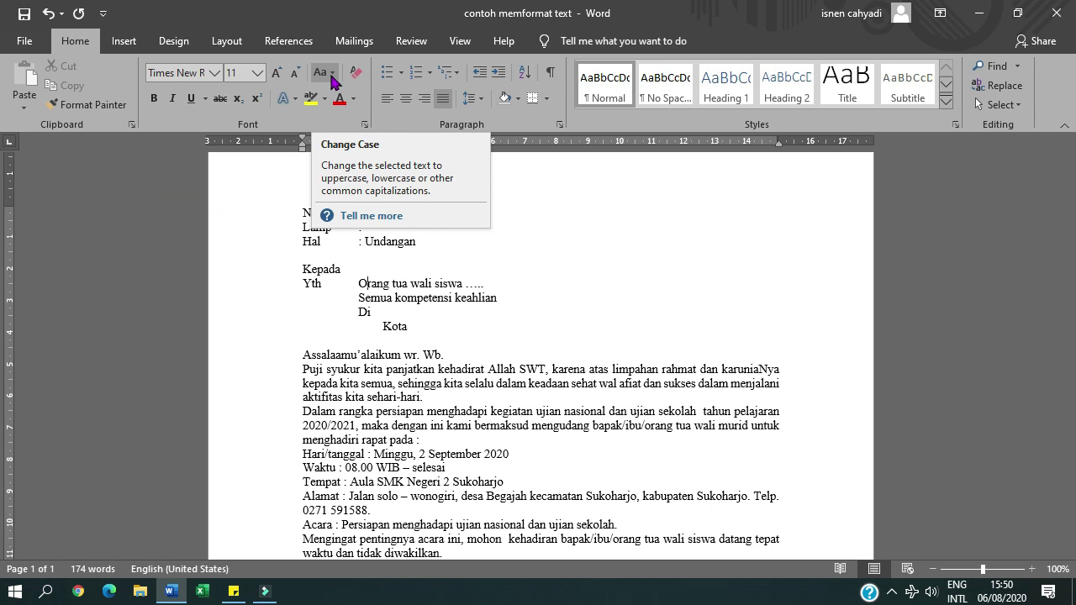
# - Change the case of "Semua kompetensi keahlian" to Capitalize Each Word
pyautogui.click(533, 290)
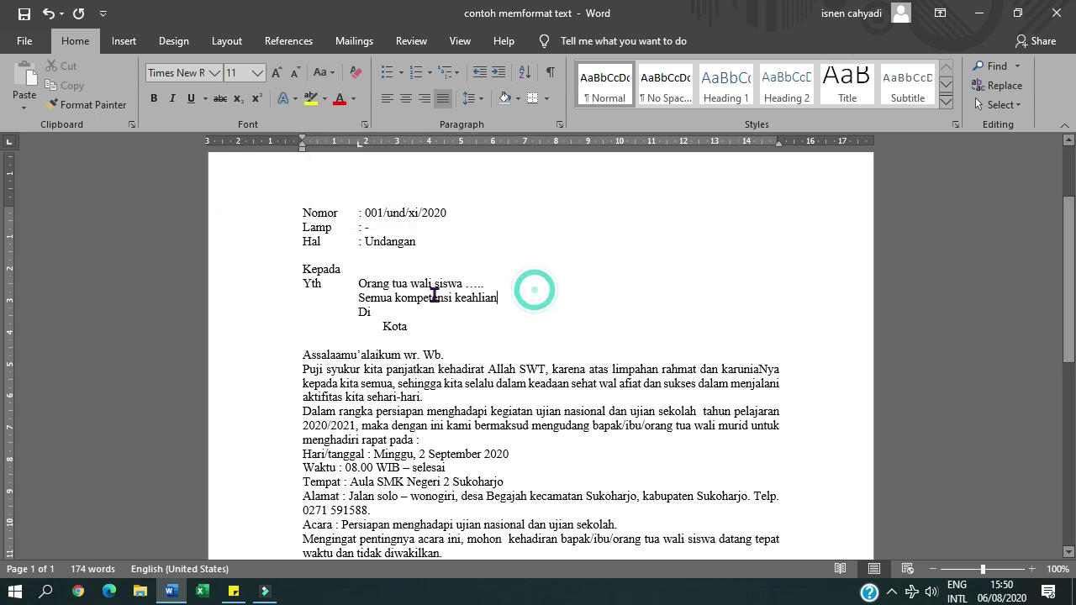
pyautogui.click(356, 296)
pyautogui.moveTo(374, 296); pyautogui.dragTo(526, 298)
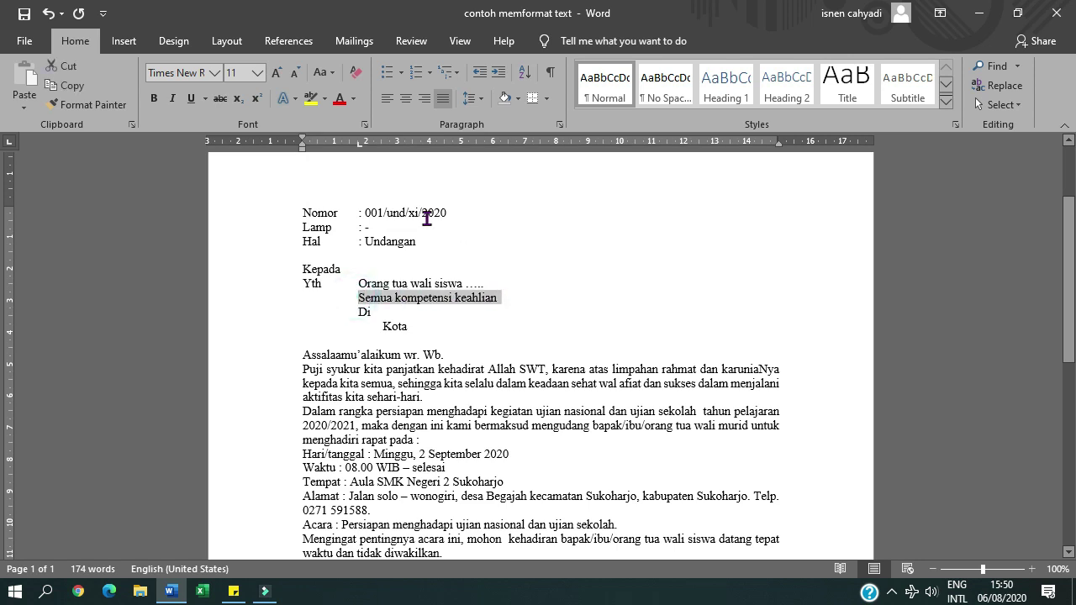
pyautogui.click(333, 73)
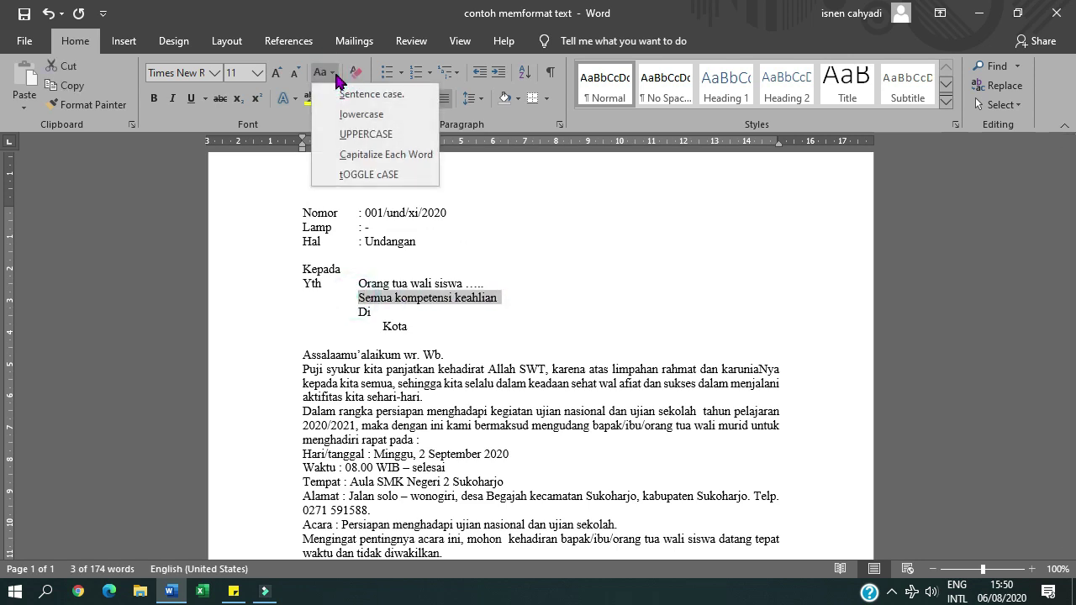
pyautogui.click(384, 155)
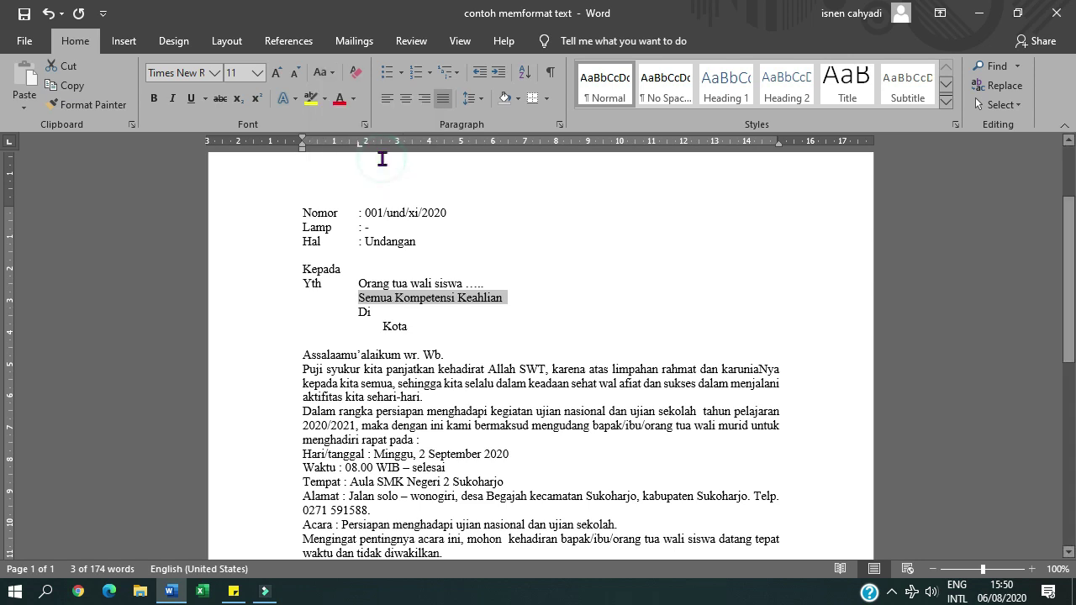
# - Change the case of "Orang tua wali siswa" in the Yth line to Capitalize Each Word
pyautogui.click(522, 311)
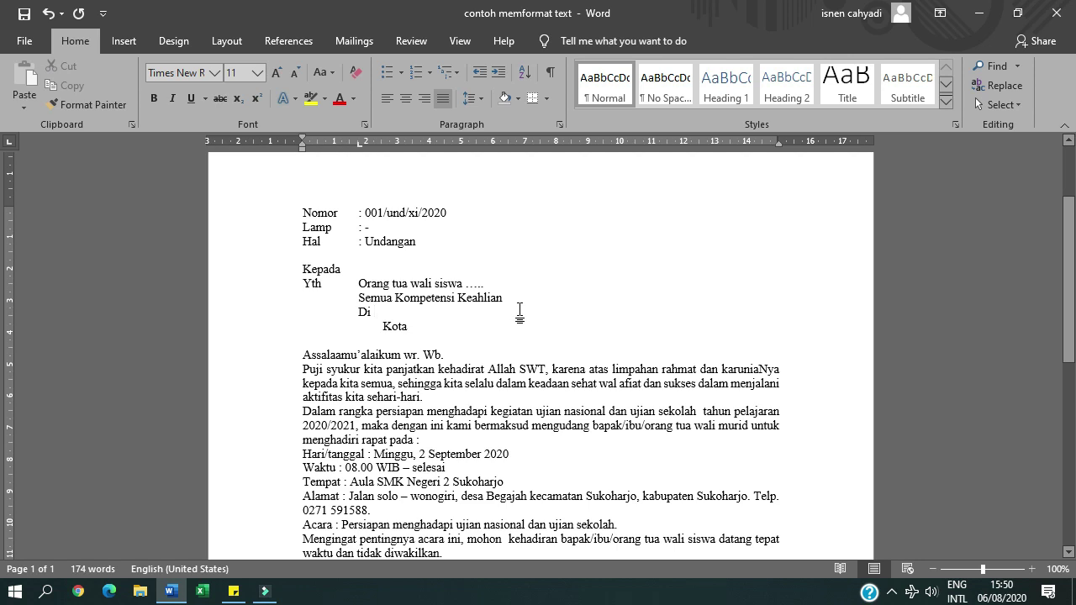
pyautogui.moveTo(358, 283); pyautogui.dragTo(507, 278)
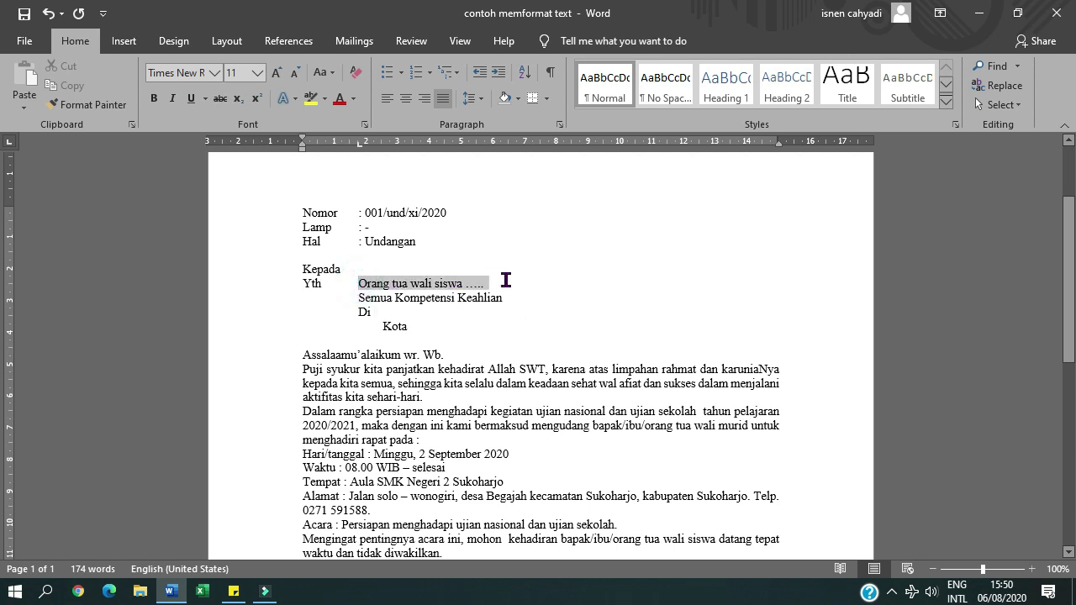
pyautogui.click(319, 72)
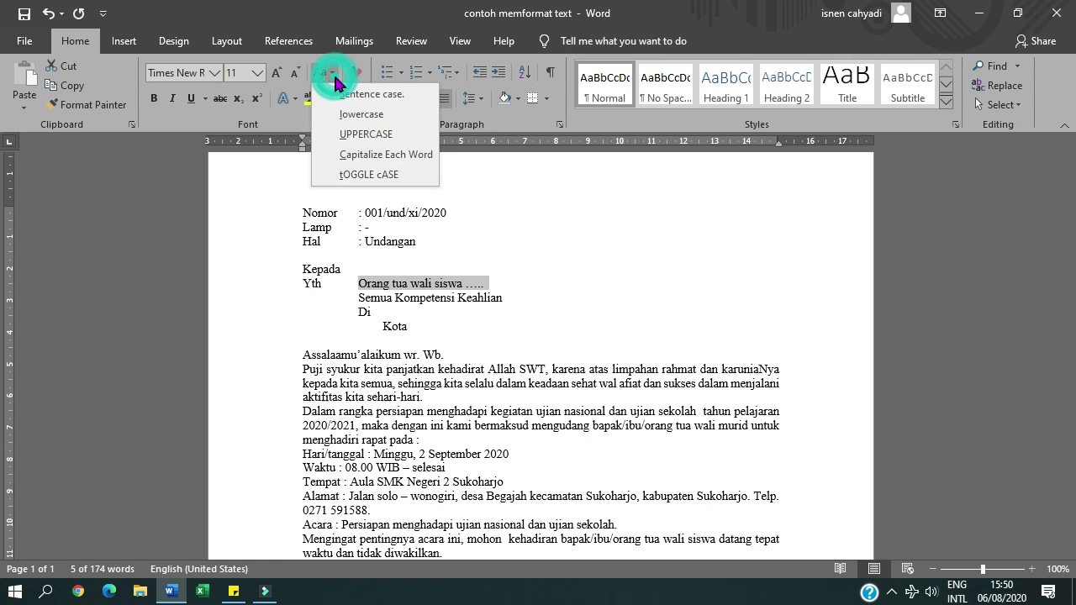
pyautogui.click(383, 160)
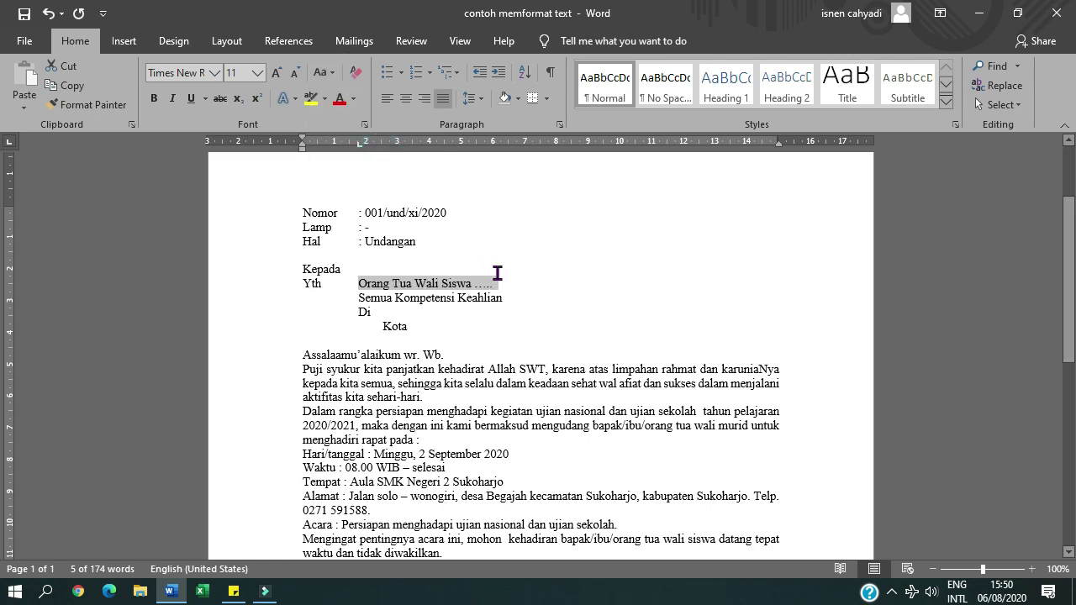
pyautogui.click(550, 325)
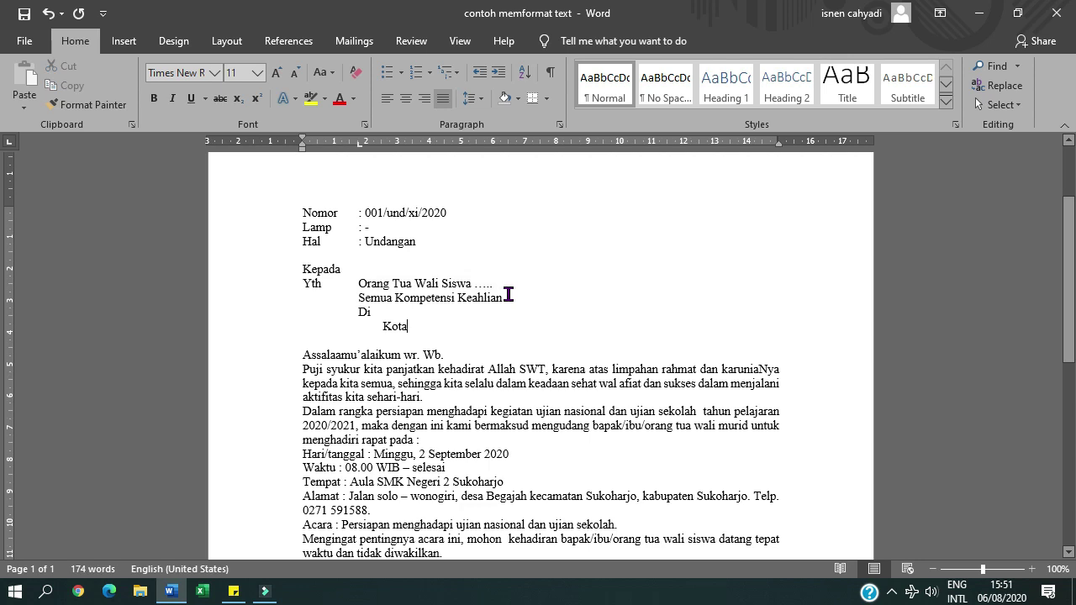
# - Set the left indent of the letter body from "Assalaamu'alaikum" to "terima kasih" to 1.75 cm, in line with the recipient text
pyautogui.scroll(-2, 508, 294)
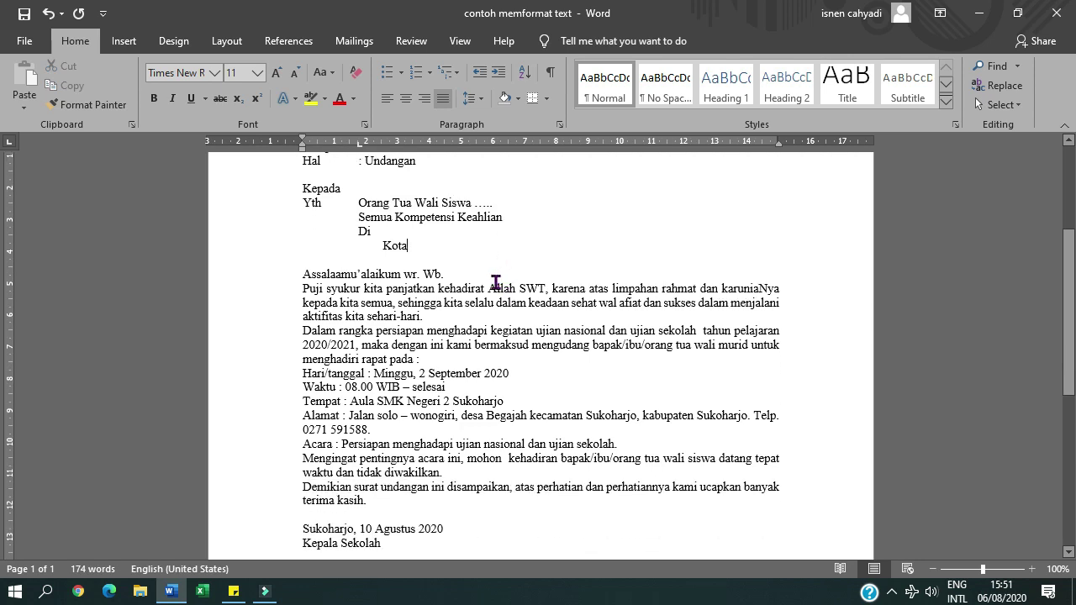
pyautogui.scroll(-3, 438, 269)
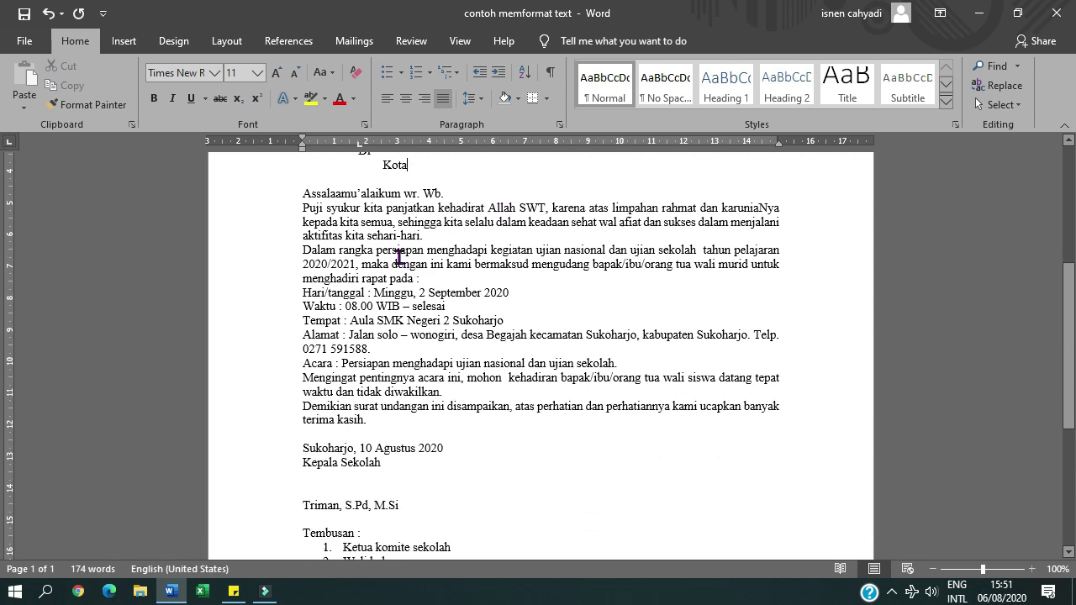
pyautogui.scroll(3, 370, 252)
pyautogui.scroll(2, 376, 252)
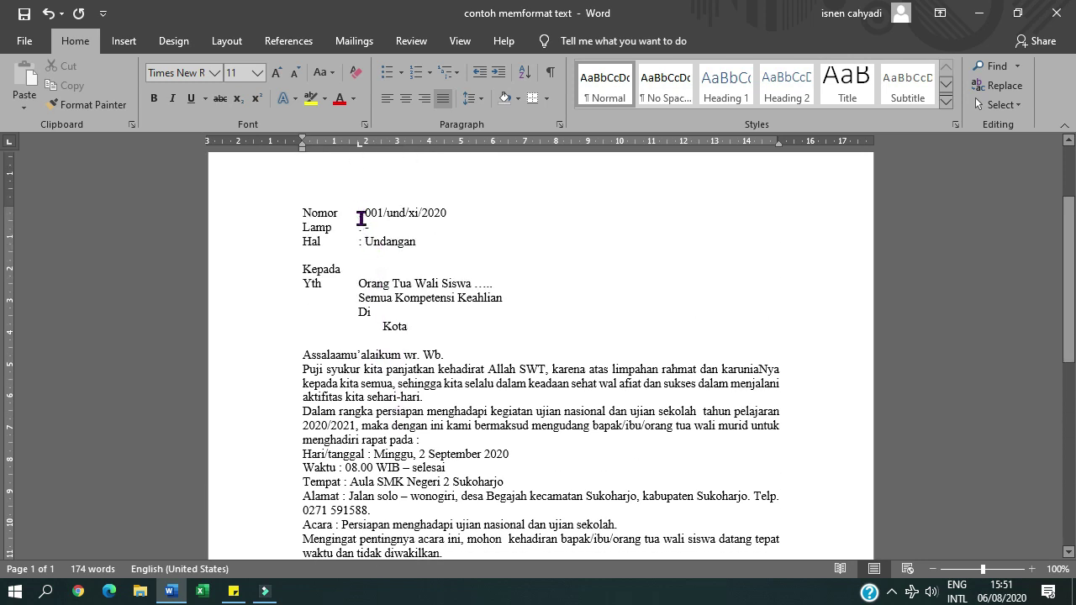
pyautogui.scroll(-4, 396, 350)
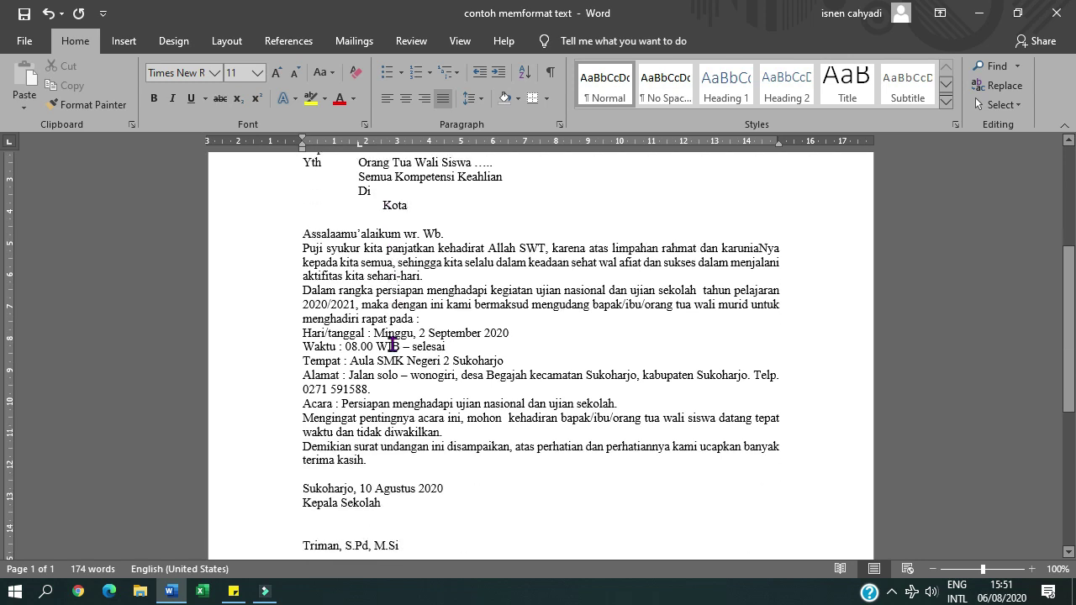
pyautogui.scroll(-3, 391, 343)
pyautogui.scroll(3, 386, 340)
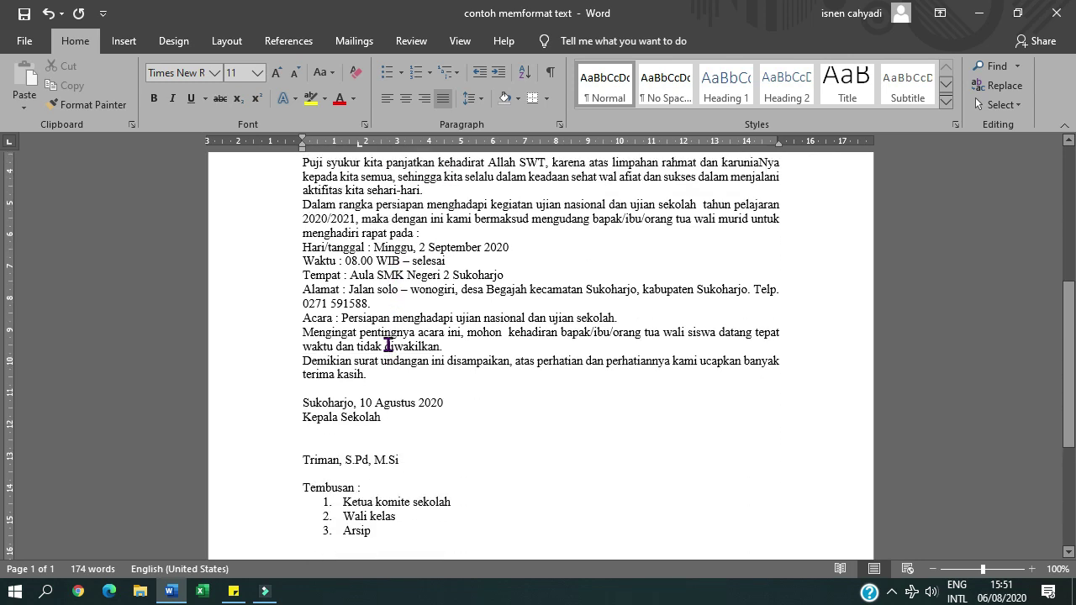
pyautogui.moveTo(348, 193); pyautogui.dragTo(370, 348)
pyautogui.moveTo(305, 276); pyautogui.dragTo(399, 508)
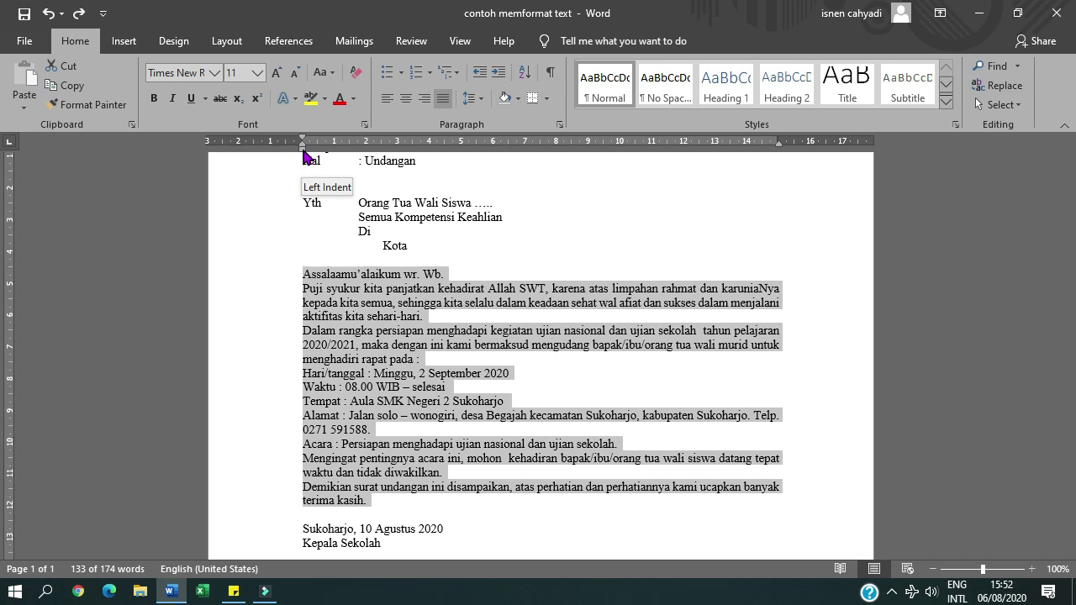
pyautogui.moveTo(304, 152); pyautogui.dragTo(359, 166)
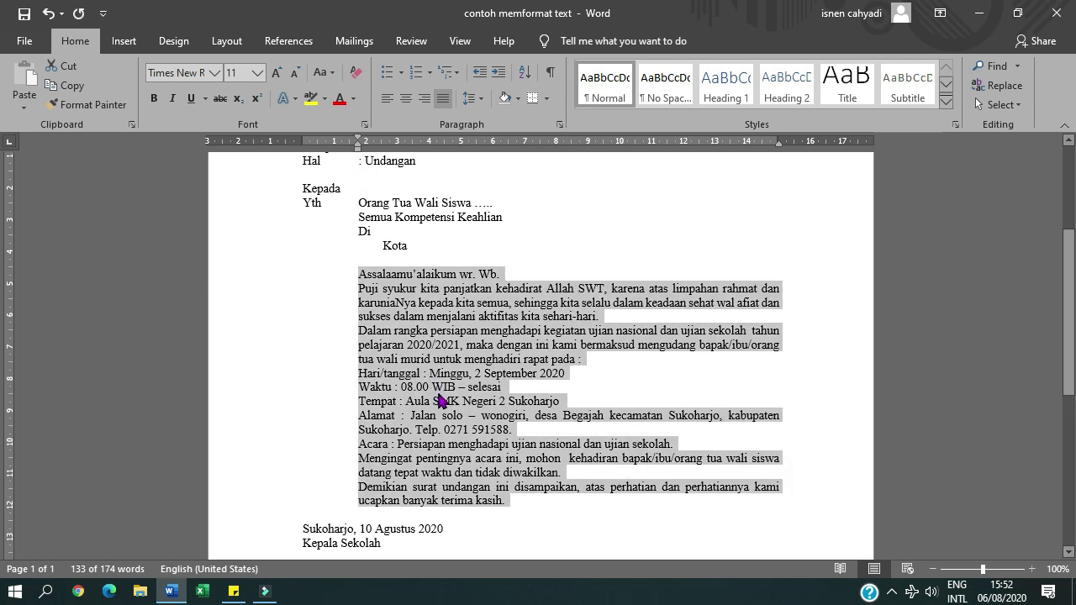
pyautogui.click(605, 384)
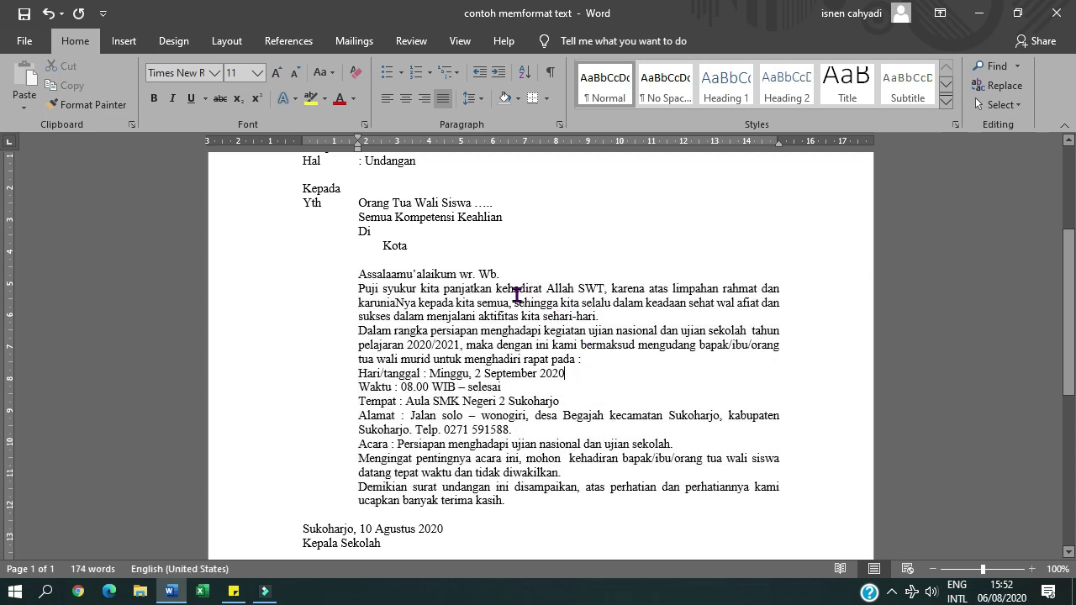
# - Give the "Puji syukur" and "Dalam rangka" paragraphs a first line indent of 1.27 cm
pyautogui.click(452, 274)
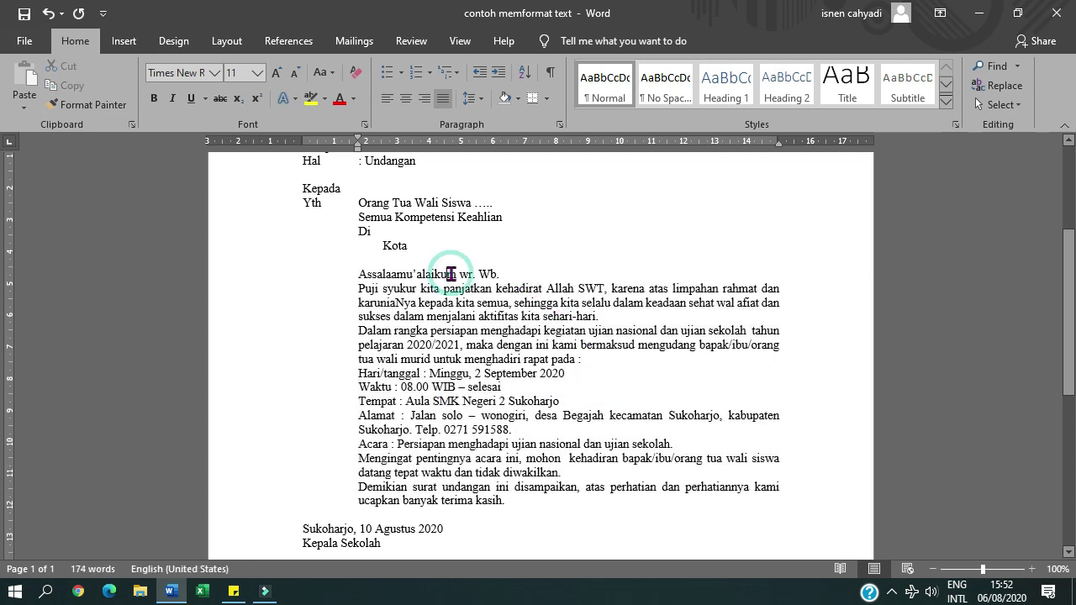
pyautogui.click(434, 288)
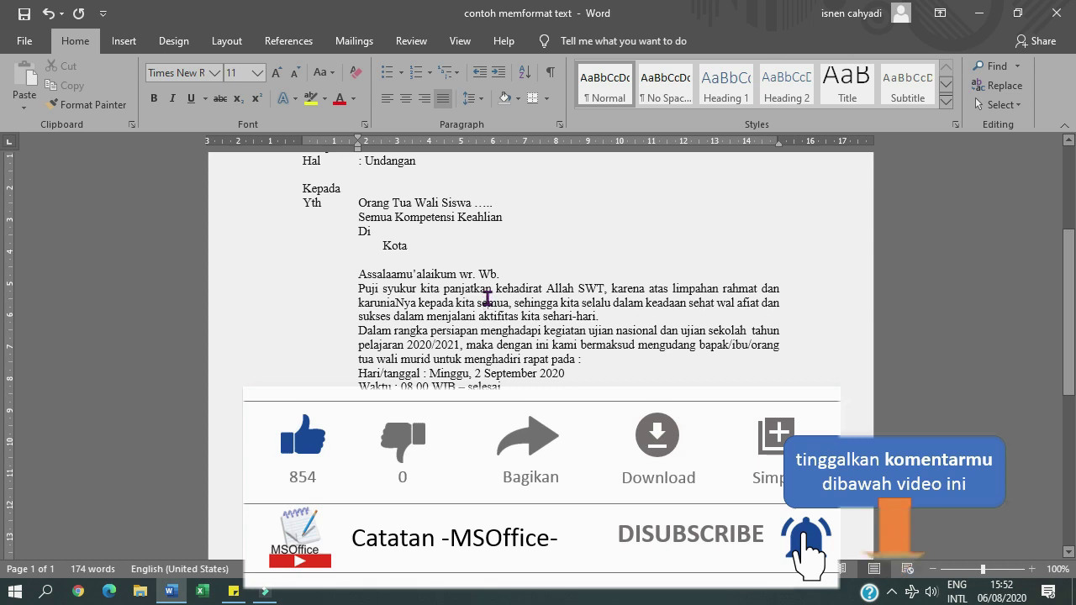
pyautogui.click(464, 297)
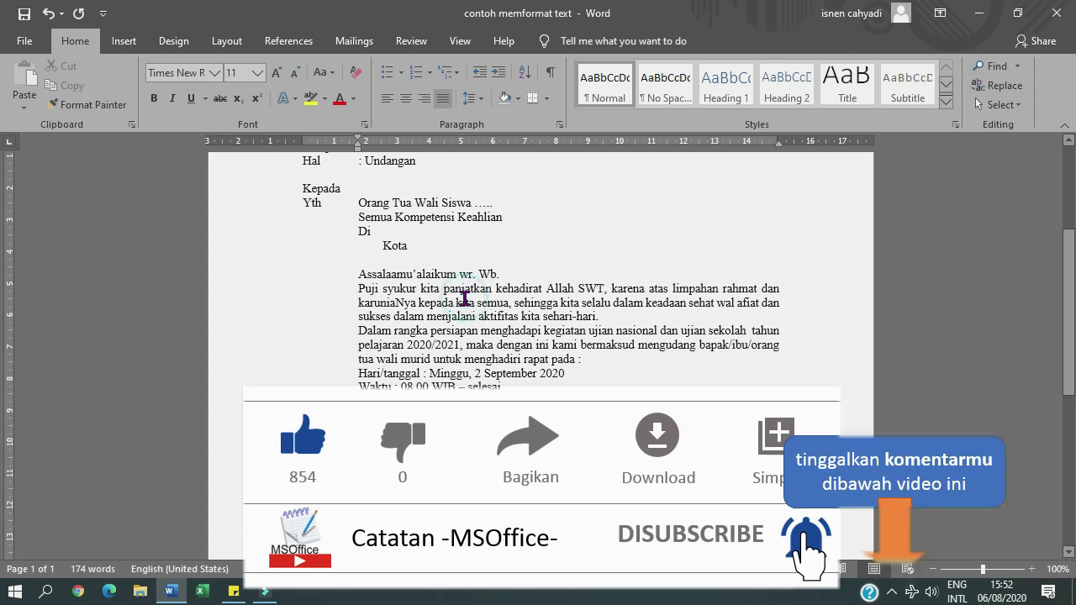
pyautogui.click(581, 358)
pyautogui.moveTo(554, 347); pyautogui.dragTo(545, 304)
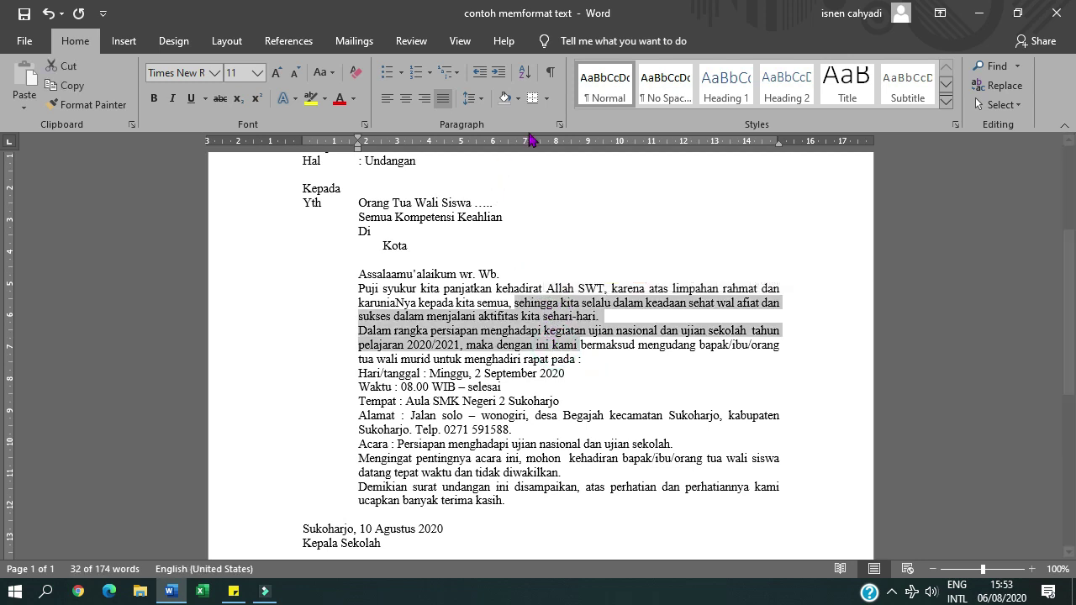
pyautogui.click(560, 125)
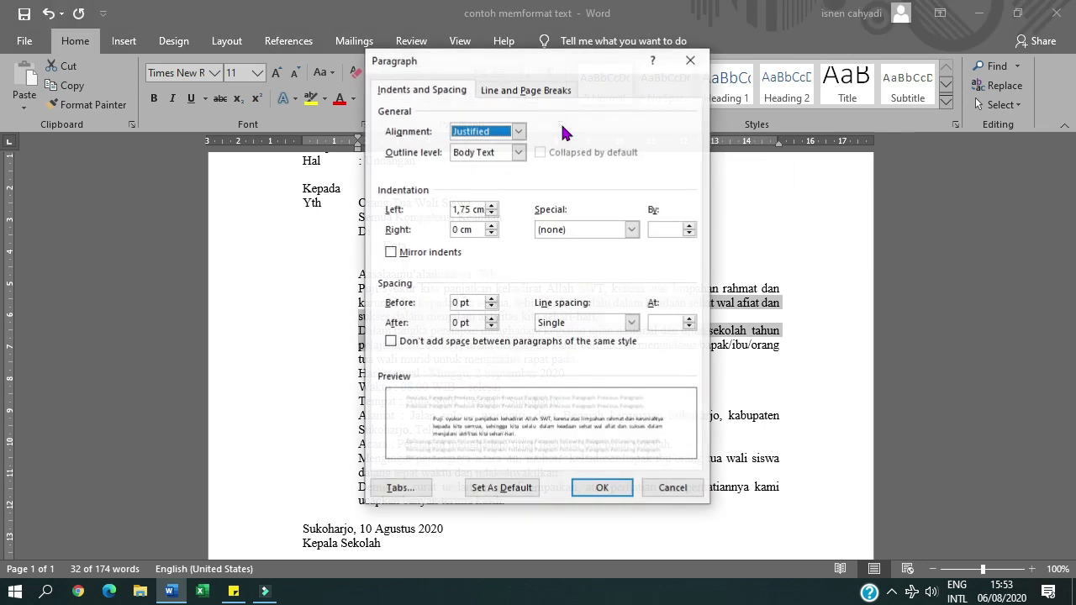
pyautogui.click(636, 231)
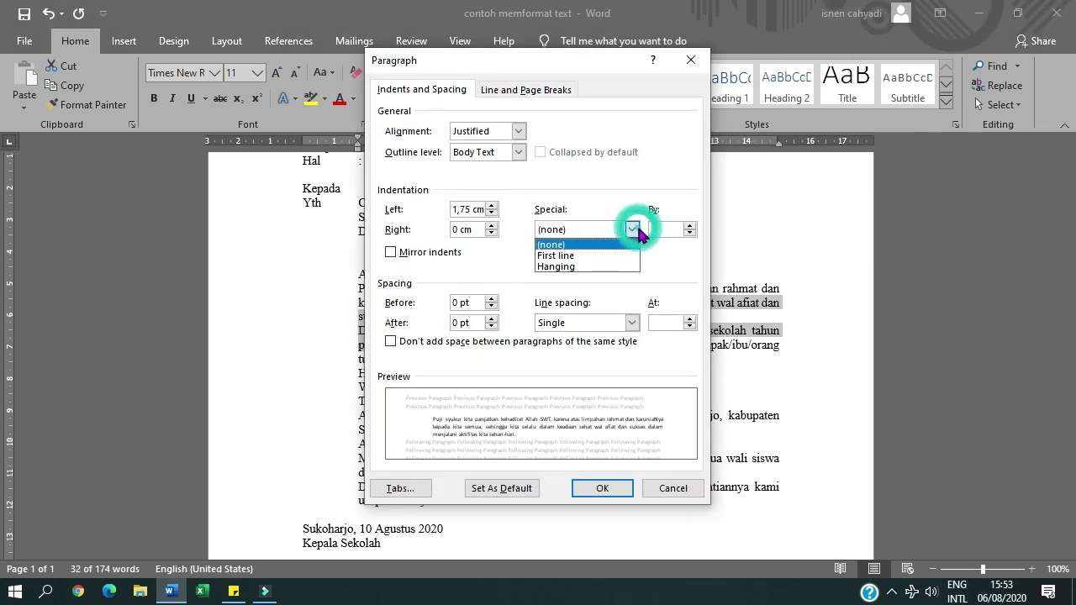
pyautogui.click(575, 256)
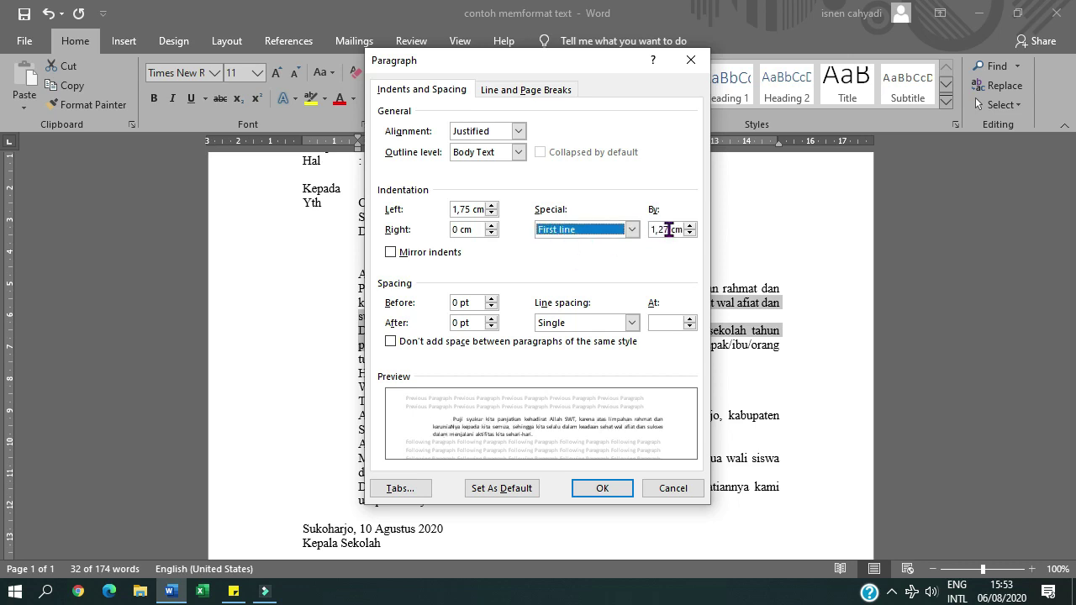
pyautogui.click(612, 487)
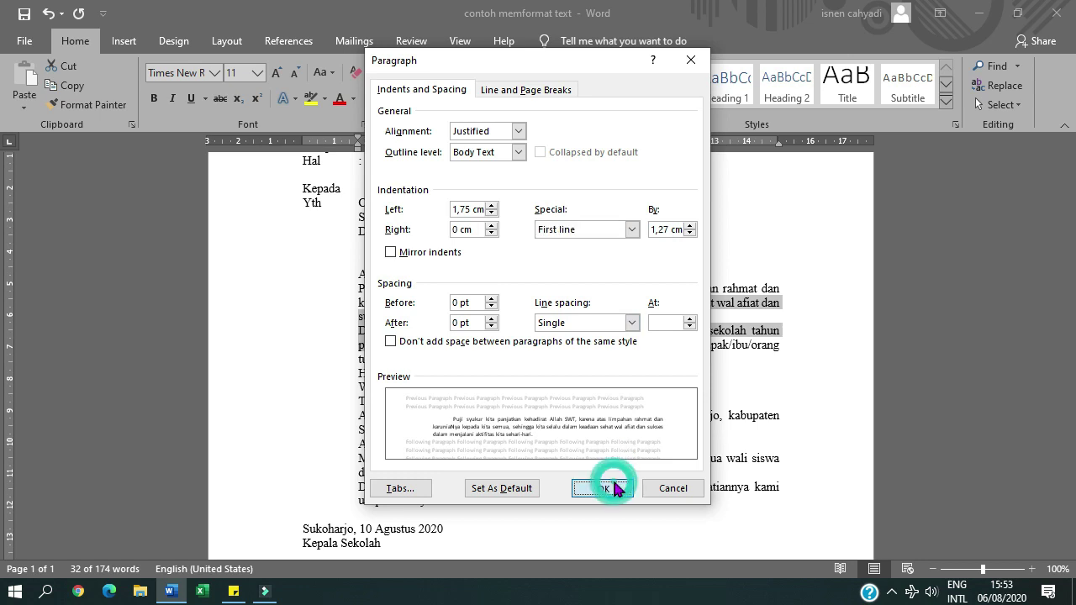
pyautogui.click(695, 365)
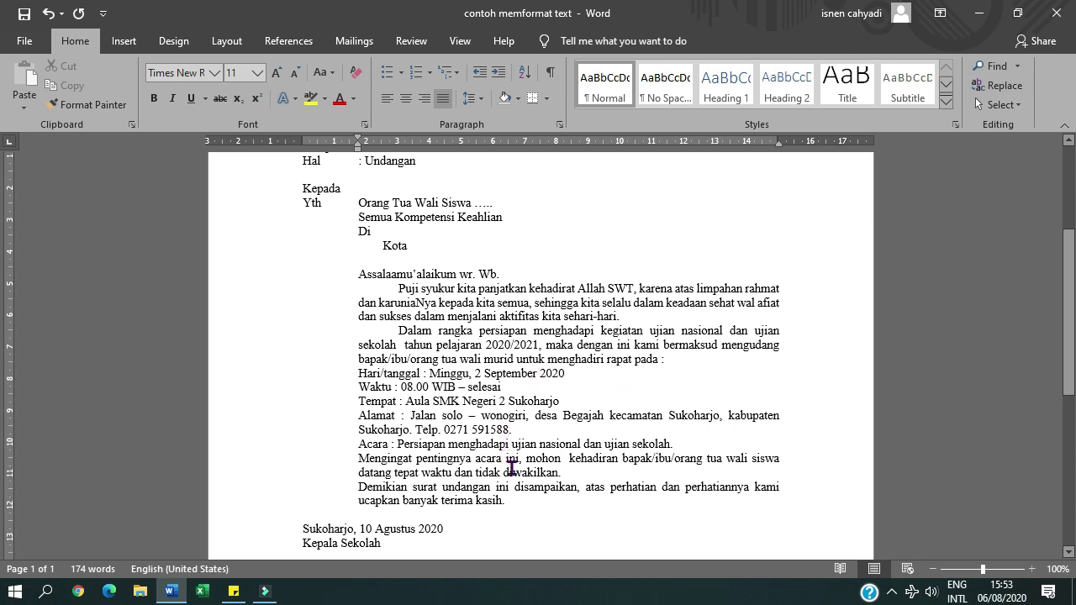
# - Copy the first line indent with Format Painter onto the "Mengingat pentingnya" and "Demikian surat" paragraphs
pyautogui.scroll(-1, 511, 468)
pyautogui.moveTo(486, 418); pyautogui.dragTo(487, 458)
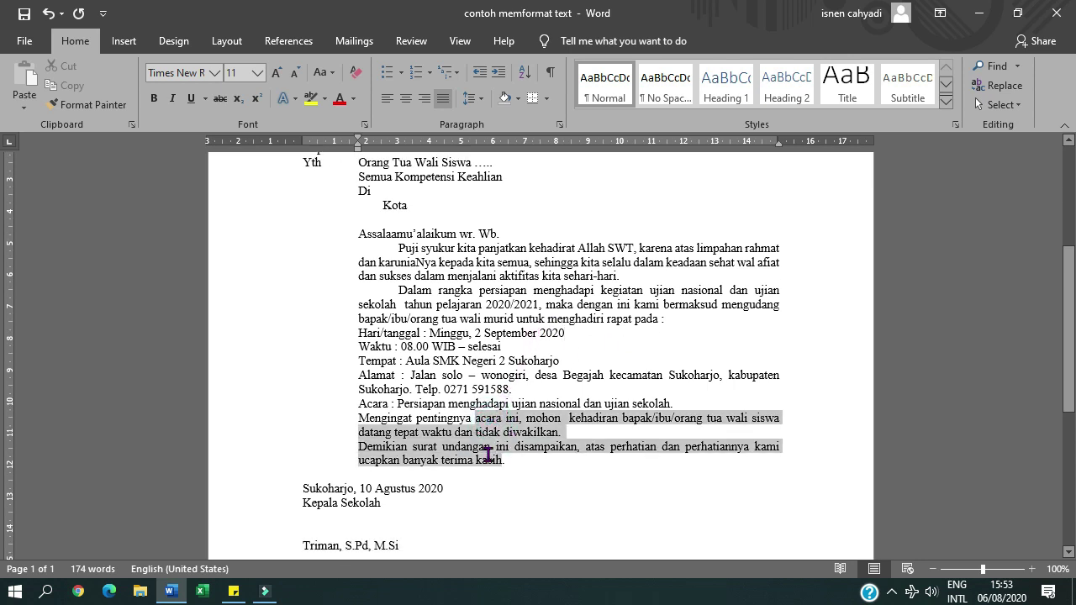
pyautogui.click(490, 451)
pyautogui.scroll(1, 481, 350)
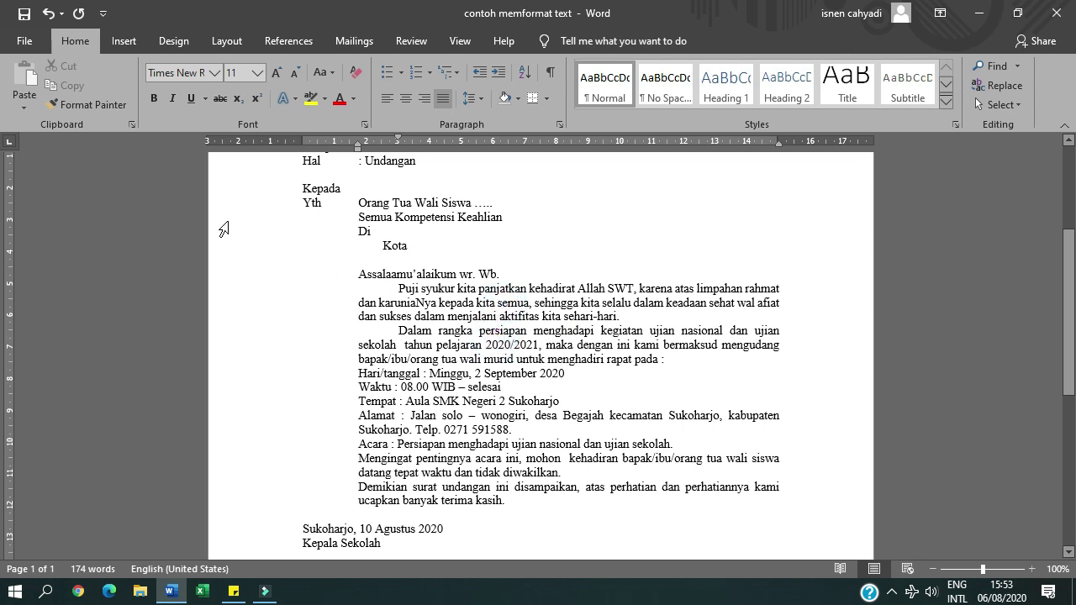
pyautogui.click(89, 104)
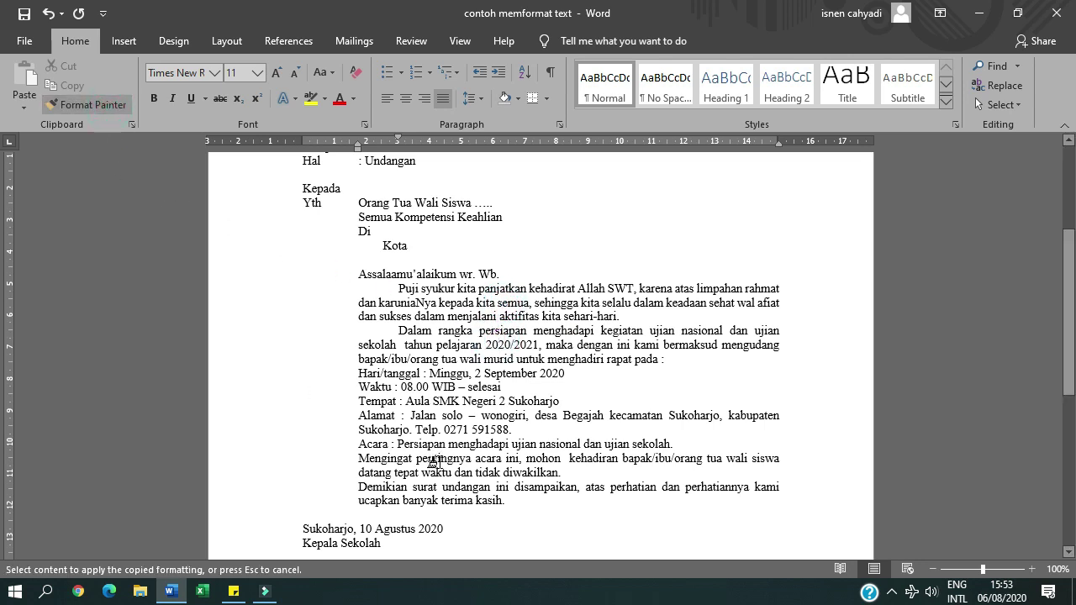
pyautogui.moveTo(416, 459); pyautogui.dragTo(435, 496)
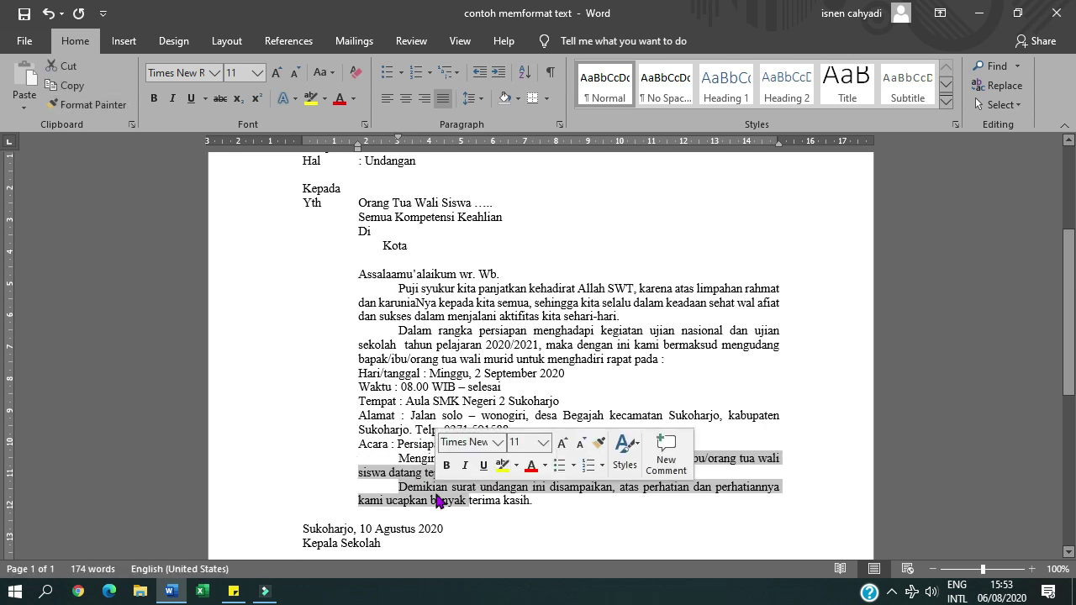
pyautogui.click(384, 460)
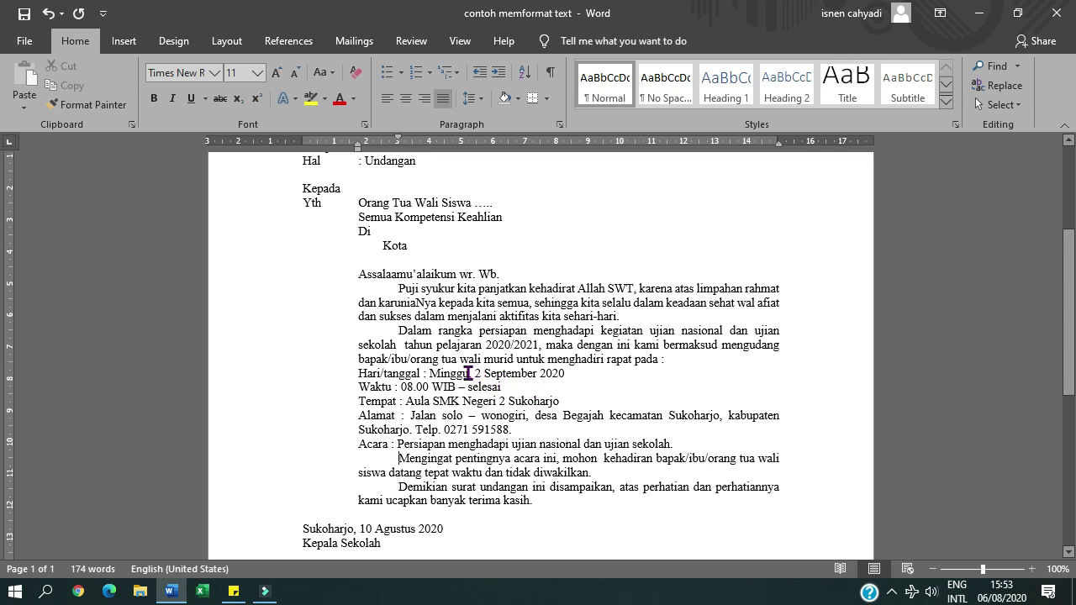
# - Add a left tab stop at about 4.25 cm to the lines from "Hari/tanggal" to "Acara" and tab their colons to it
pyautogui.moveTo(468, 373); pyautogui.dragTo(475, 438)
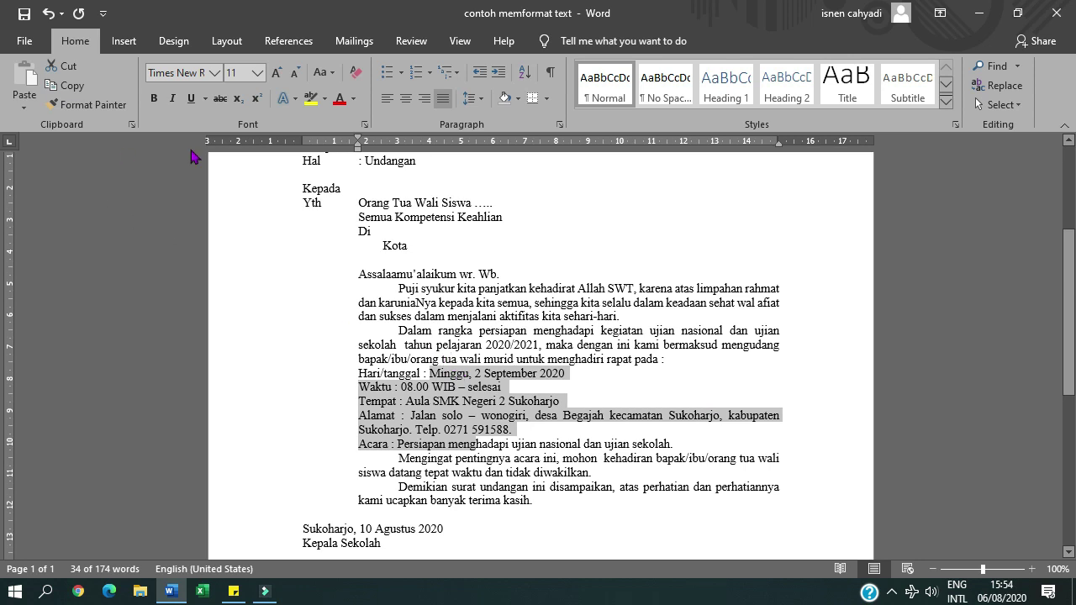
pyautogui.moveTo(420, 149); pyautogui.dragTo(438, 150)
pyautogui.click(428, 378)
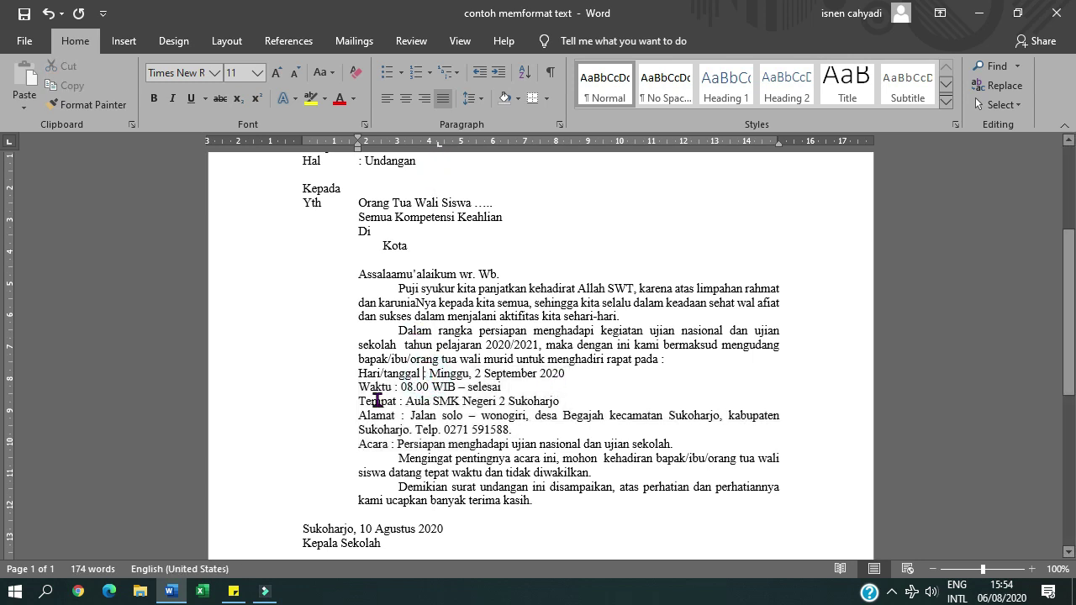
pyautogui.press('Tab')
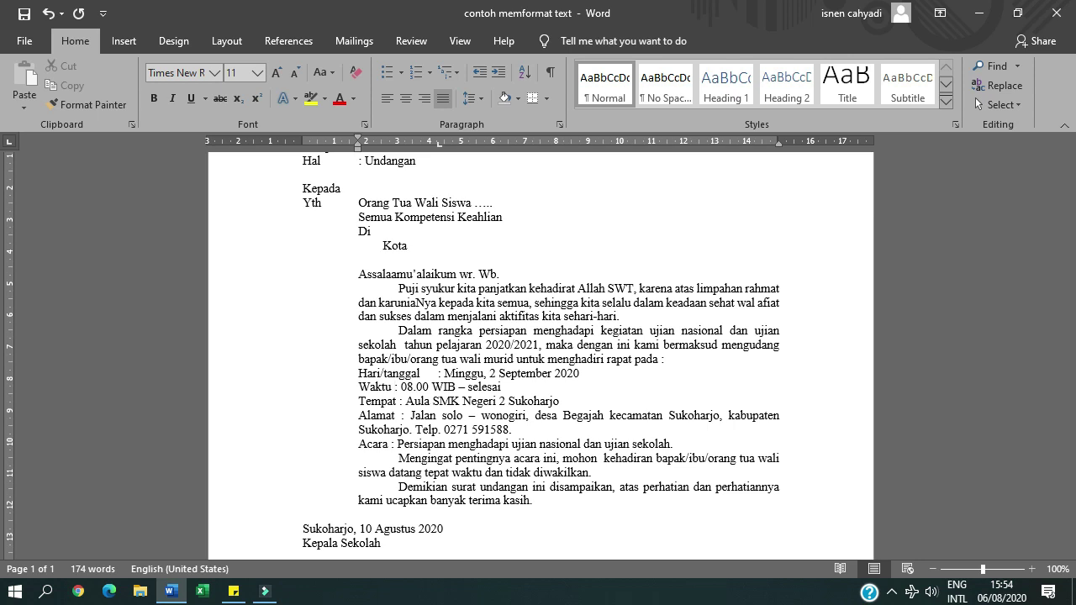
pyautogui.press('Tab')
pyautogui.press('Tab')
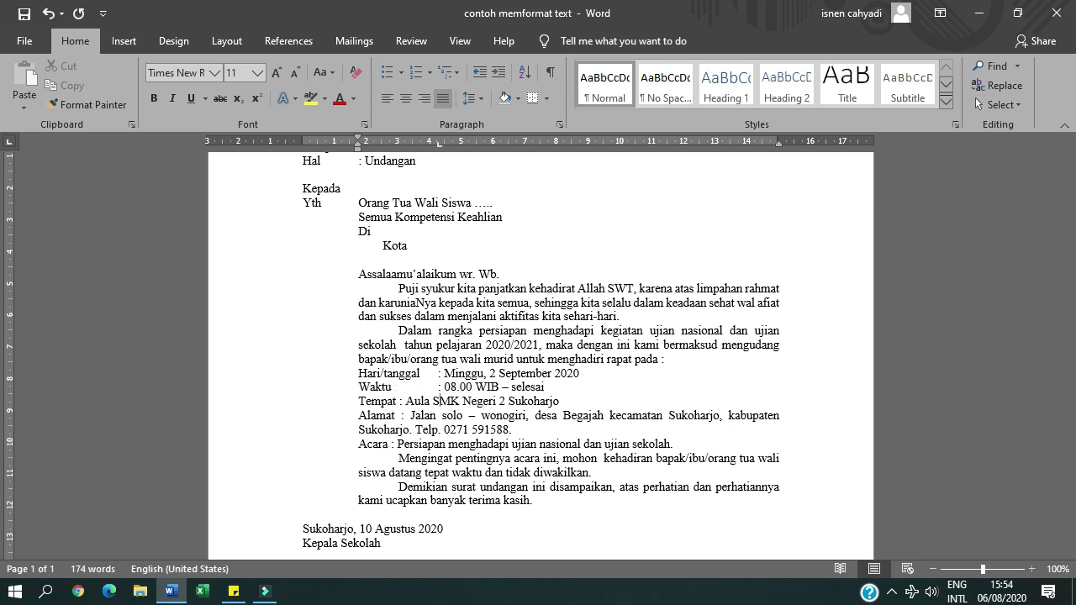
pyautogui.press('Tab')
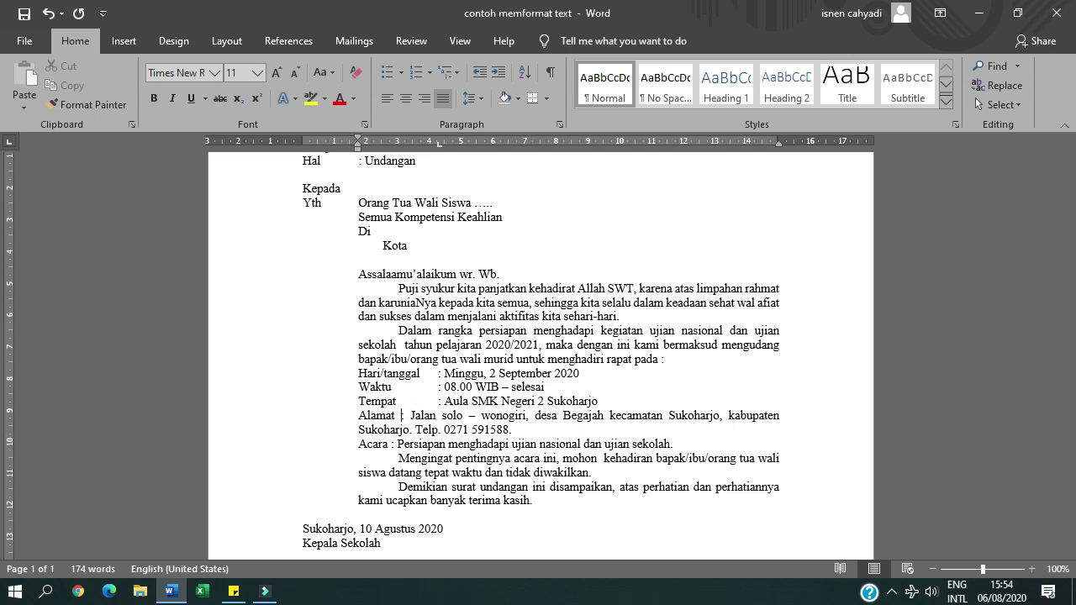
pyautogui.press('Tab')
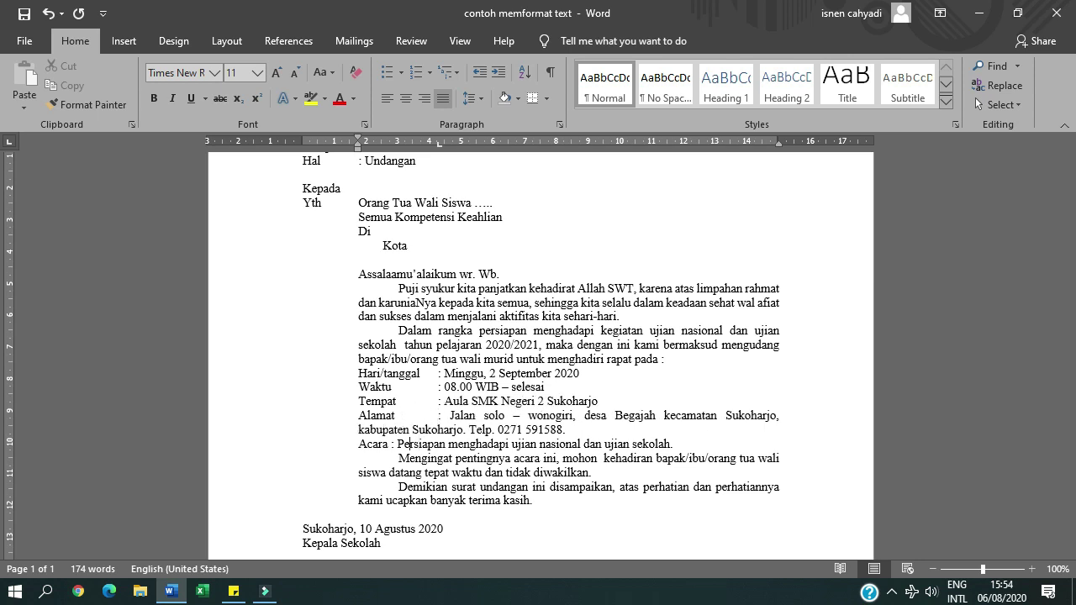
pyautogui.press('Tab')
pyautogui.press('Tab')
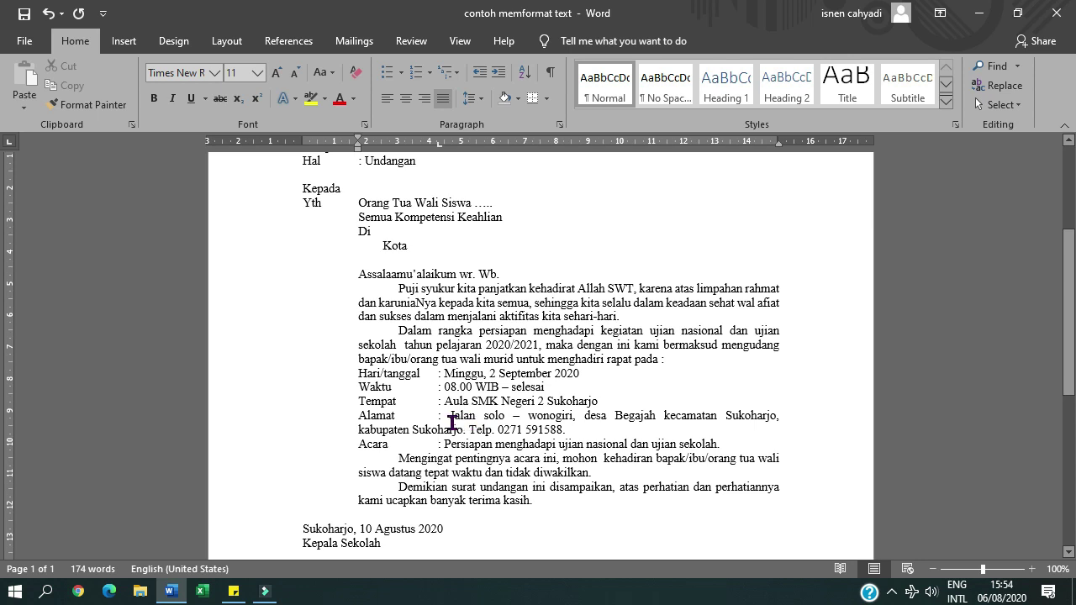
# - Give the lines from "Hari/tanggal" to "Acara" a hanging indent at about 4.5 cm and move their tab stop to about 4 cm
pyautogui.click(471, 375)
pyautogui.moveTo(523, 376); pyautogui.dragTo(539, 444)
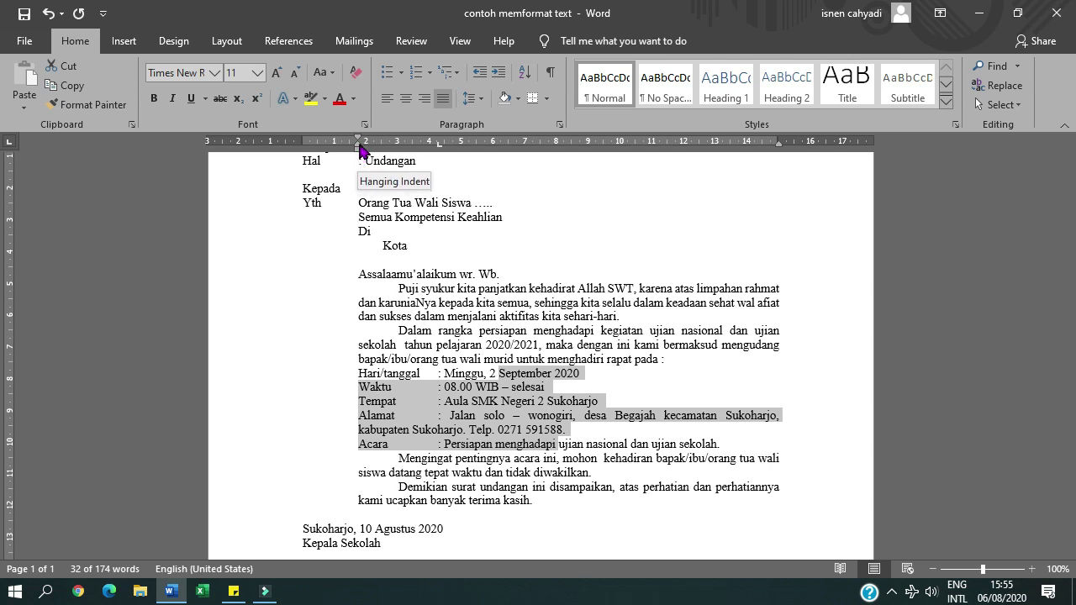
pyautogui.moveTo(359, 147); pyautogui.dragTo(452, 150)
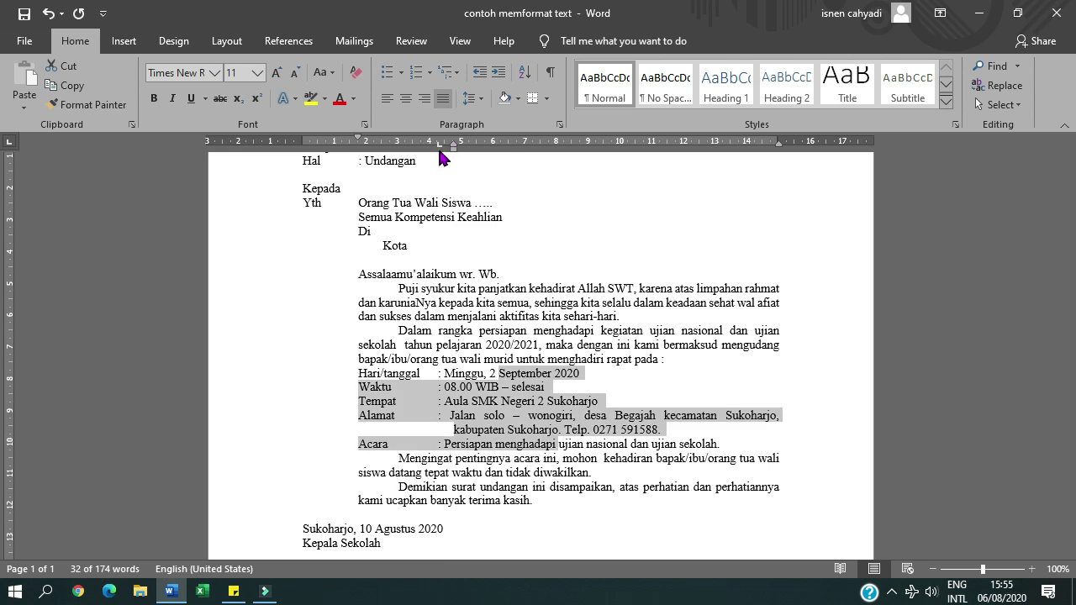
pyautogui.moveTo(438, 151); pyautogui.dragTo(445, 150)
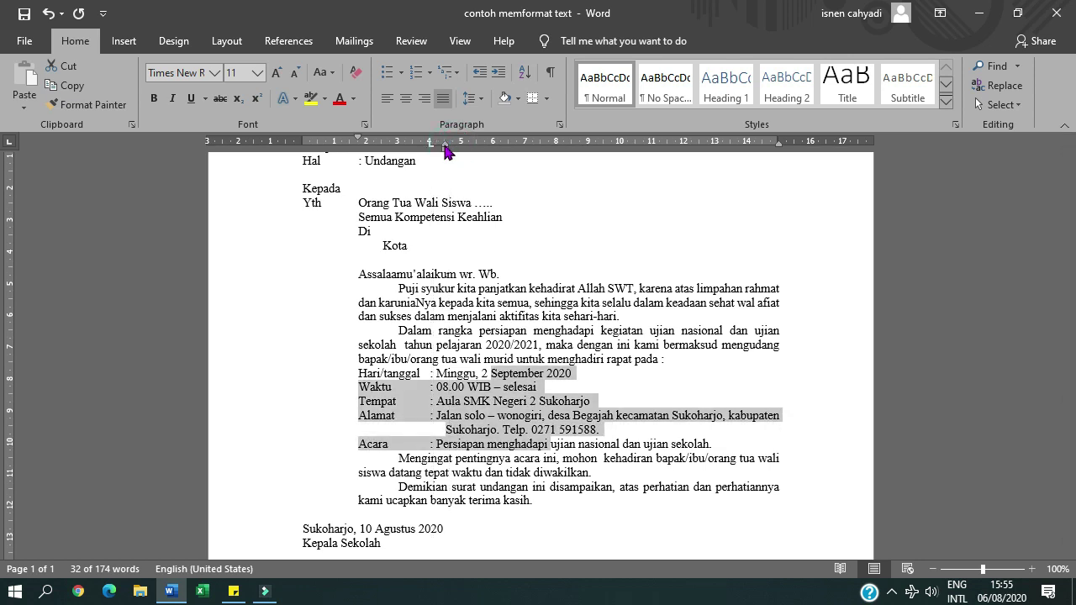
pyautogui.click(482, 420)
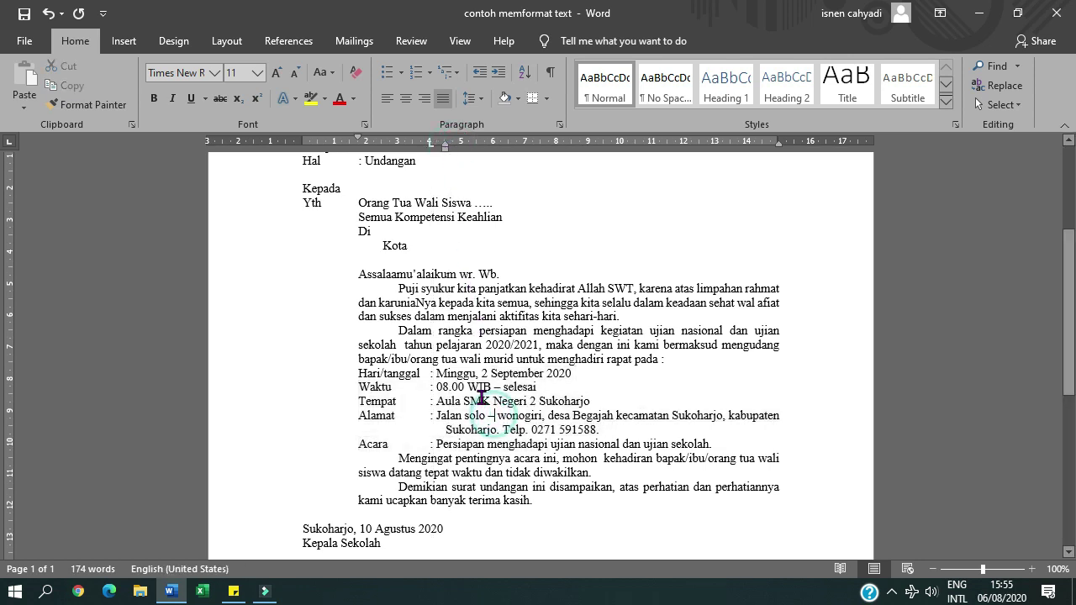
# - Tab the text after each colon, from "Hari/tanggal" to "Acara", so it lines up with the hanging indent
pyautogui.click(436, 374)
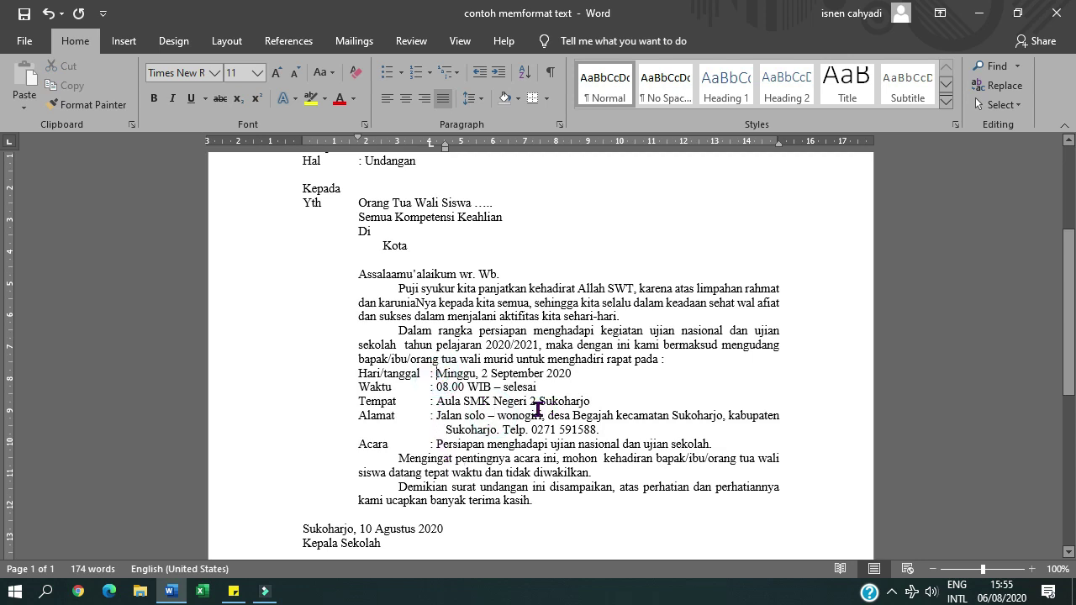
pyautogui.press('Tab')
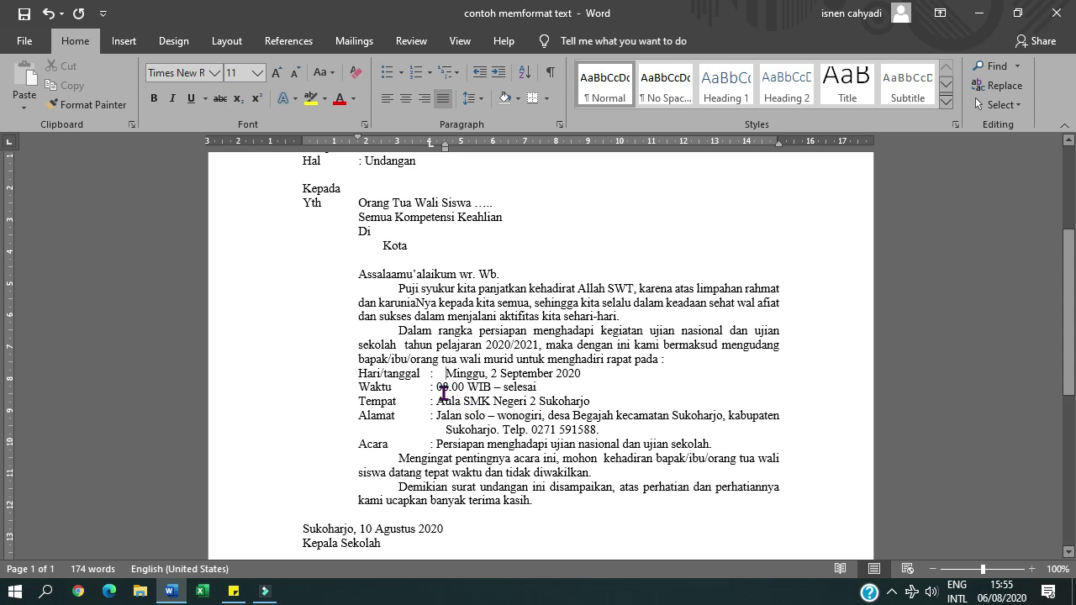
pyautogui.click(436, 388)
pyautogui.press('Tab')
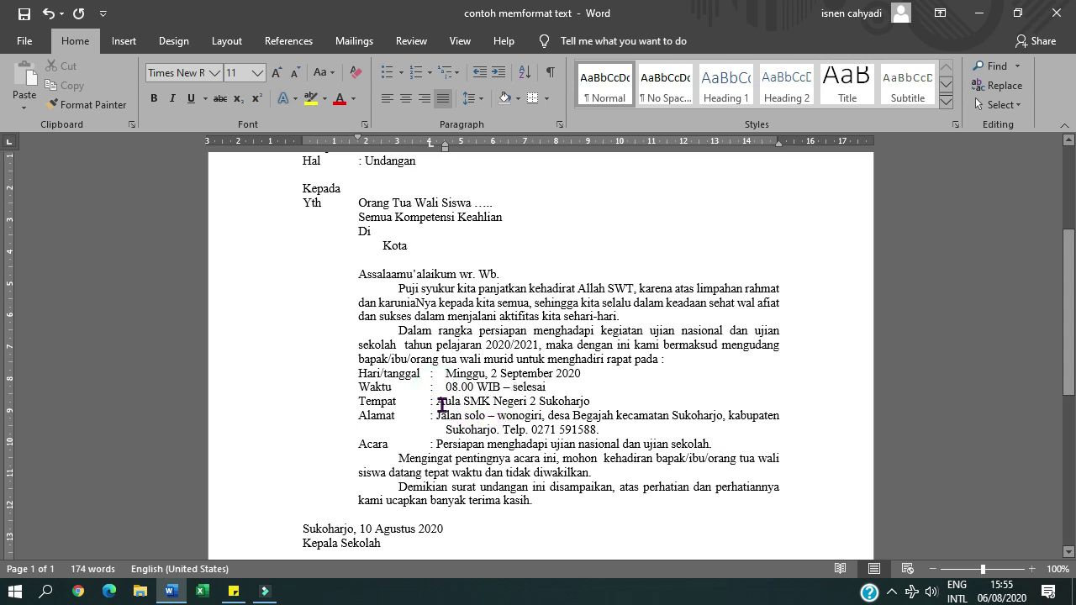
pyautogui.click(438, 402)
pyautogui.press('Tab')
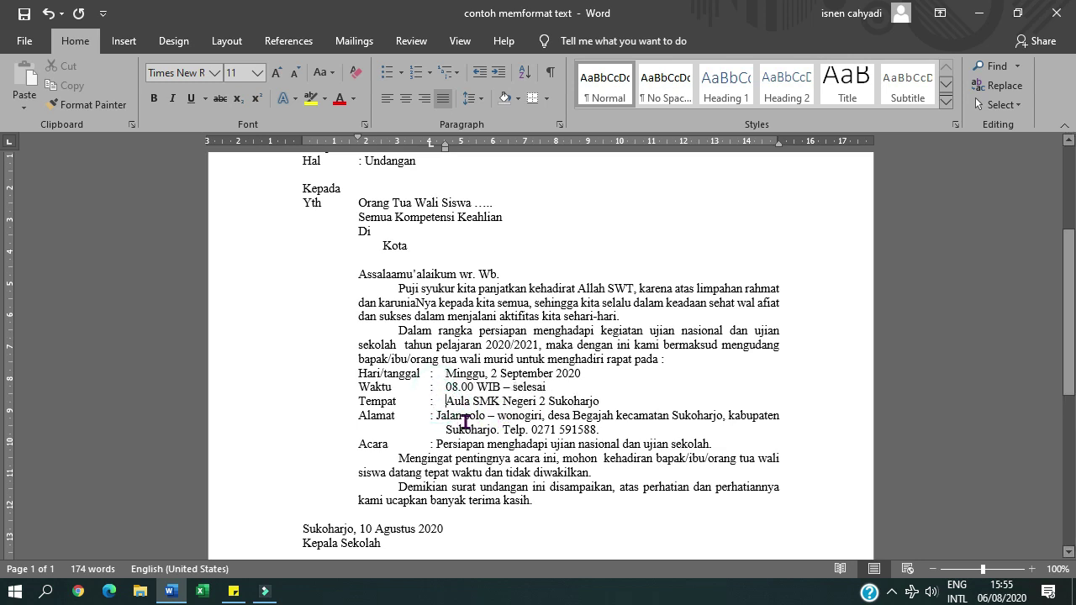
pyautogui.click(438, 416)
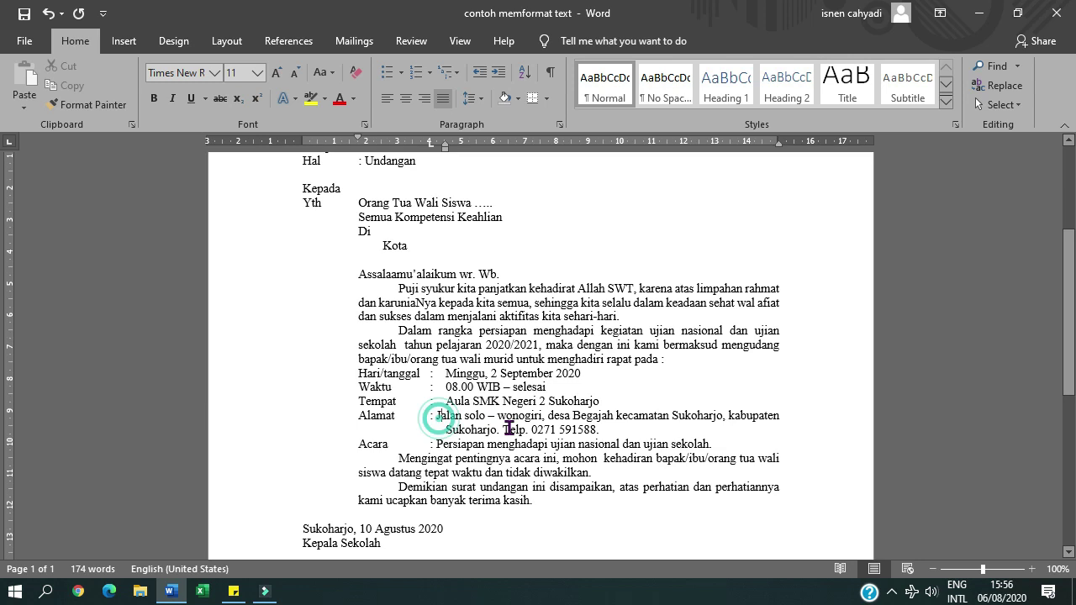
pyautogui.click(437, 415)
pyautogui.press('Tab')
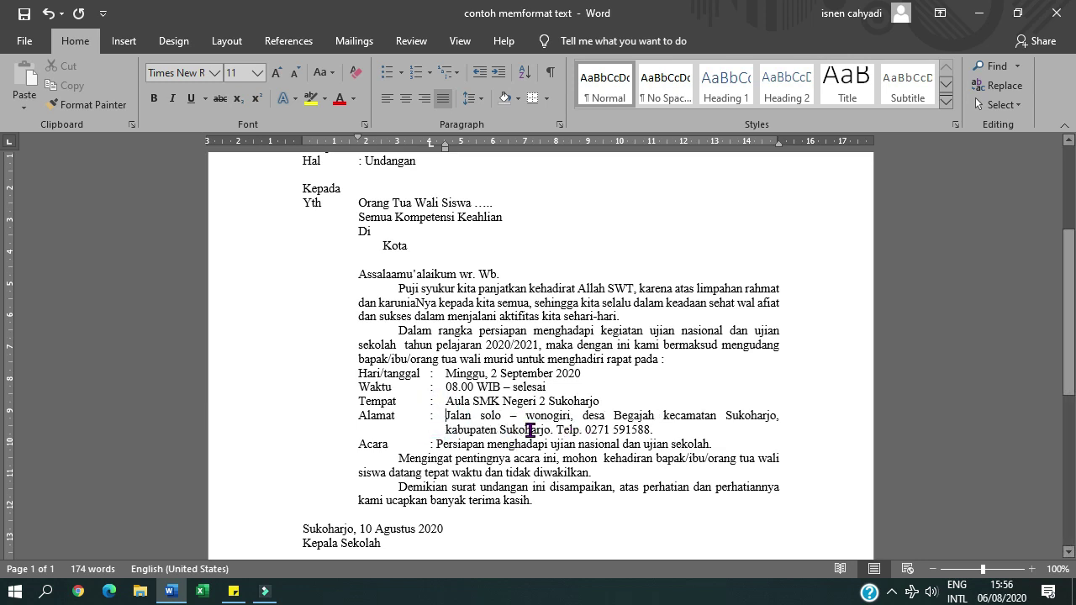
pyautogui.click(438, 444)
pyautogui.press('Tab')
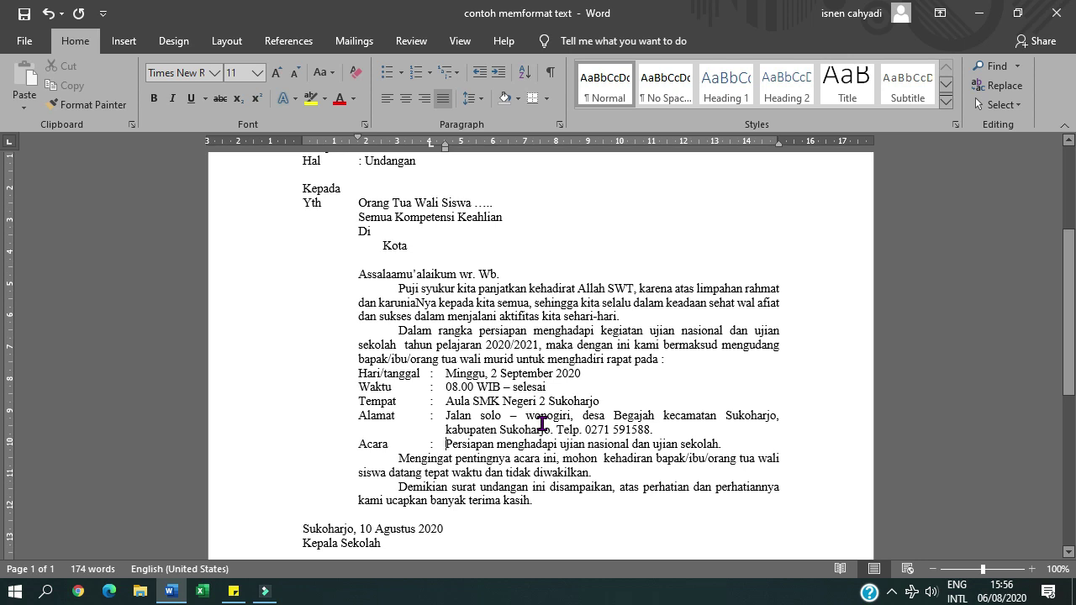
# - Increase the left indent of the signature block, from the "Sukoharjo, 10 Agustus 2020" line to the signatory's name, to about 8.9 cm
pyautogui.scroll(-3, 542, 423)
pyautogui.scroll(4, 510, 399)
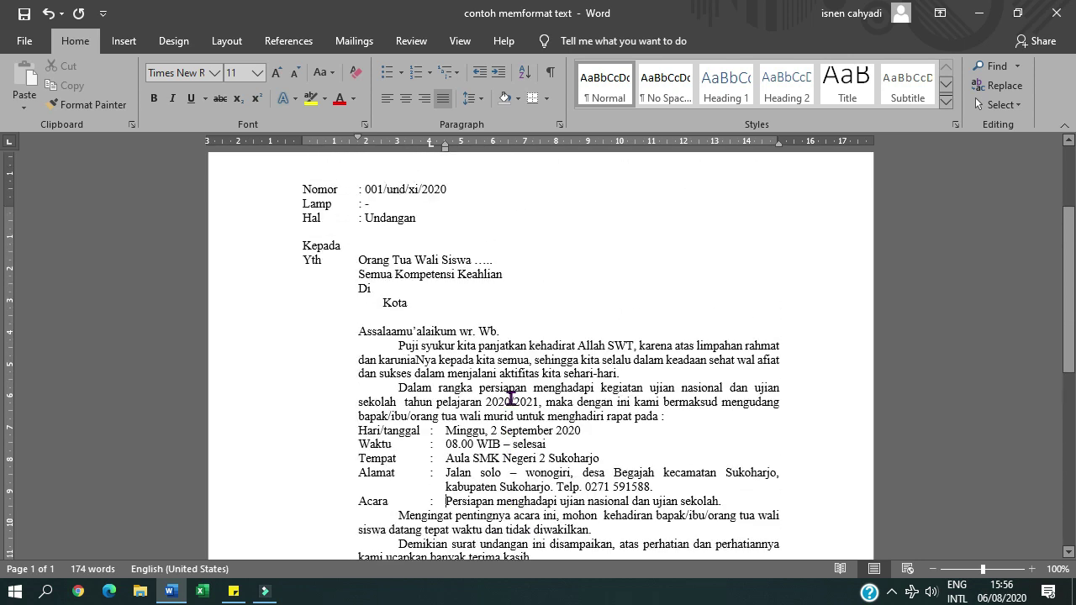
pyautogui.scroll(-5, 336, 412)
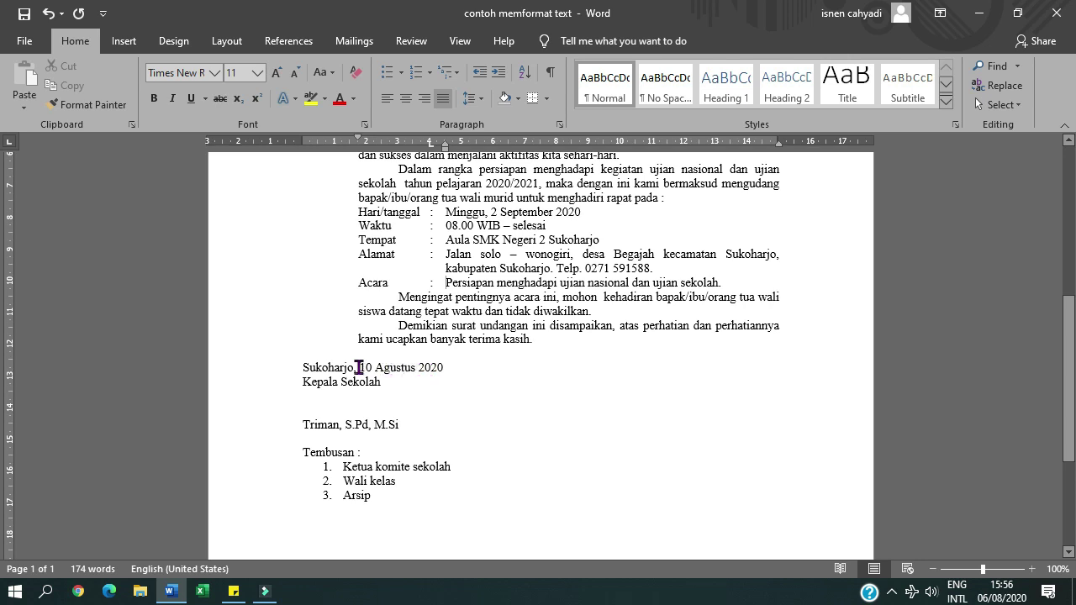
pyautogui.moveTo(346, 365); pyautogui.dragTo(376, 425)
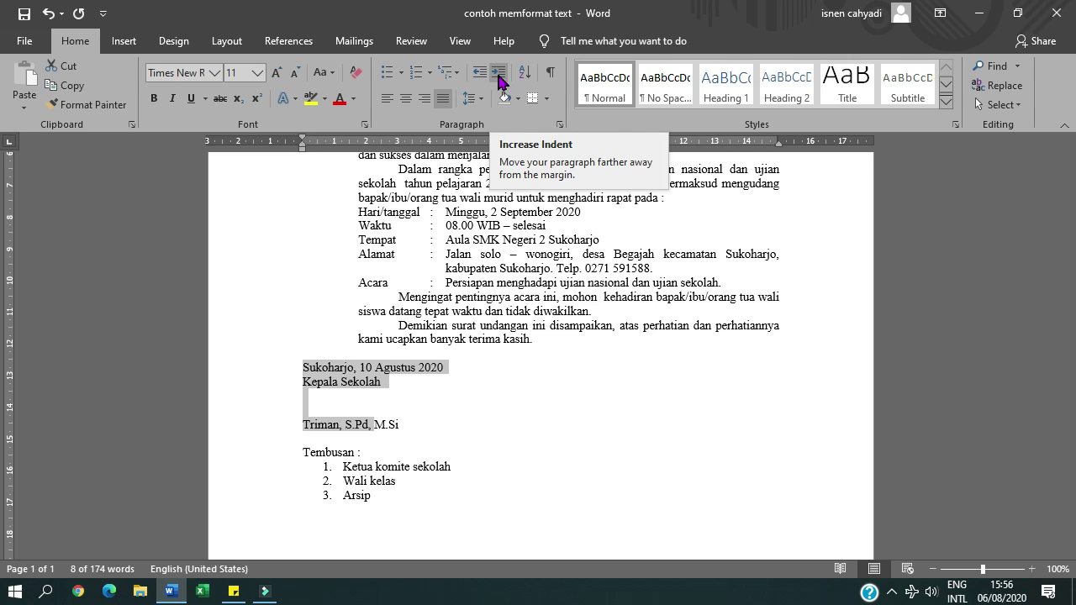
pyautogui.scroll(2, 496, 252)
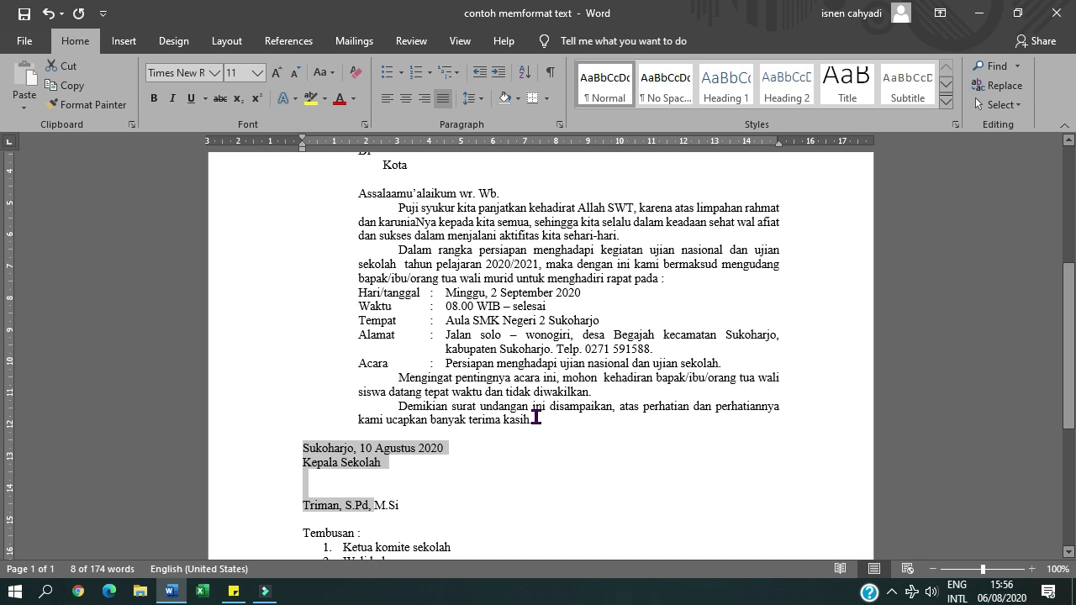
pyautogui.hotkey('ctrl', 'm')
pyautogui.hotkey('ctrl', 'm')
pyautogui.hotkey('ctrl', 'm')
pyautogui.hotkey('ctrl', 'm')
pyautogui.hotkey('ctrl', 'm')
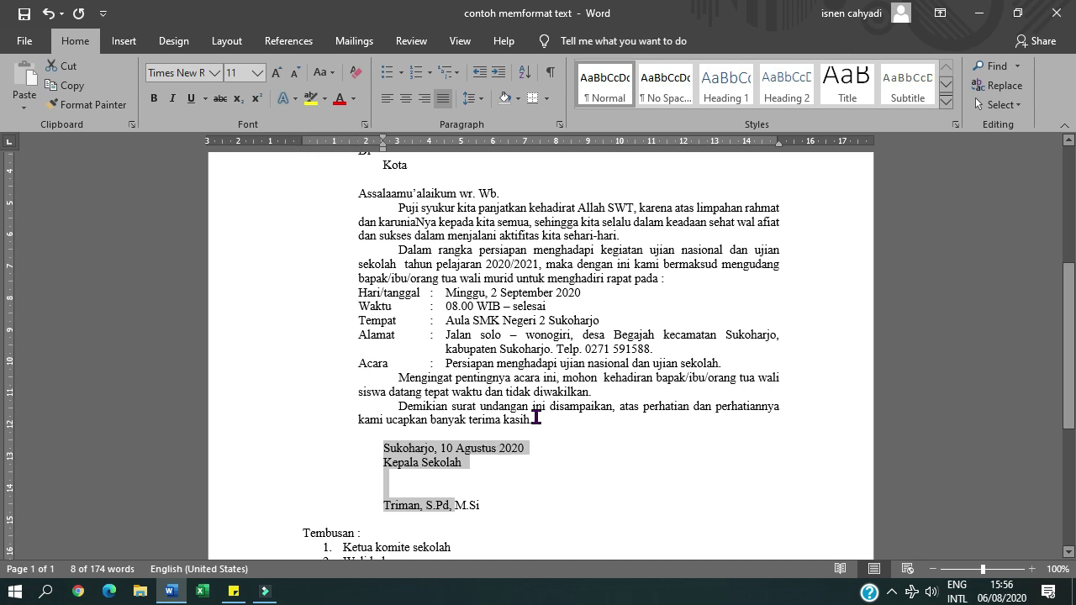
pyautogui.hotkey('ctrl', 'm')
pyautogui.hotkey('ctrl', 'm')
pyautogui.hotkey('ctrl', 'm')
pyautogui.hotkey('ctrl', 'm')
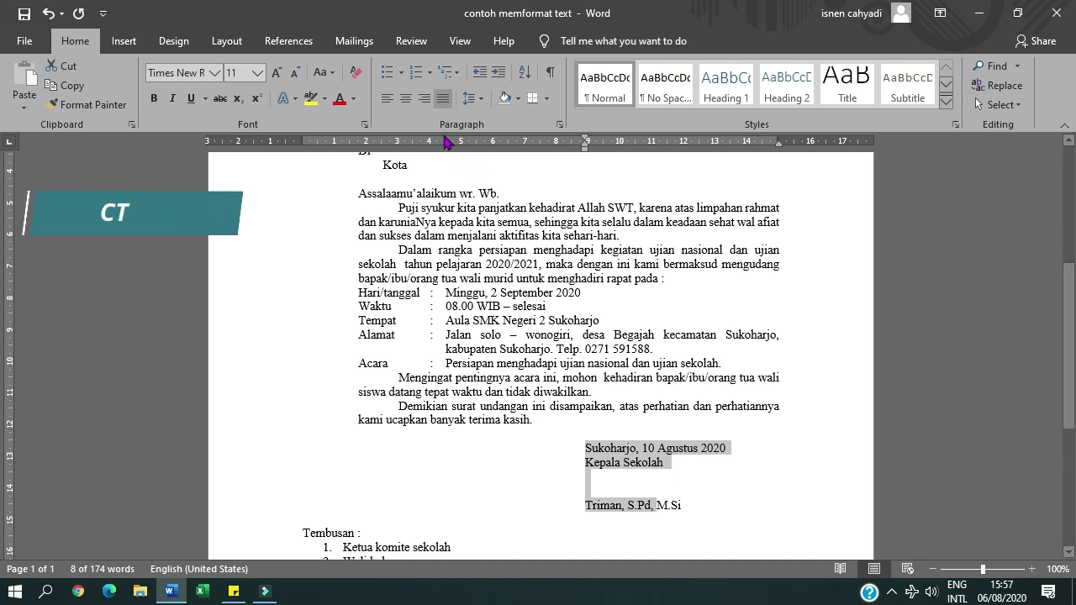
# - Centre the signature block within its indent and make the signatory's name bold
pyautogui.click(409, 99)
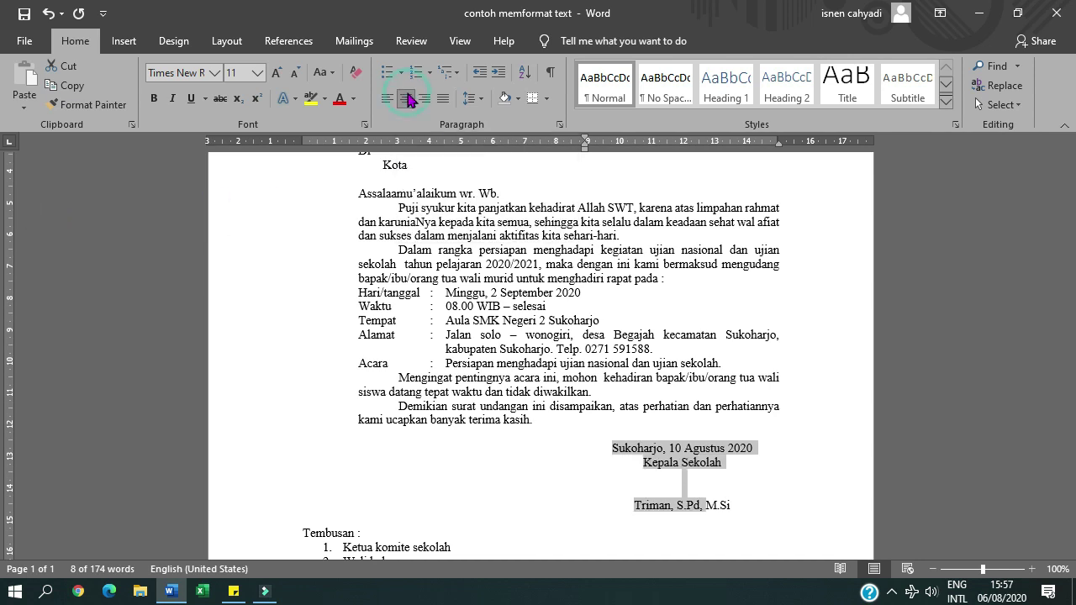
pyautogui.click(736, 521)
pyautogui.scroll(-3, 736, 521)
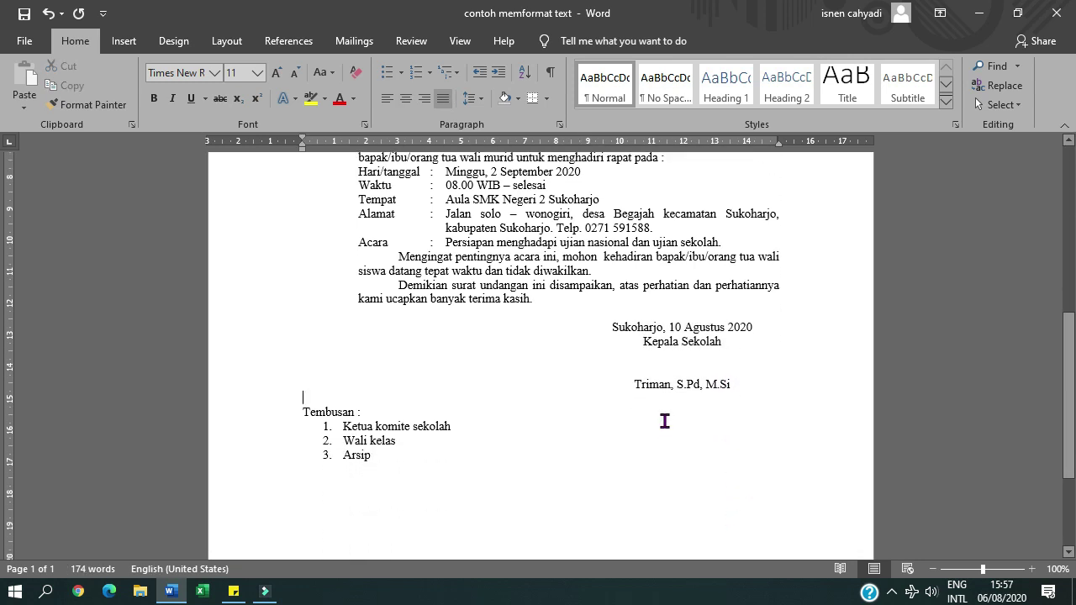
pyautogui.click(627, 382)
pyautogui.moveTo(626, 382); pyautogui.dragTo(744, 377)
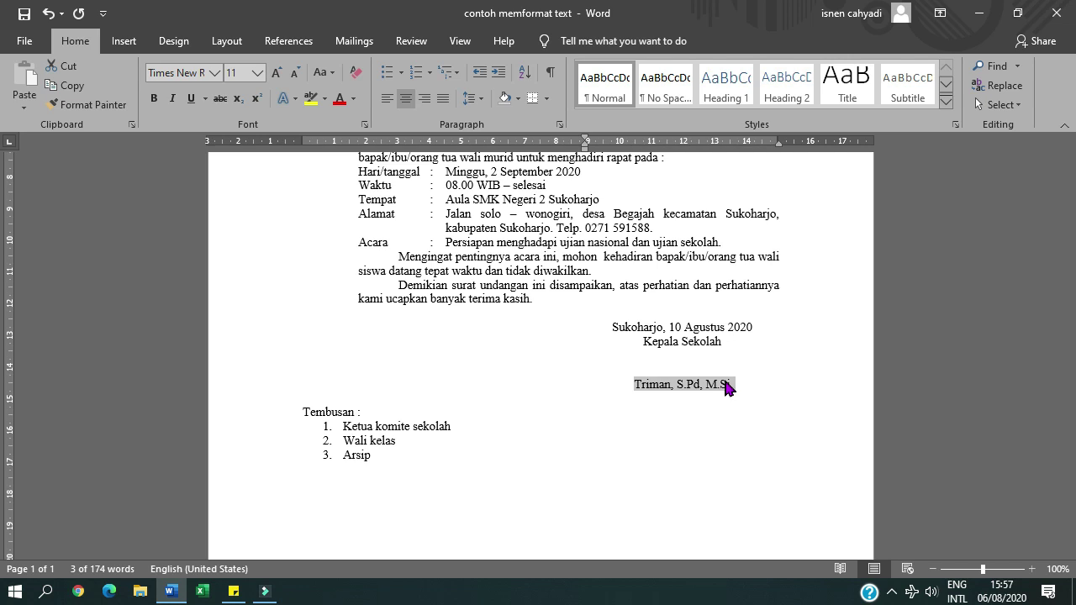
pyautogui.hotkey('ctrl', 'b')
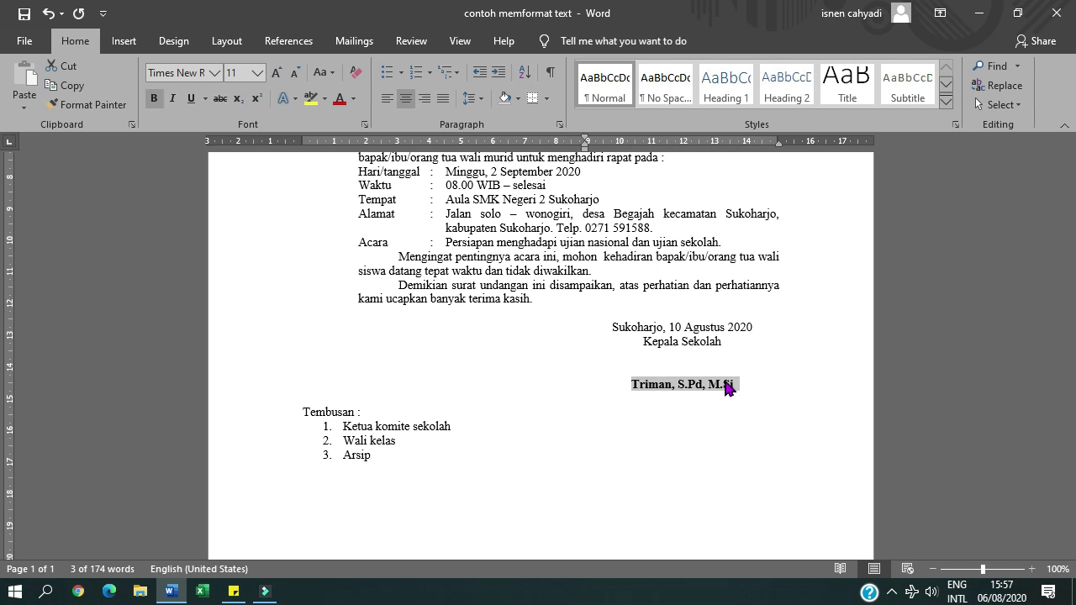
pyautogui.click(485, 432)
# - Decrease the indent of the three numbered items under "Tembusan" so their numbers align with the left margin
pyautogui.scroll(-1, 484, 430)
pyautogui.scroll(-2, 485, 430)
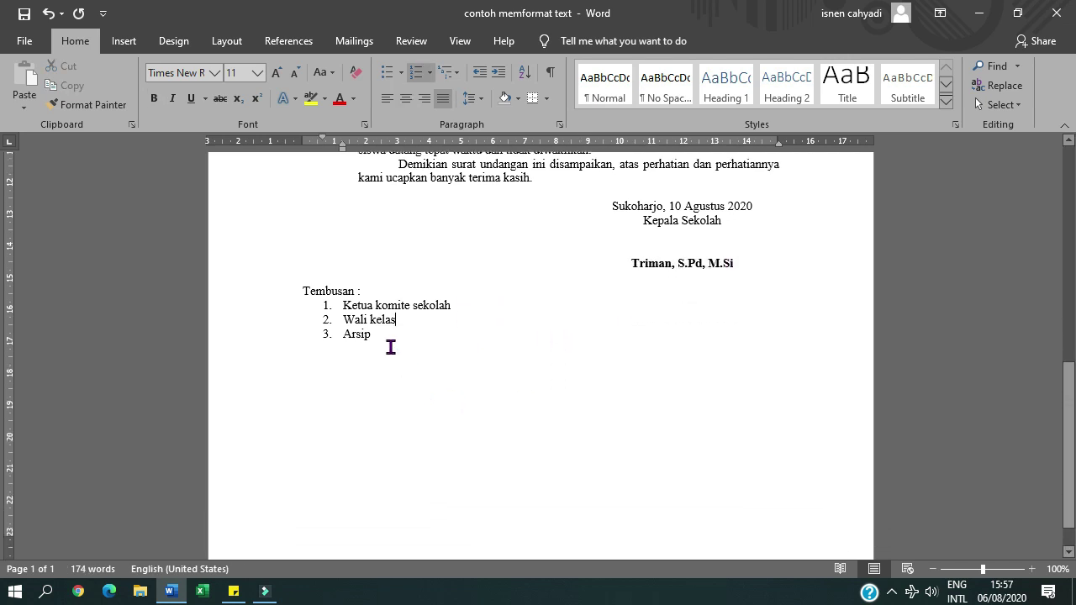
pyautogui.click(367, 288)
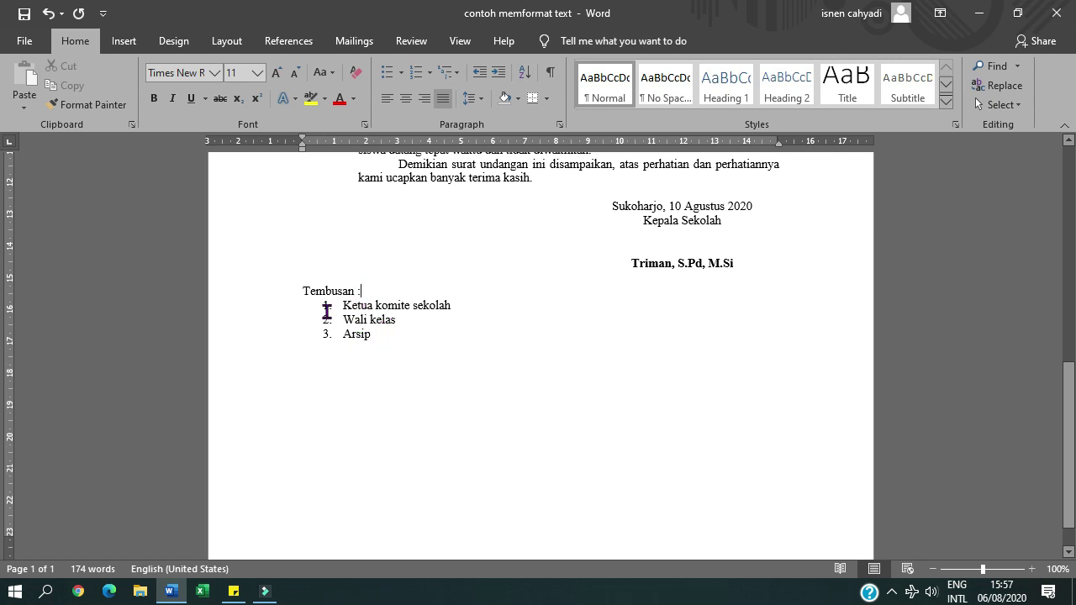
pyautogui.click(374, 305)
pyautogui.moveTo(375, 304); pyautogui.dragTo(372, 339)
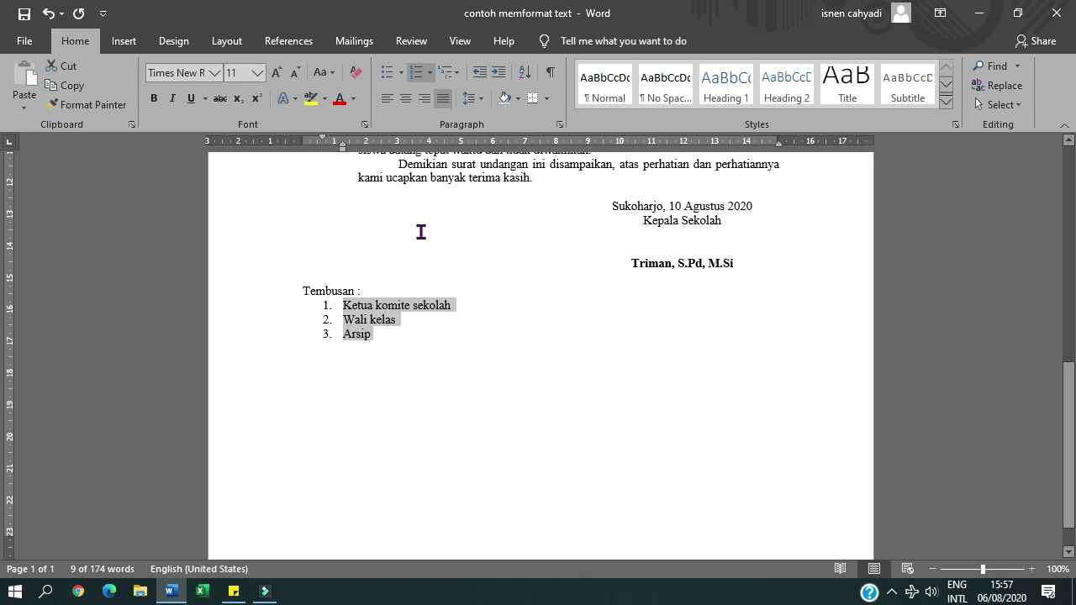
pyautogui.click(477, 75)
pyautogui.click(494, 406)
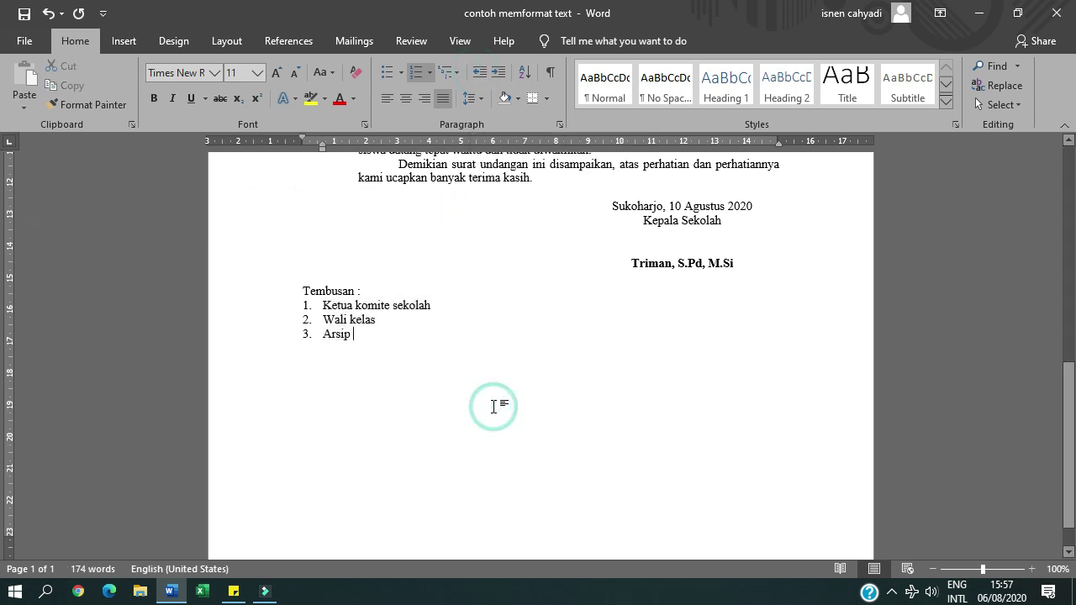
# - Set the spacing after the paragraphs from "Hari/tanggal" to "Acara" to 8 pt
pyautogui.scroll(5, 494, 406)
pyautogui.scroll(4, 495, 406)
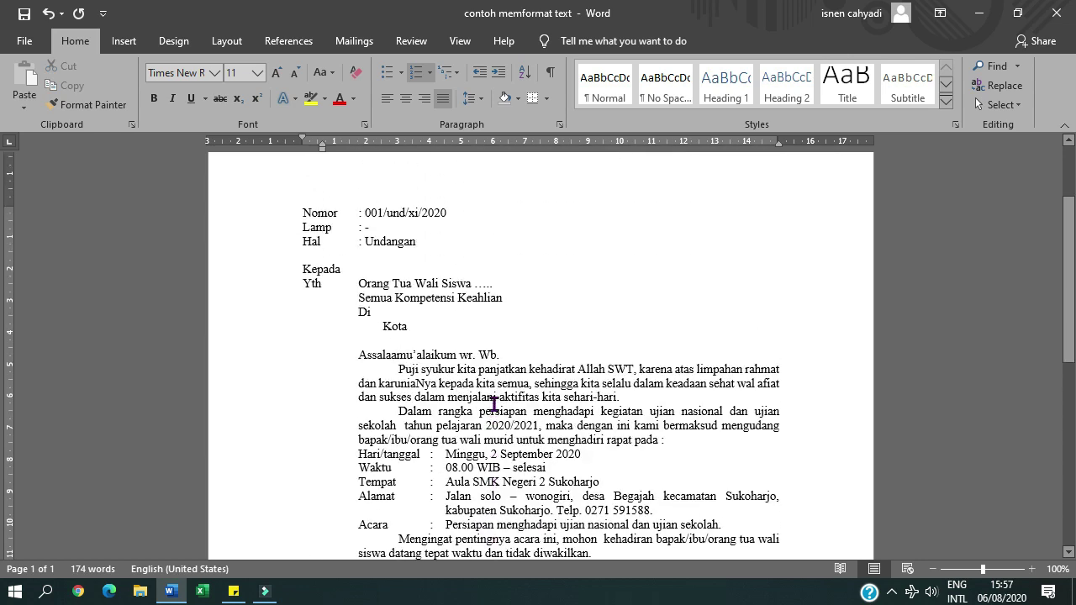
pyautogui.scroll(3, 494, 404)
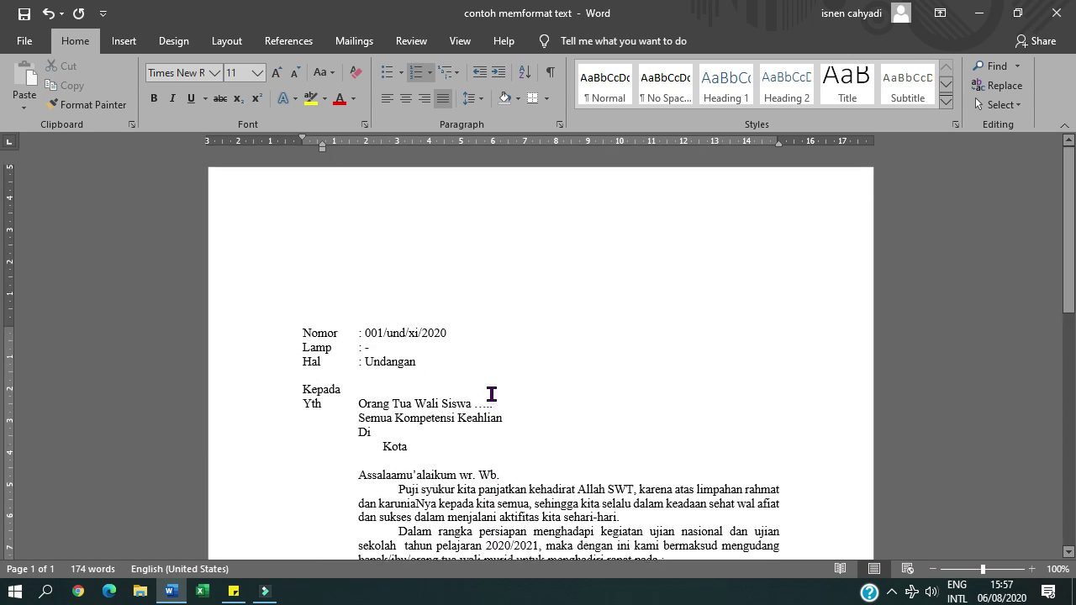
pyautogui.scroll(-4, 491, 394)
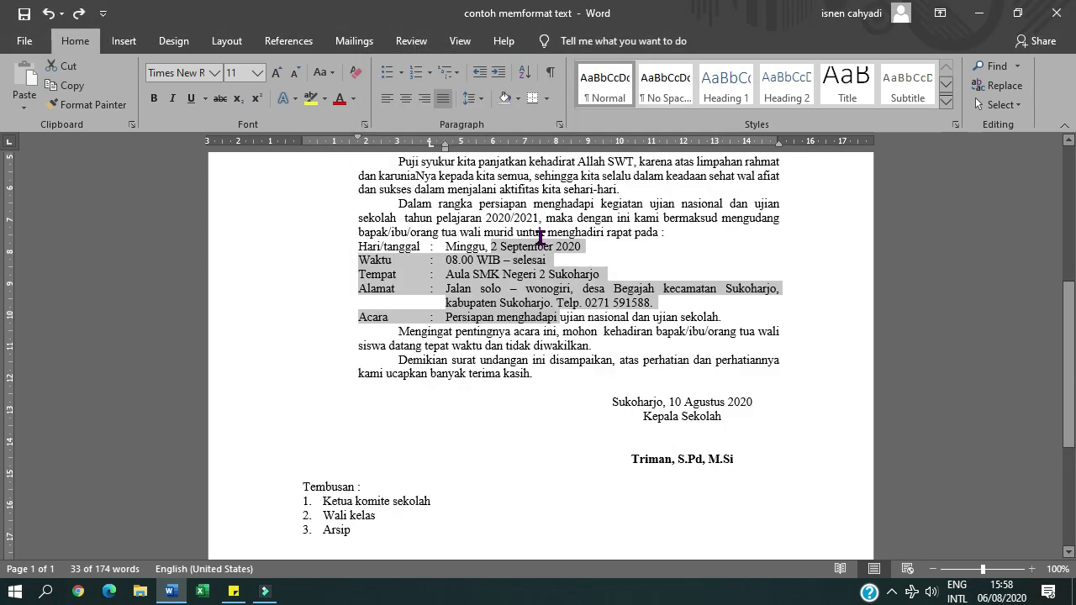
pyautogui.click(559, 126)
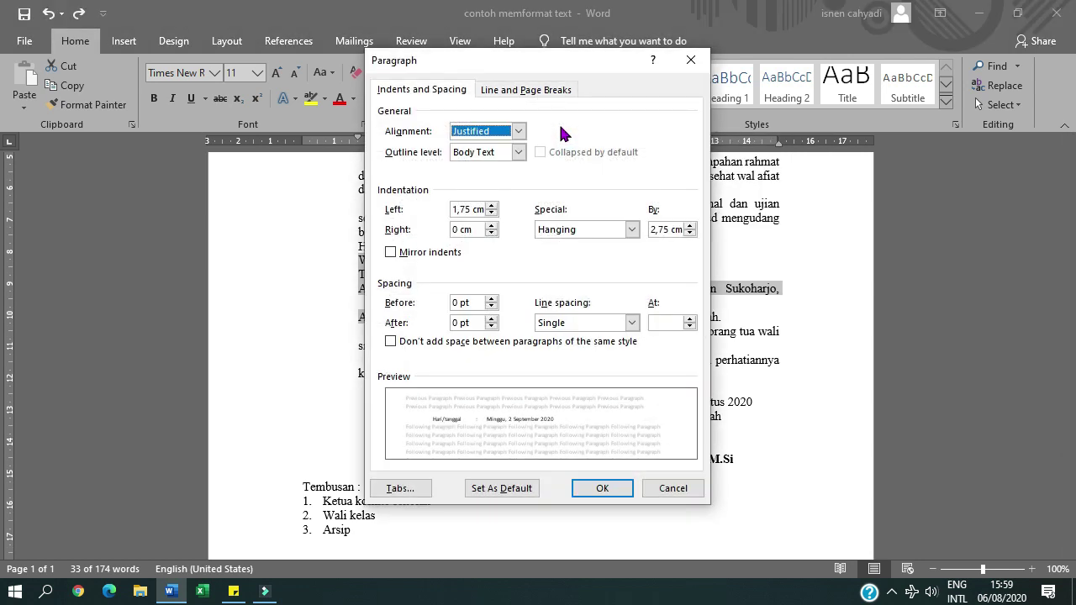
pyautogui.moveTo(475, 321); pyautogui.dragTo(446, 323)
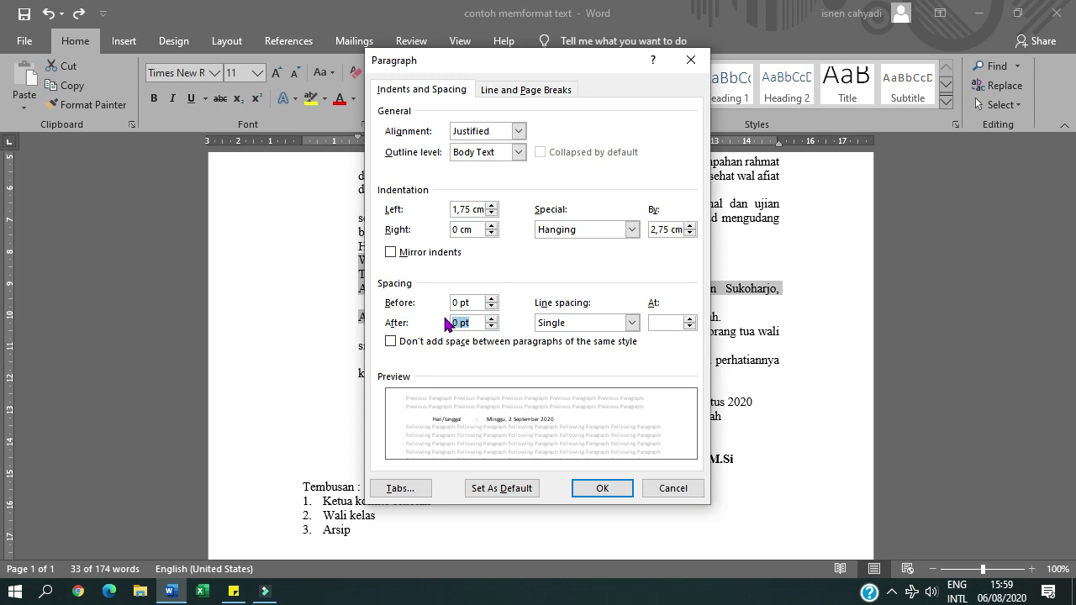
pyautogui.write('8')
pyautogui.press('Tab')
pyautogui.click(606, 491)
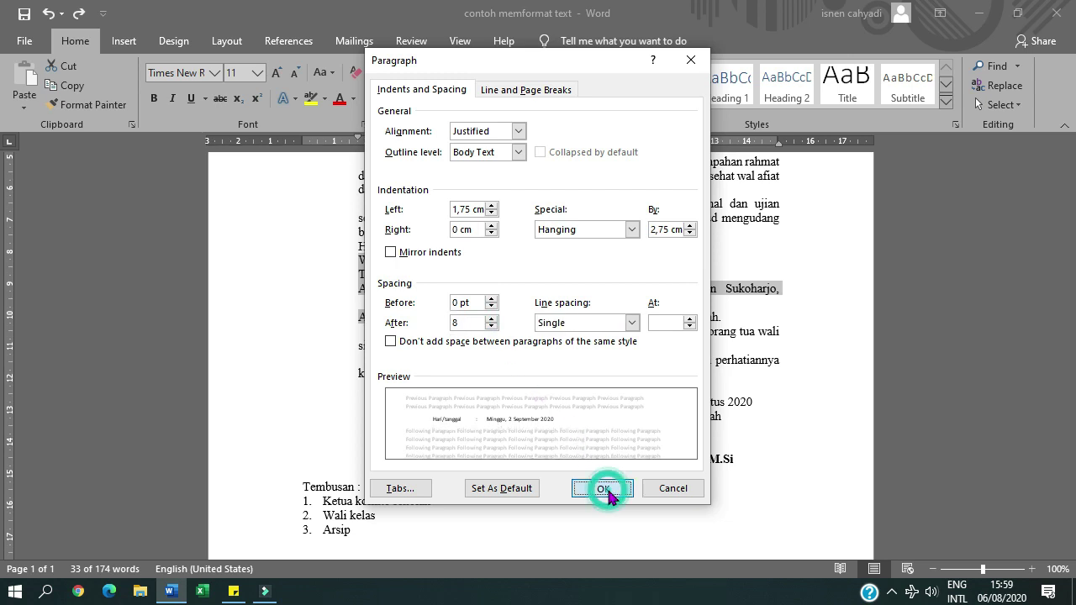
pyautogui.scroll(2, 607, 489)
pyautogui.scroll(2, 631, 413)
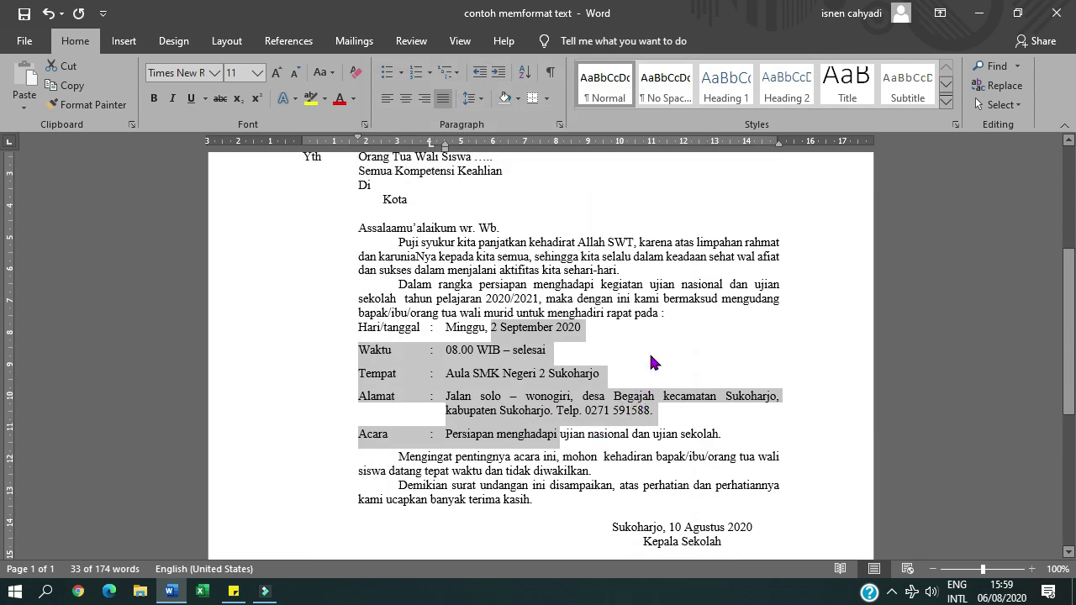
pyautogui.click(650, 355)
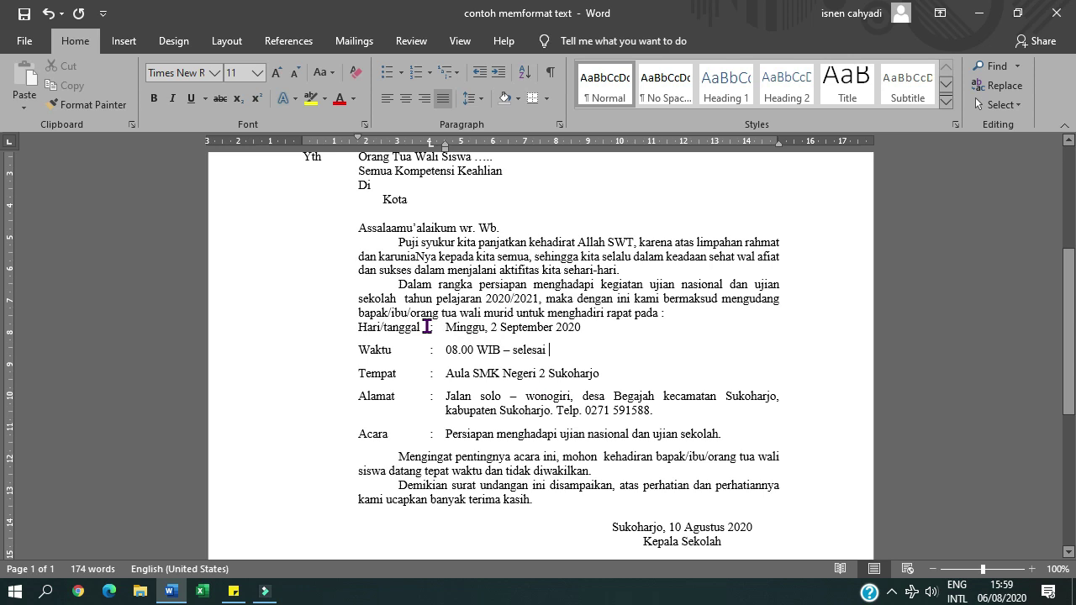
# - Set the spacing after the "Dalam rangka" paragraph to 8 pt
pyautogui.click(504, 316)
pyautogui.click(559, 125)
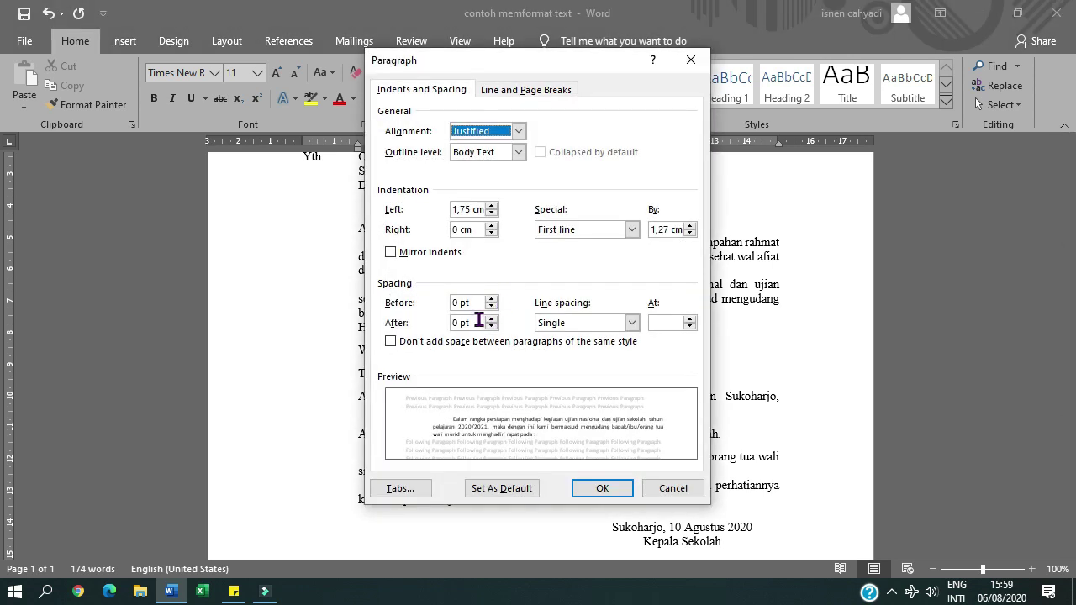
pyautogui.moveTo(479, 320); pyautogui.dragTo(420, 315)
pyautogui.write('8')
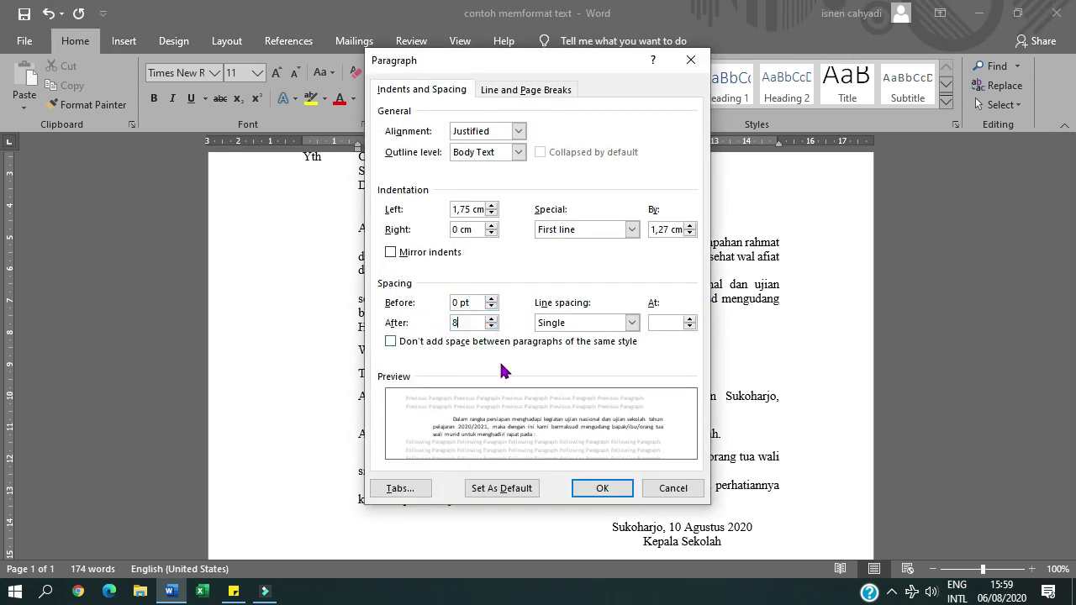
pyautogui.click(598, 489)
pyautogui.click(677, 400)
pyautogui.scroll(-3, 669, 400)
pyautogui.scroll(4, 669, 399)
pyautogui.scroll(-5, 670, 399)
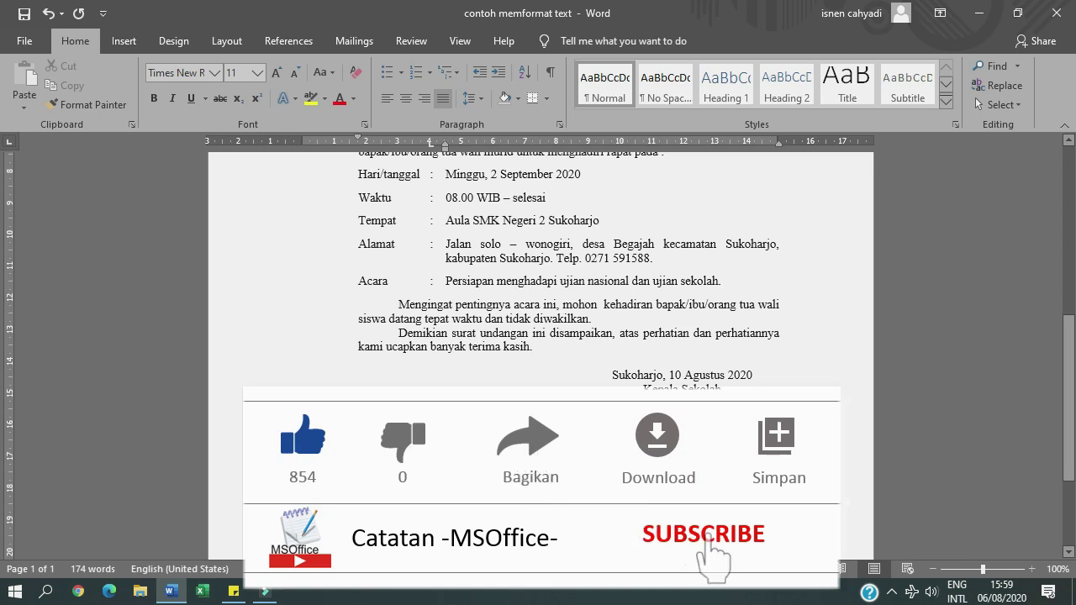
pyautogui.scroll(9, 541, 269)
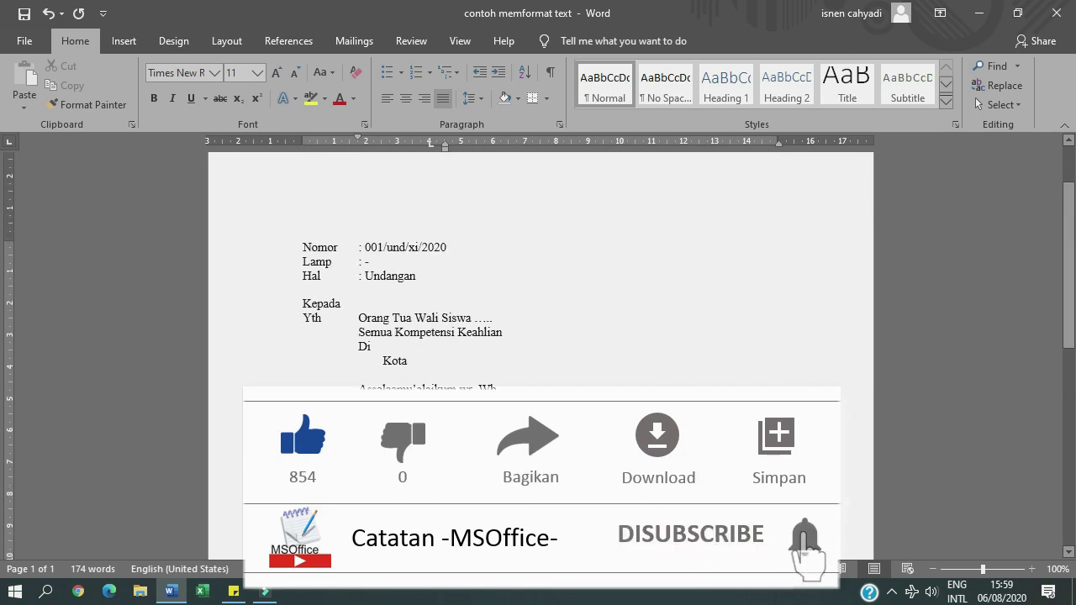
pyautogui.scroll(-2, 540, 269)
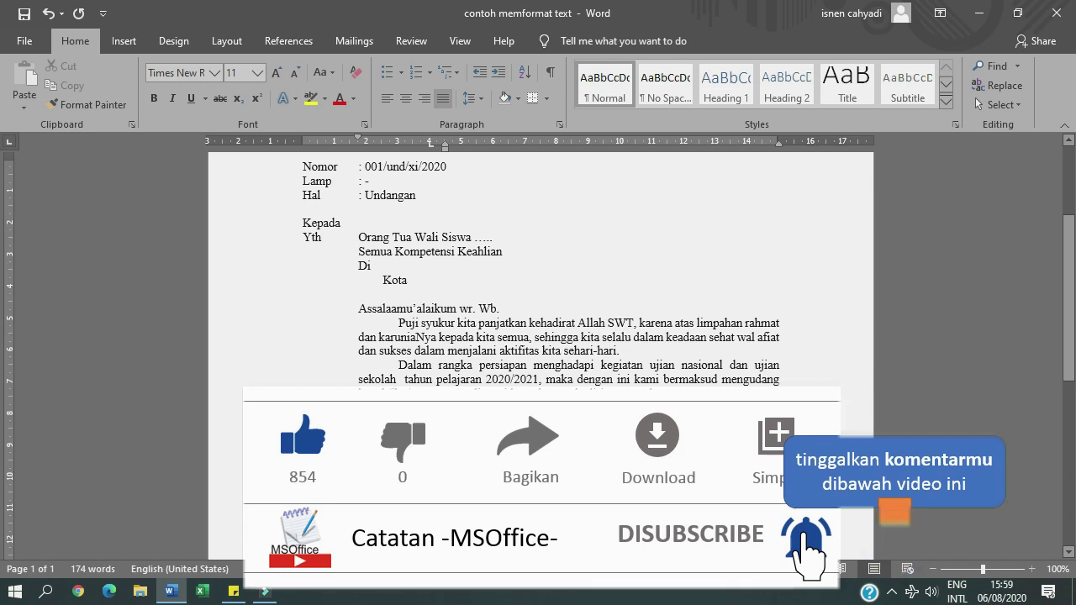
pyautogui.scroll(-1, 541, 269)
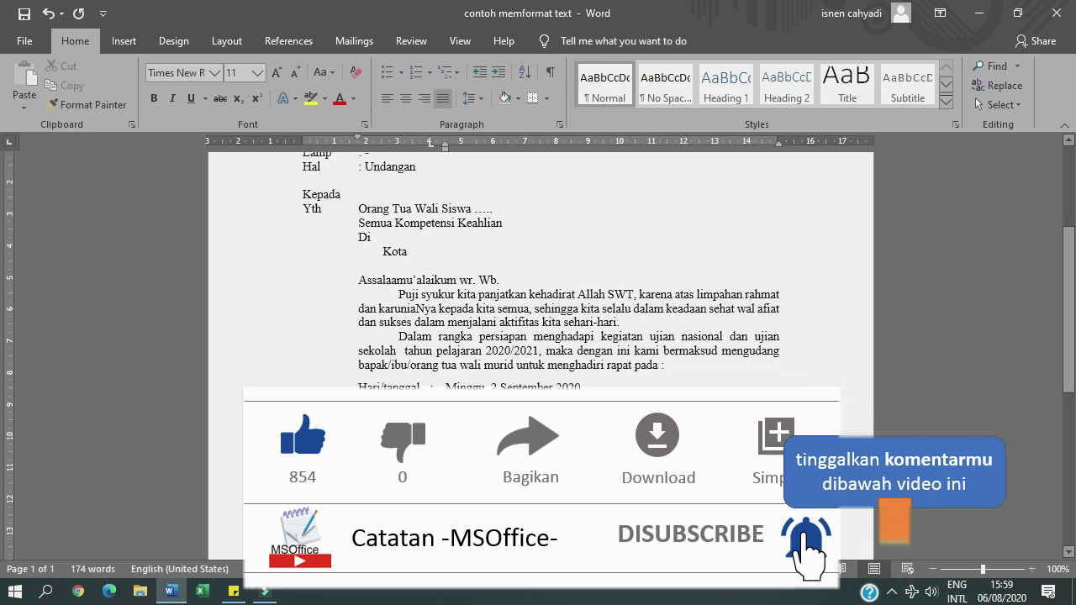